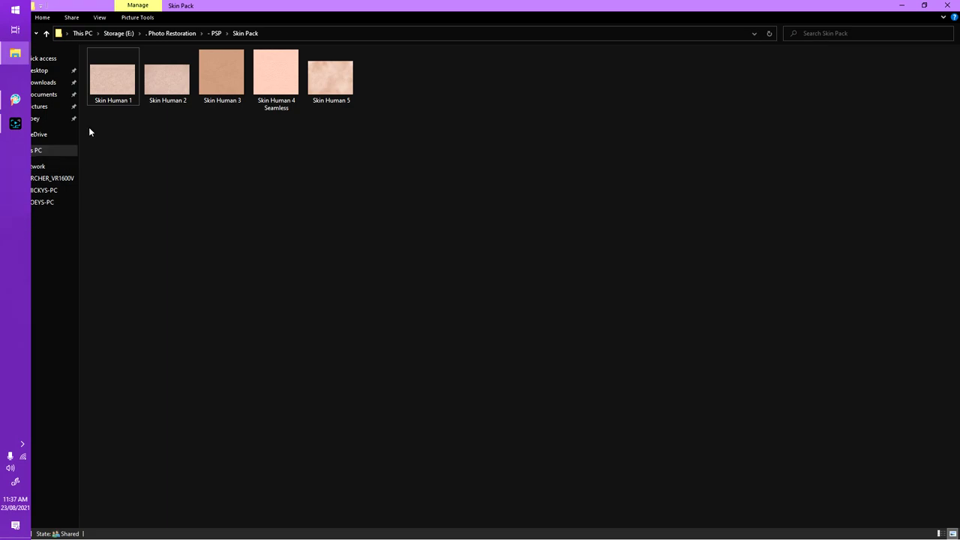
# Preview the Skin Human 1 texture and look over the Skin Pack texture files
pyautogui.click(129, 87)
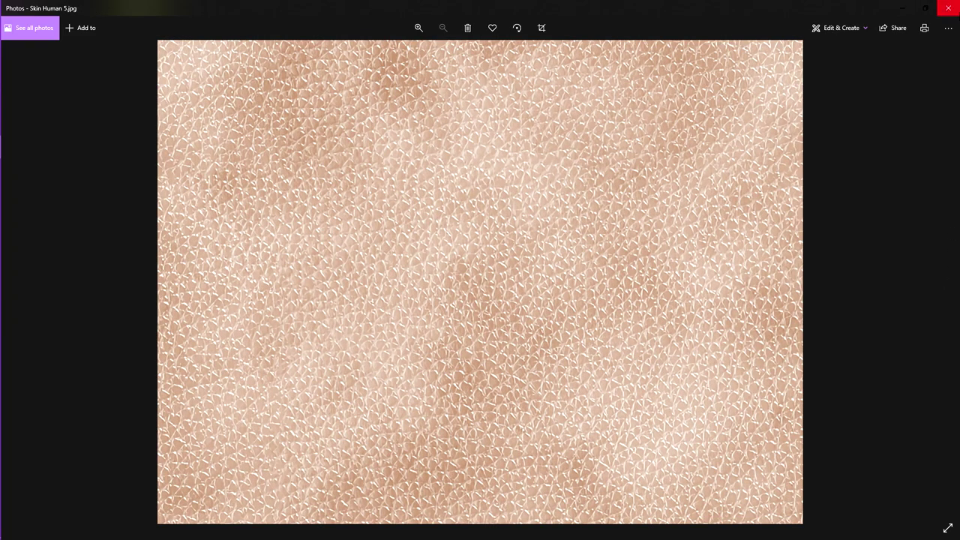
pyautogui.click(949, 8)
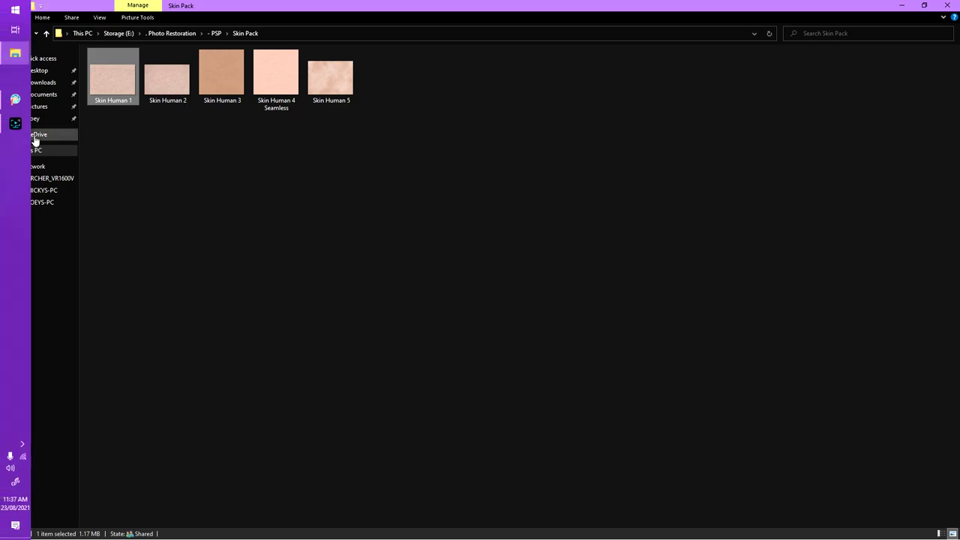
pyautogui.moveTo(443, 116); pyautogui.dragTo(133, 88)
pyautogui.click(242, 206)
# Browse to the Corel PaintShop Pro 2022 Textures folder in File Explorer
pyautogui.moveTo(1, 99)
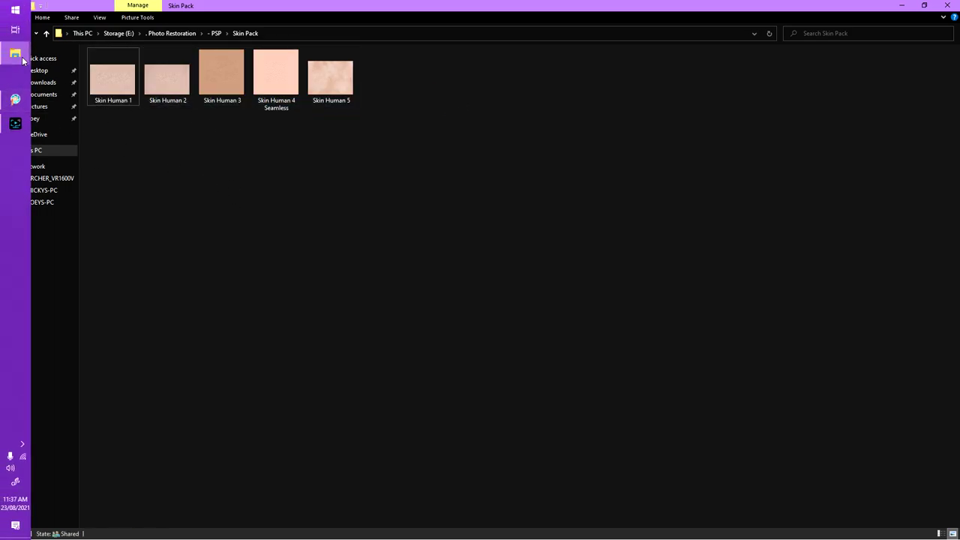
pyautogui.moveTo(13, 52)
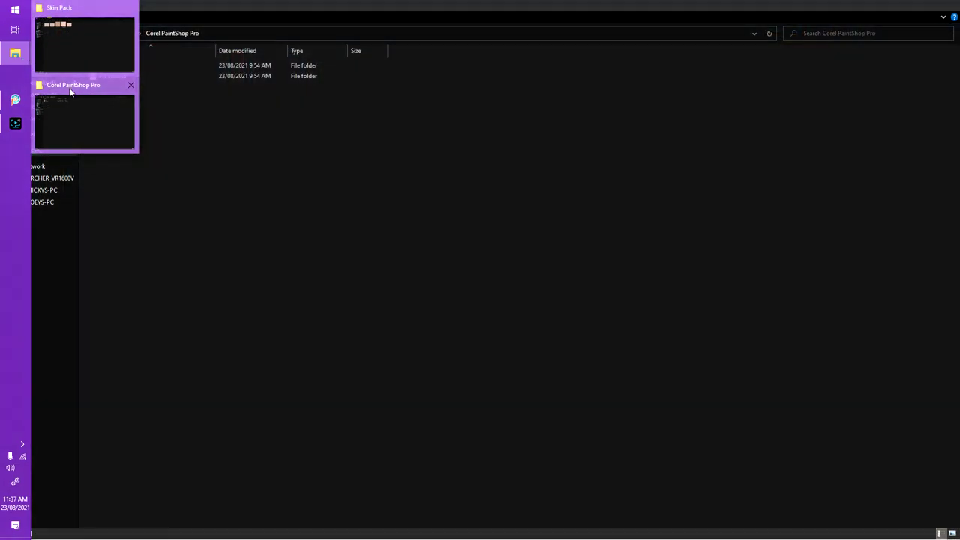
pyautogui.click(71, 90)
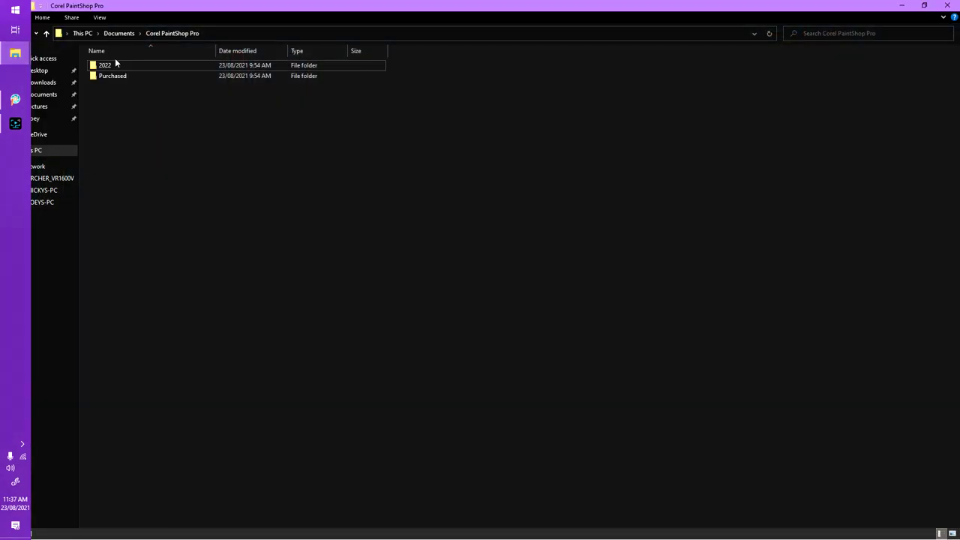
pyautogui.doubleClick(120, 66)
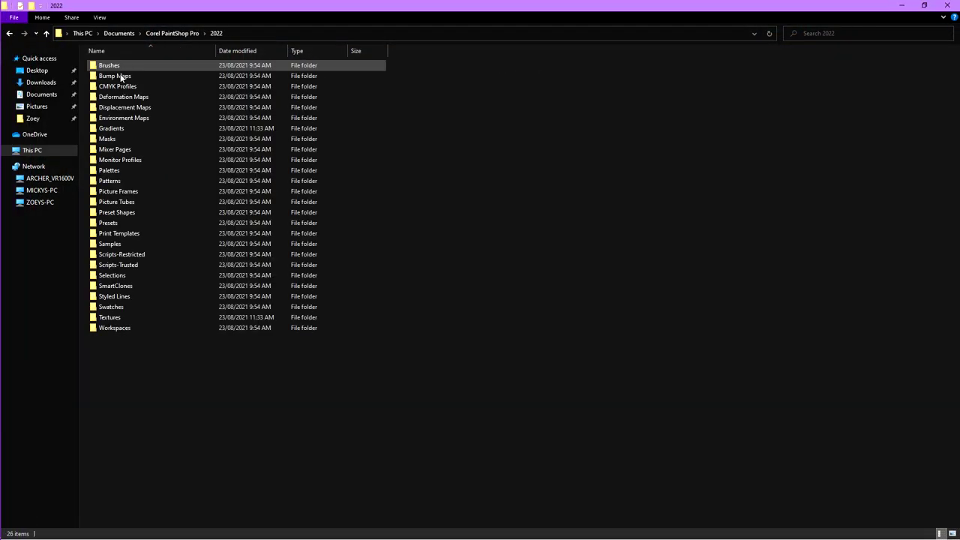
pyautogui.doubleClick(118, 318)
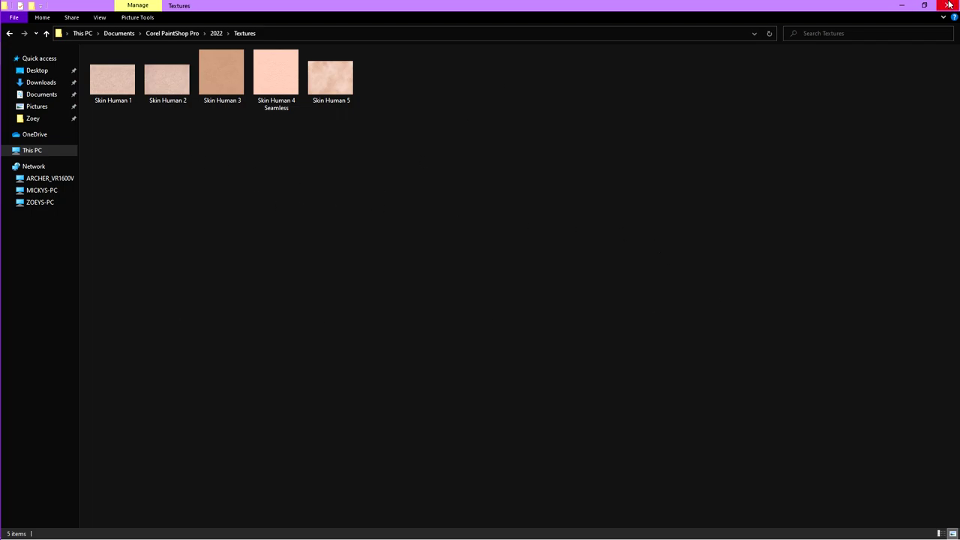
# Set the foreground material to a skin tone textured with a Skin Human texture
pyautogui.click(15, 99)
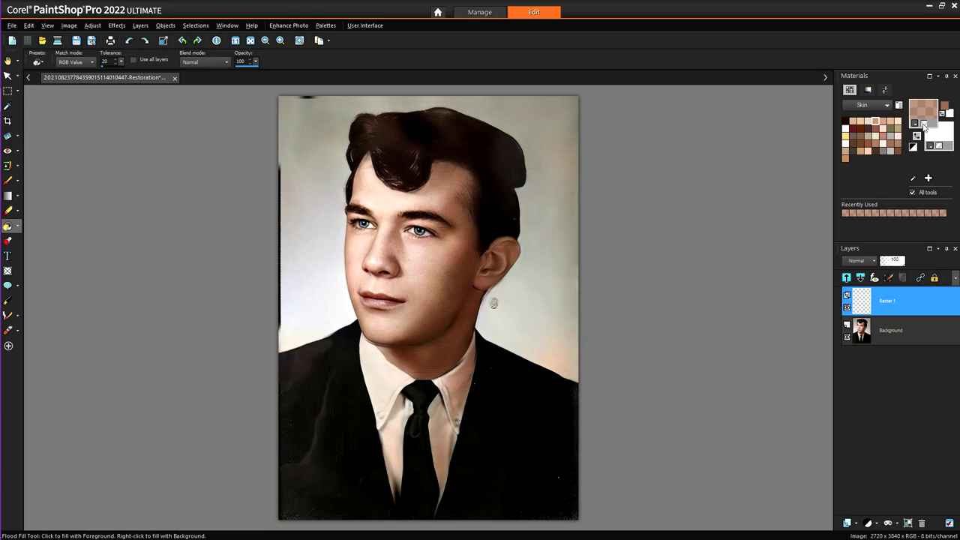
pyautogui.click(923, 124)
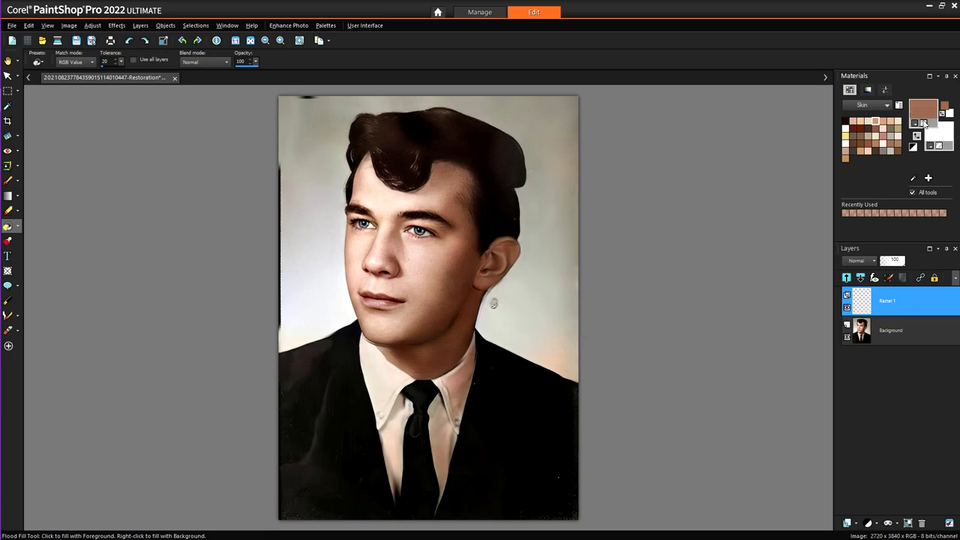
pyautogui.click(924, 124)
pyautogui.click(926, 110)
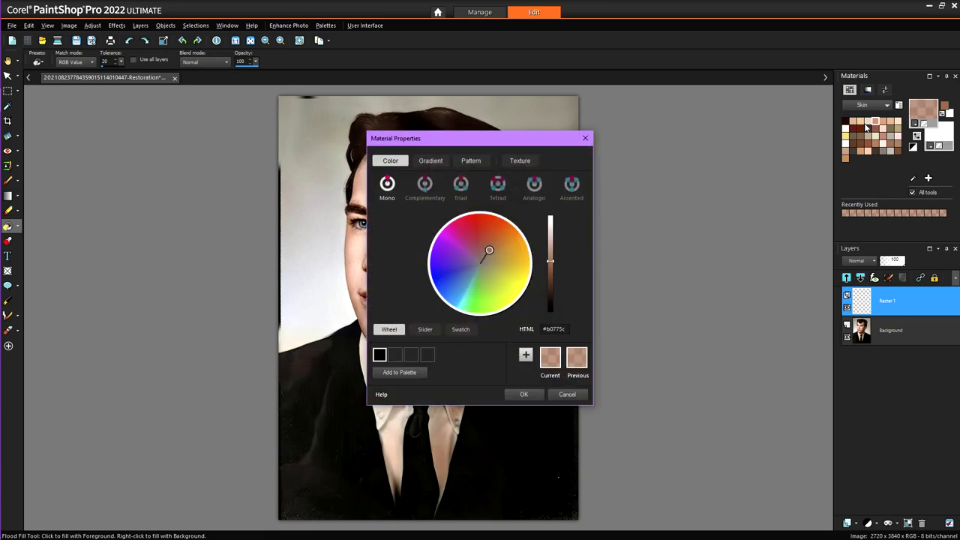
pyautogui.click(521, 161)
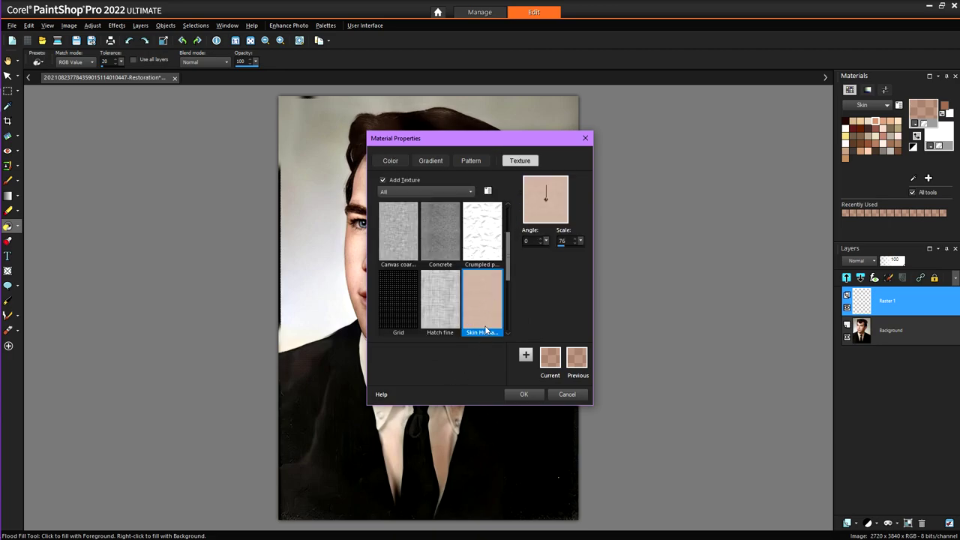
pyautogui.scroll(-1, 485, 330)
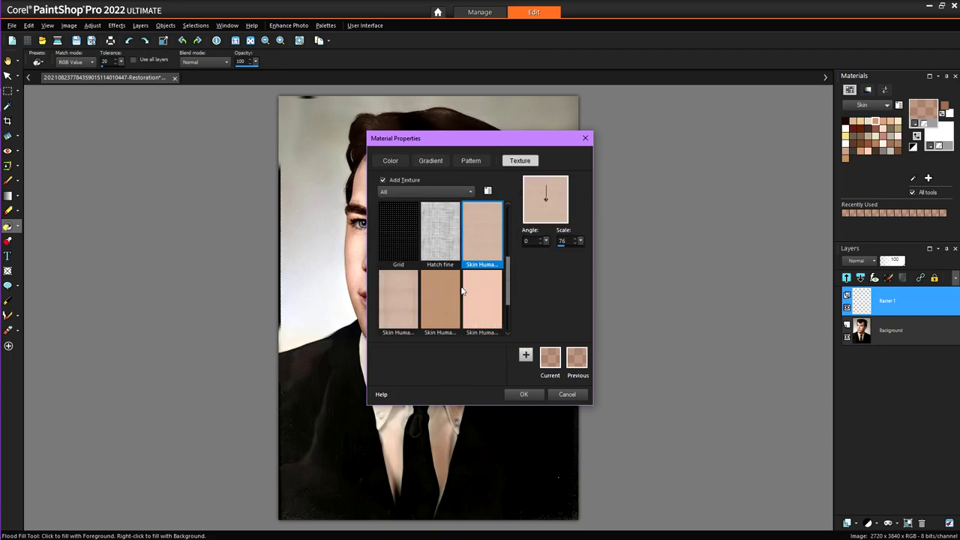
pyautogui.click(455, 288)
pyautogui.click(491, 245)
# Accept the textured foreground and flood-fill Raster 1 with the Skin Human texture
pyautogui.click(524, 395)
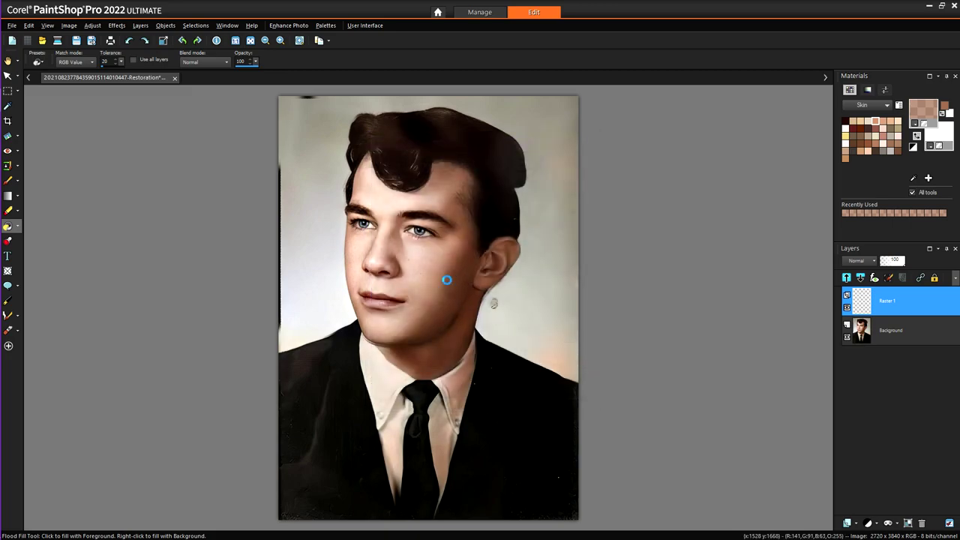
pyautogui.click(451, 303)
pyautogui.scroll(6, 445, 272)
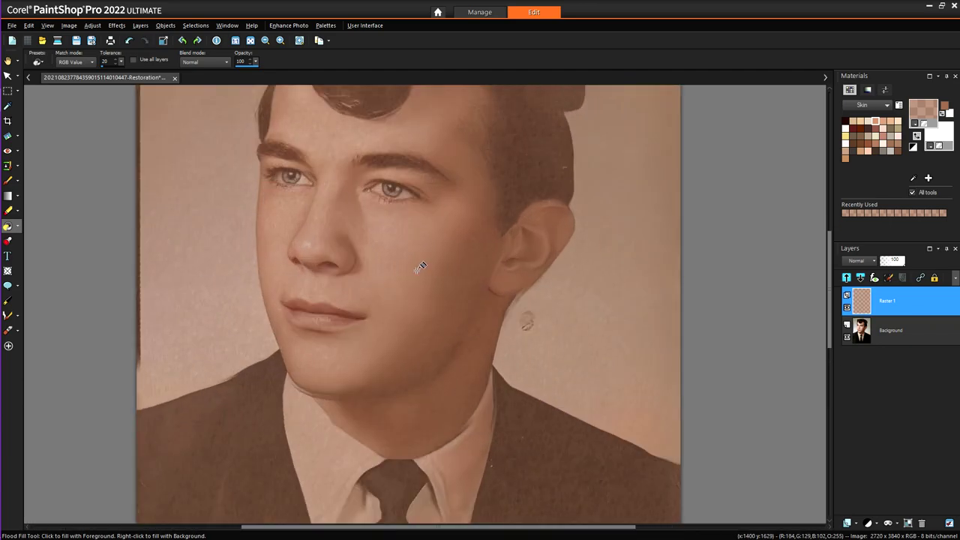
pyautogui.scroll(1, 420, 266)
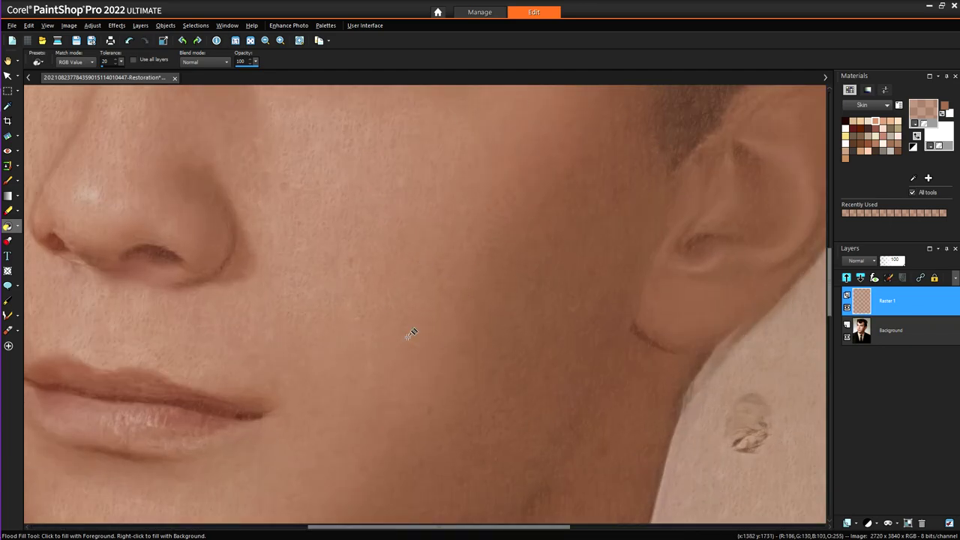
pyautogui.scroll(-8, 296, 252)
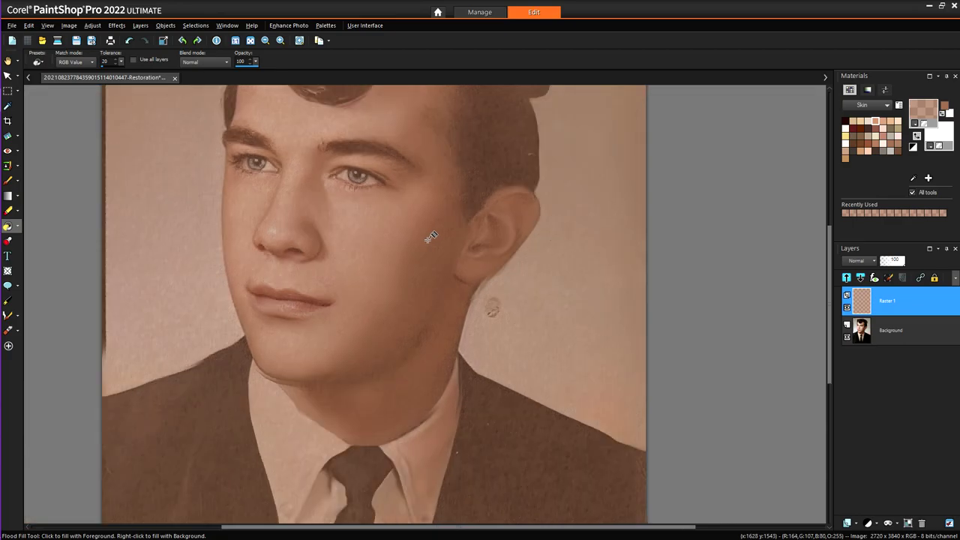
pyautogui.scroll(1, 474, 246)
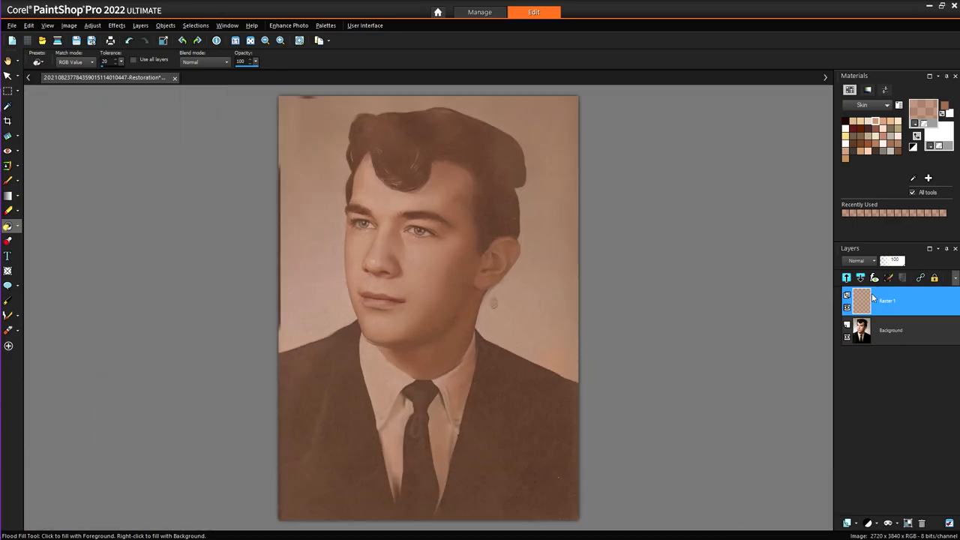
pyautogui.moveTo(862, 304)
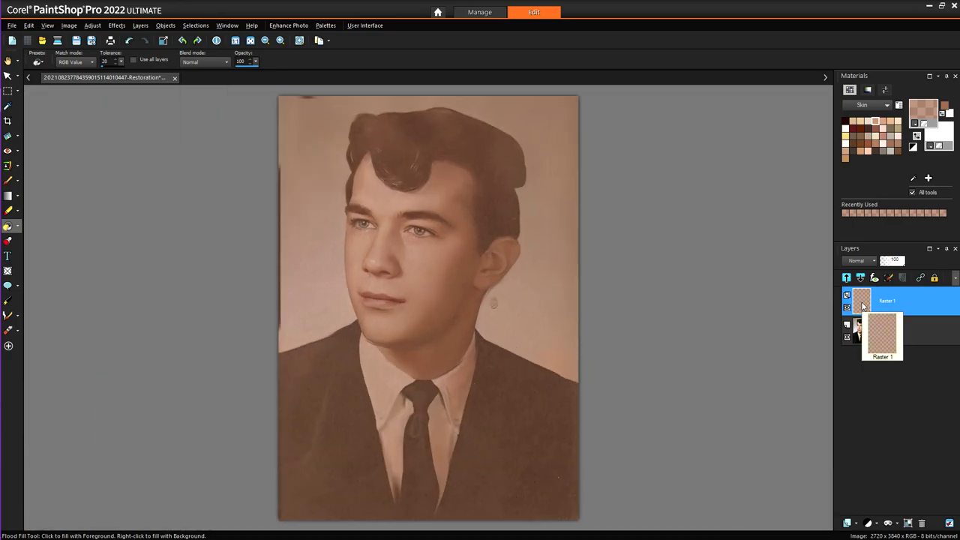
# Add a Hide All mask so the skin texture is completely hidden
pyautogui.click(888, 525)
pyautogui.click(906, 444)
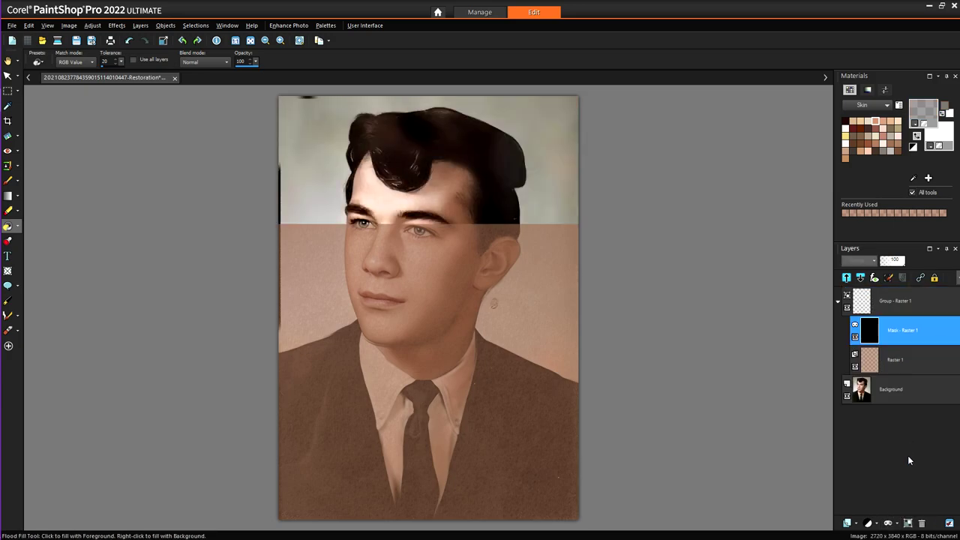
pyautogui.moveTo(868, 334)
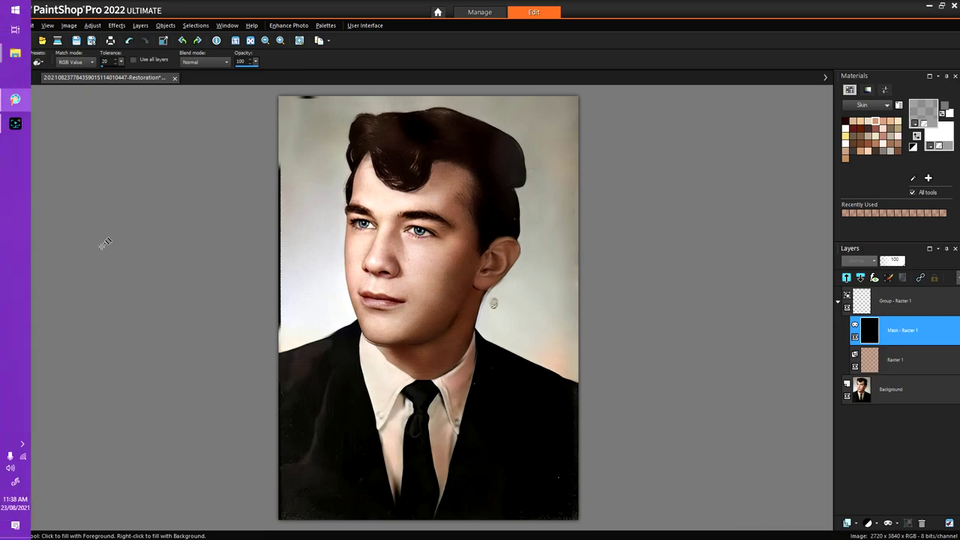
# Paint white on the mask with the Paint Brush over the cheek beside the ear
pyautogui.click(8, 181)
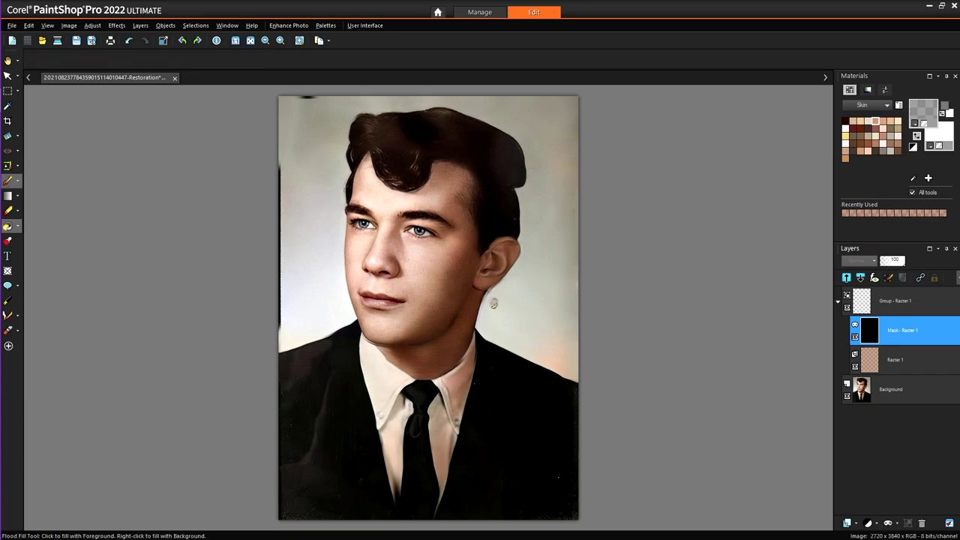
pyautogui.click(923, 123)
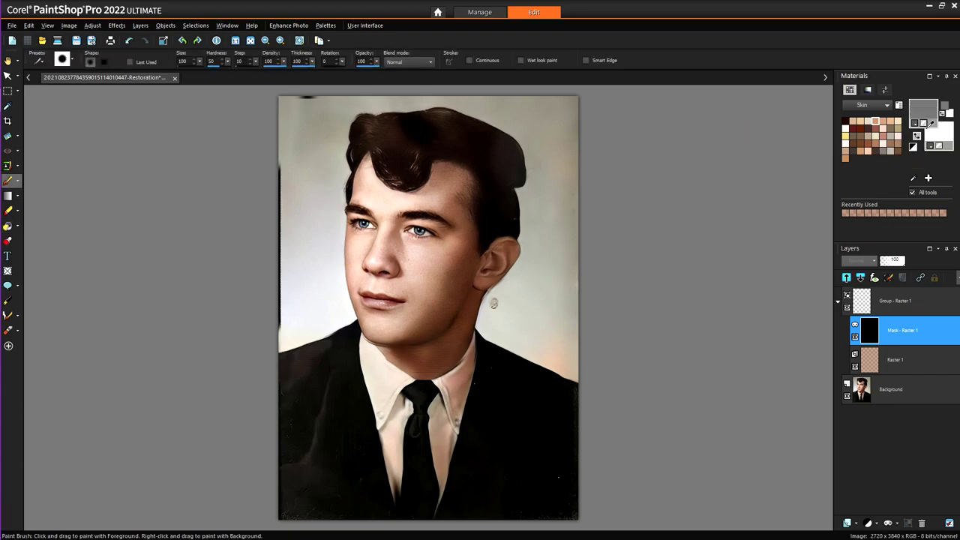
pyautogui.click(917, 137)
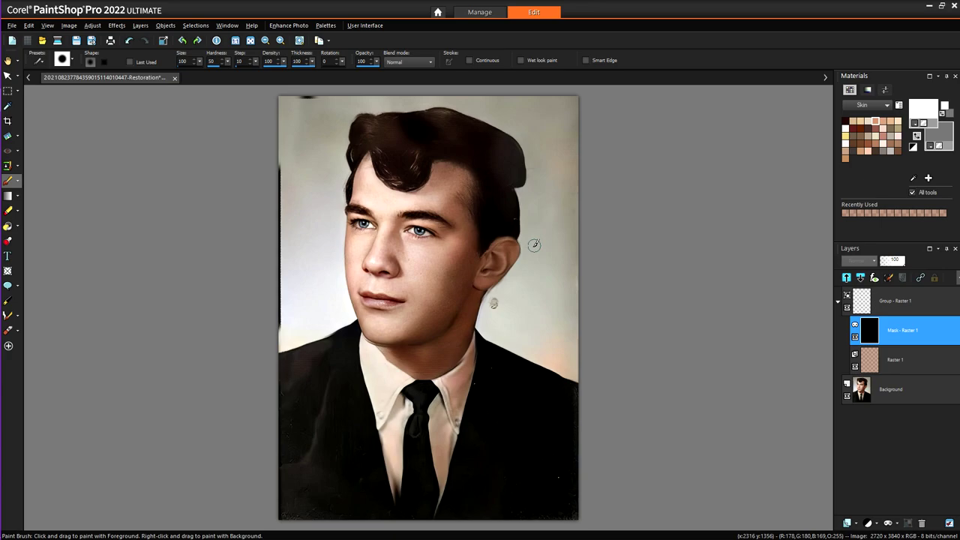
pyautogui.scroll(2, 479, 267)
pyautogui.scroll(1, 451, 267)
pyautogui.moveTo(470, 230)
pyautogui.mouseDown()
pyautogui.moveTo(464, 303)
pyautogui.moveTo(419, 389)
pyautogui.moveTo(445, 330)
pyautogui.moveTo(484, 292)
pyautogui.moveTo(456, 282)
pyautogui.moveTo(428, 348)
pyautogui.moveTo(449, 276)
pyautogui.moveTo(403, 326)
pyautogui.moveTo(432, 299)
pyautogui.moveTo(388, 330)
pyautogui.mouseUp()
pyautogui.scroll(2, 397, 322)
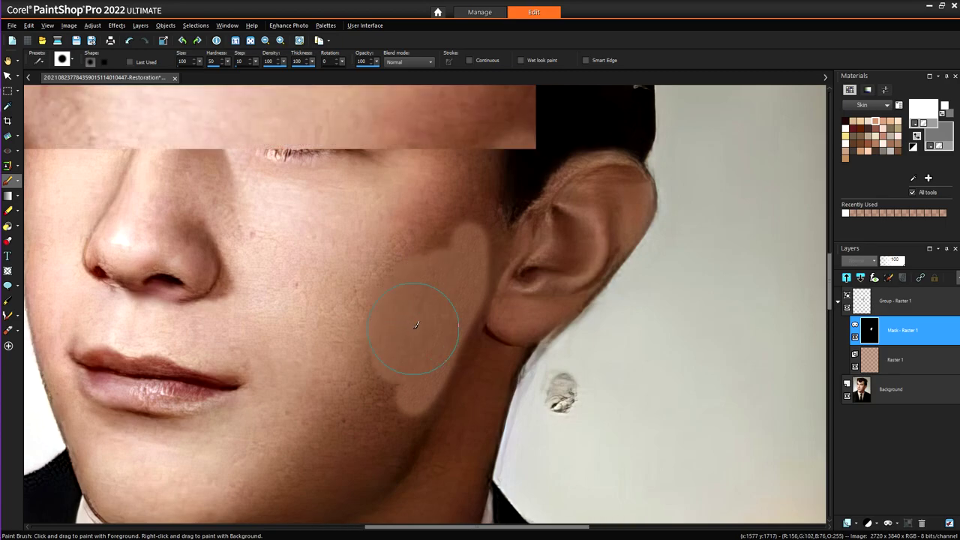
pyautogui.scroll(-4, 510, 308)
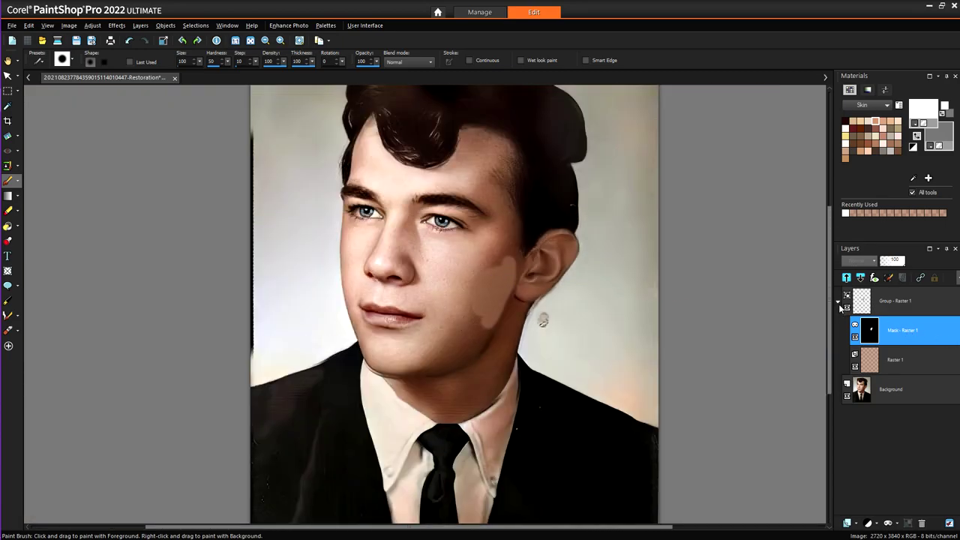
pyautogui.click(839, 303)
# Set the Group - Raster 1 blend mode to Color in Layer Properties
pyautogui.click(839, 303)
pyautogui.doubleClick(860, 303)
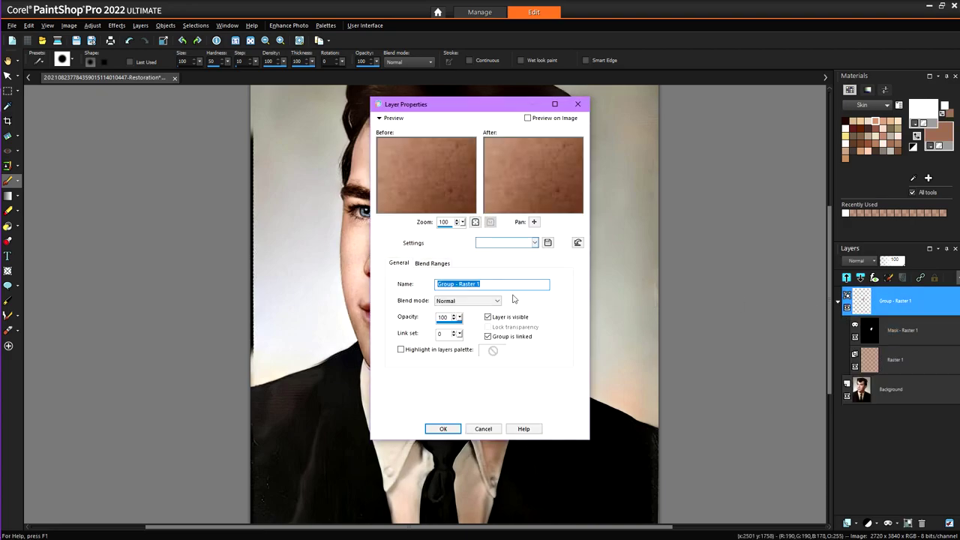
pyautogui.moveTo(502, 105); pyautogui.dragTo(747, 110)
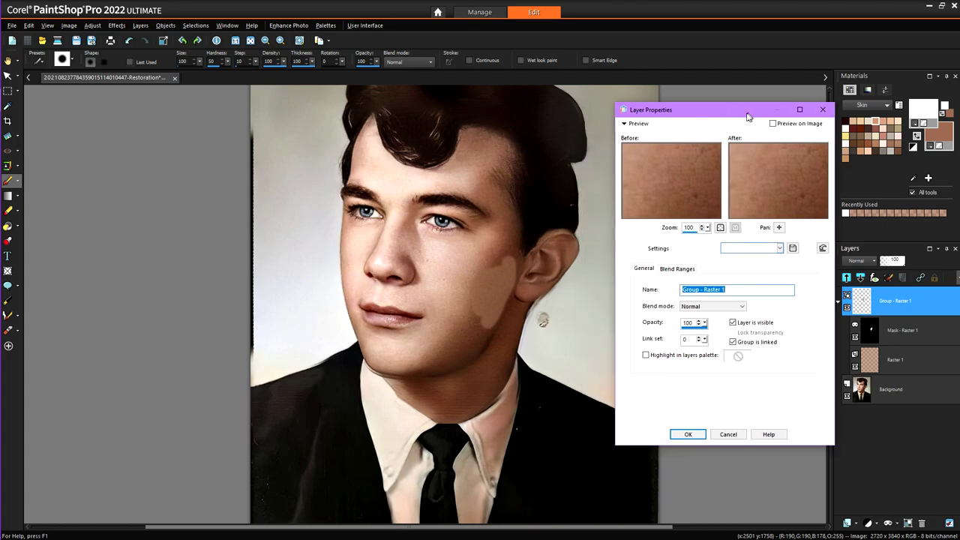
pyautogui.click(705, 306)
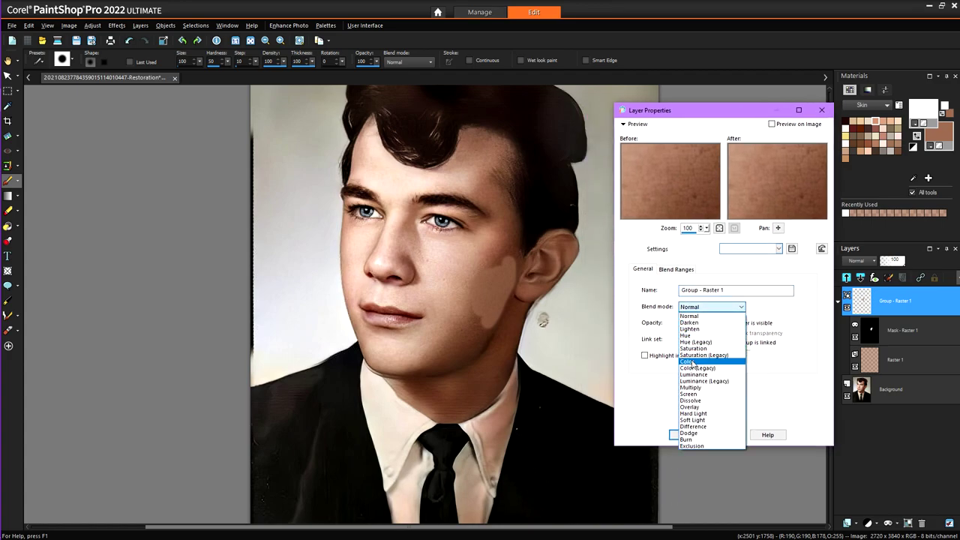
pyautogui.click(693, 367)
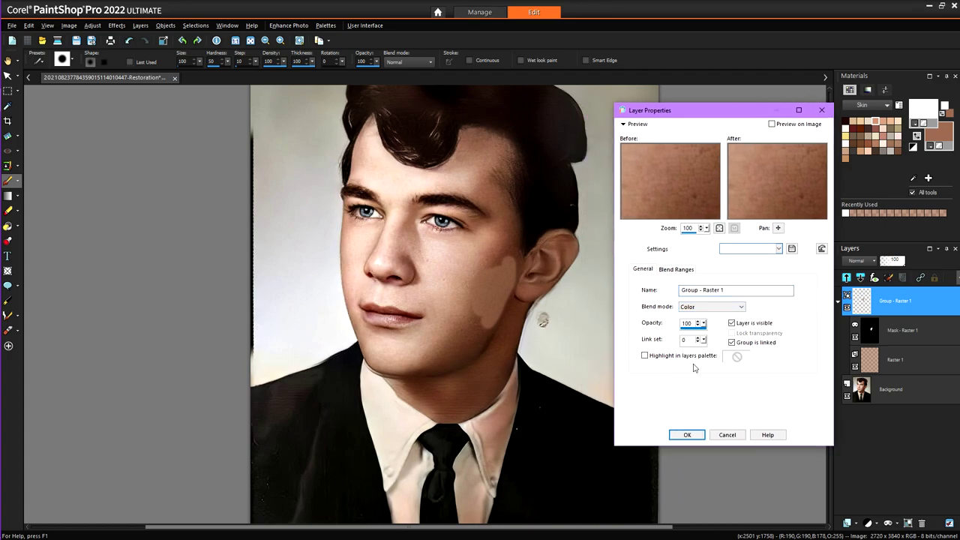
pyautogui.click(686, 436)
pyautogui.scroll(5, 525, 308)
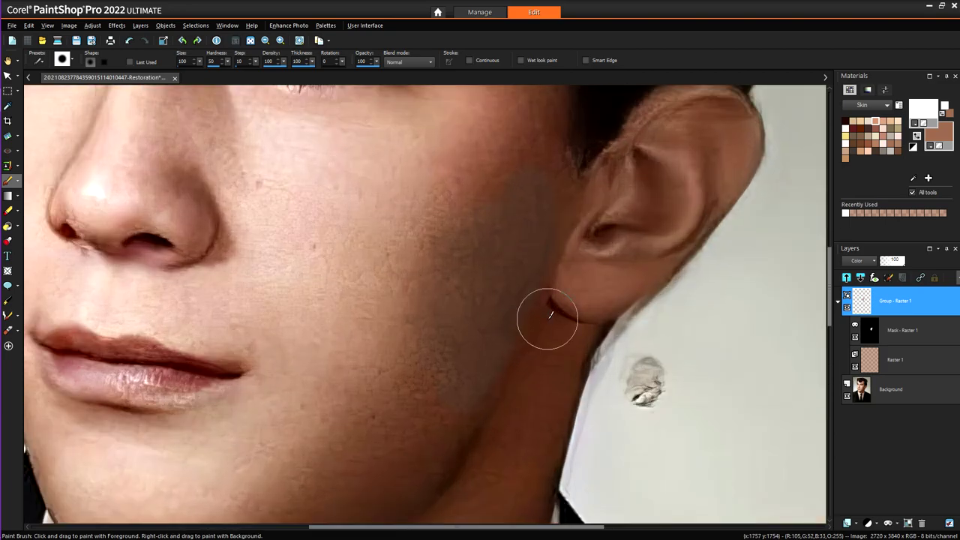
pyautogui.scroll(1, 514, 289)
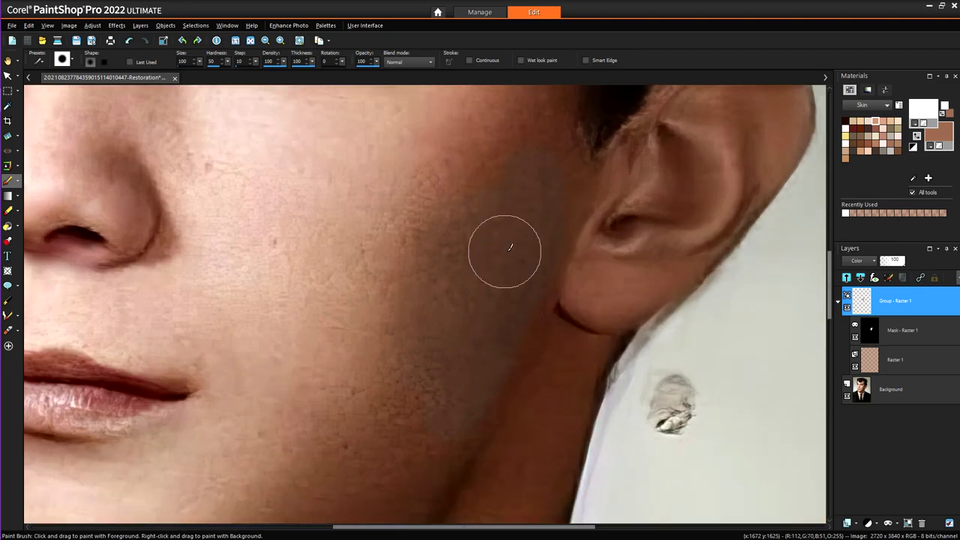
# Change the Group - Raster 1 blend mode from Color to Luminance
pyautogui.doubleClick(863, 302)
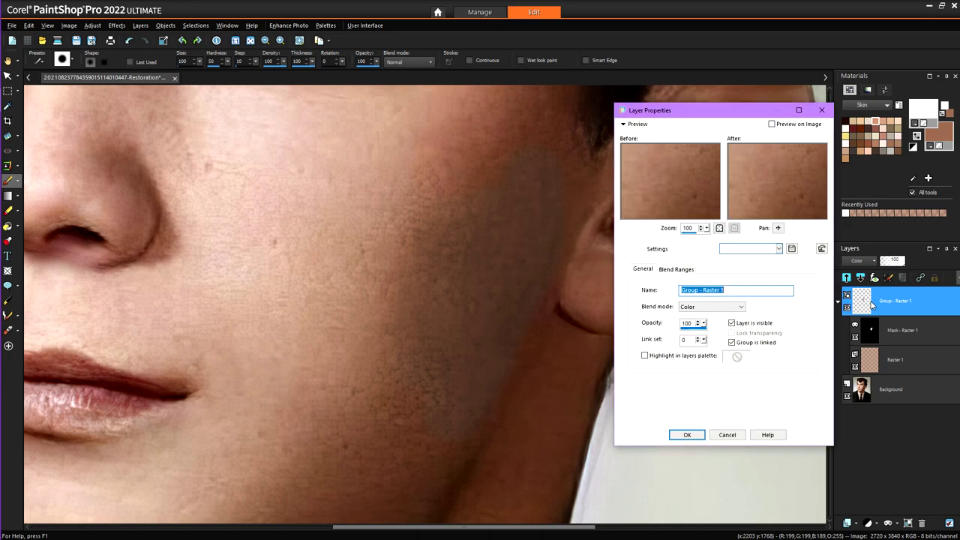
pyautogui.click(740, 310)
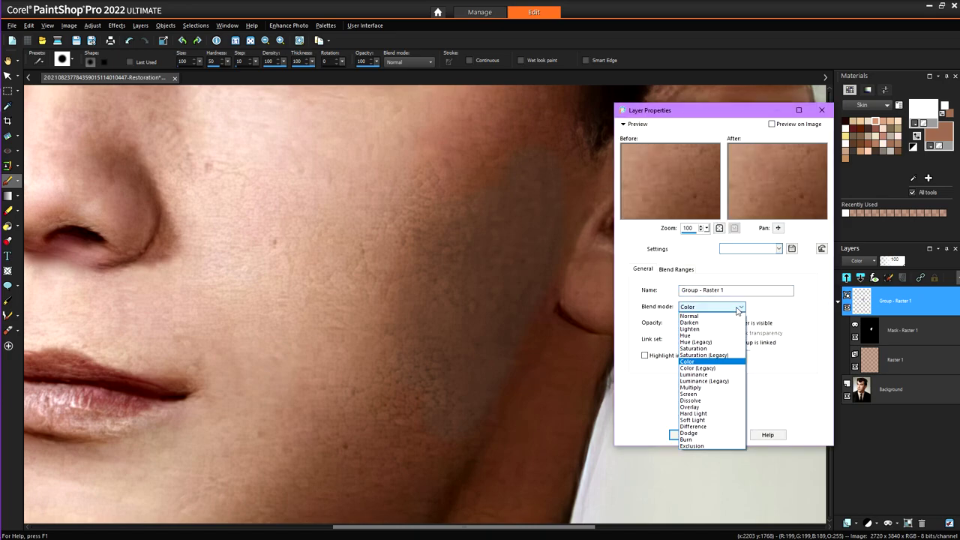
pyautogui.click(708, 379)
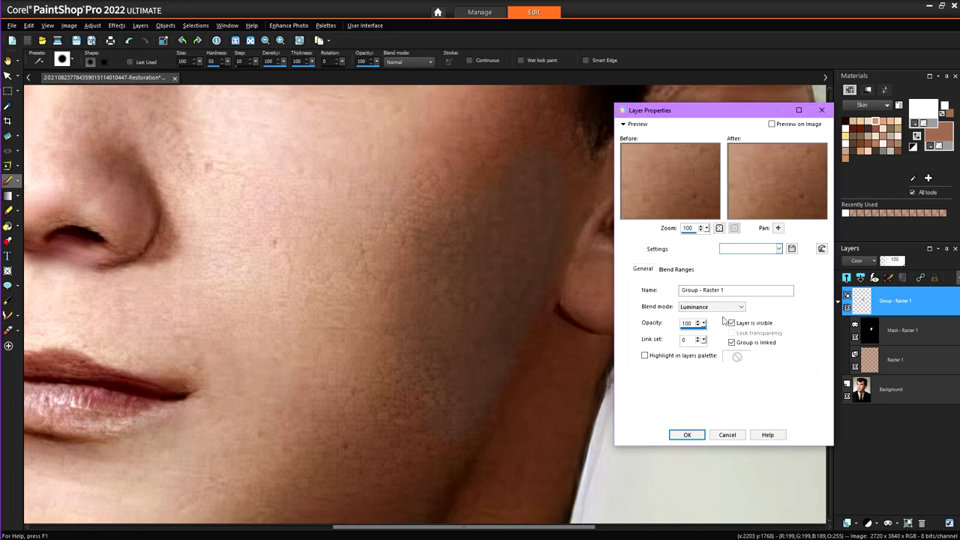
pyautogui.click(687, 435)
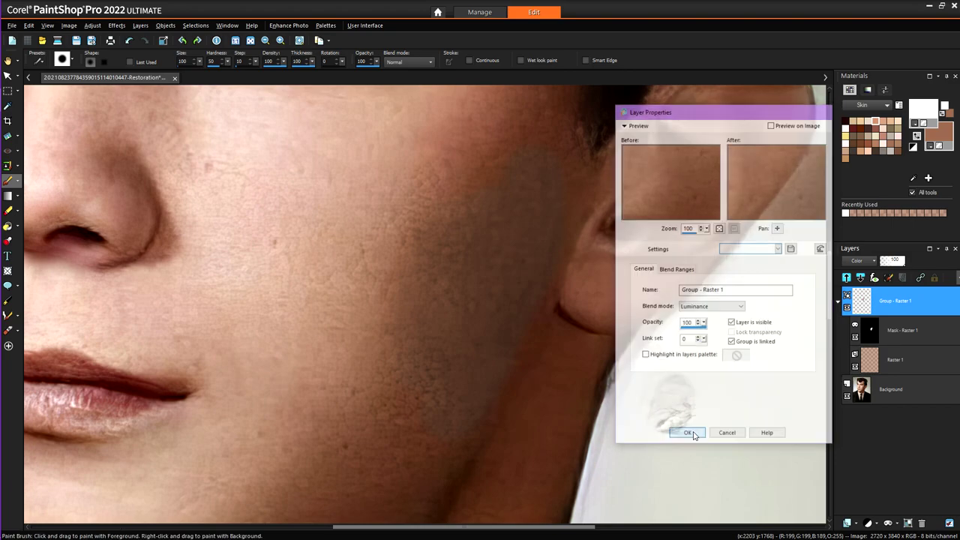
pyautogui.scroll(2, 525, 322)
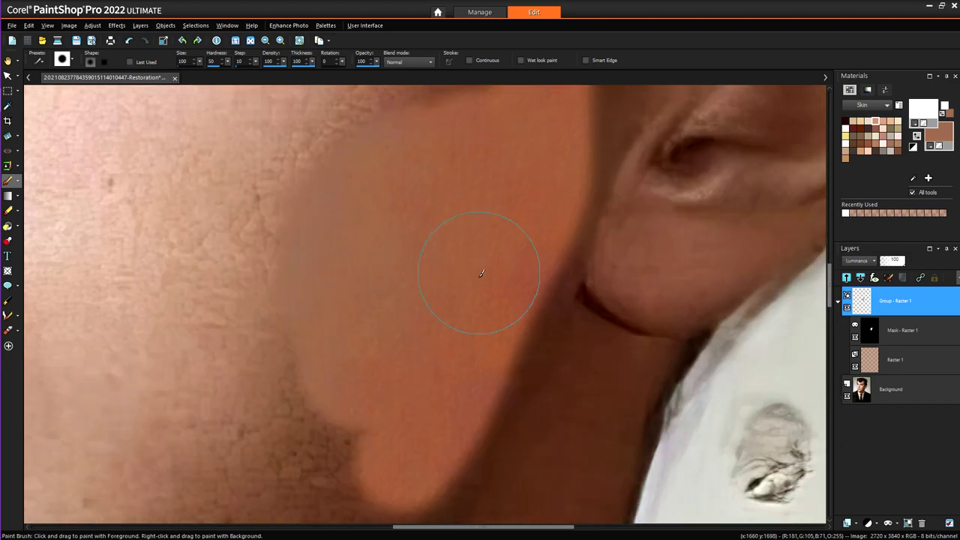
pyautogui.scroll(-4, 480, 285)
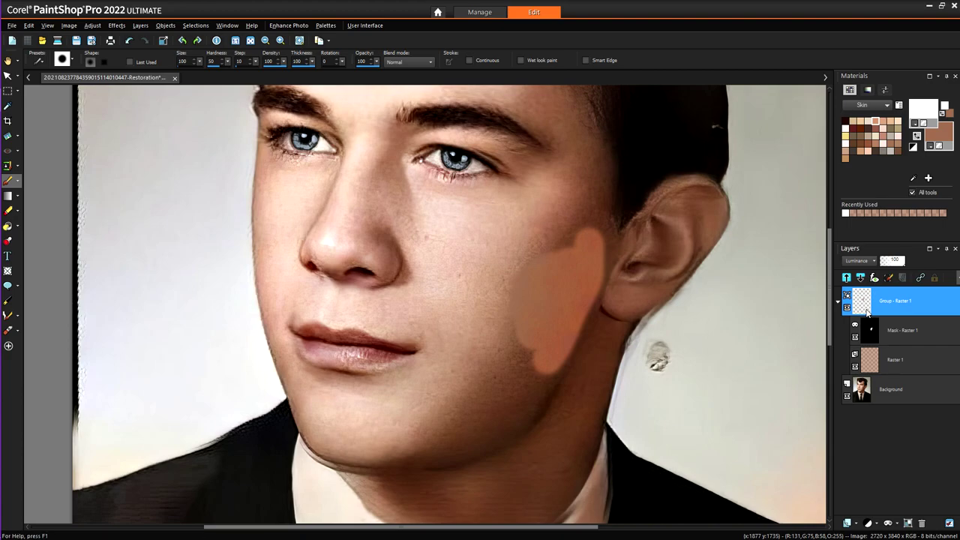
# Set the texture group to Normal blend at 44 opacity, previewed on the image
pyautogui.doubleClick(881, 300)
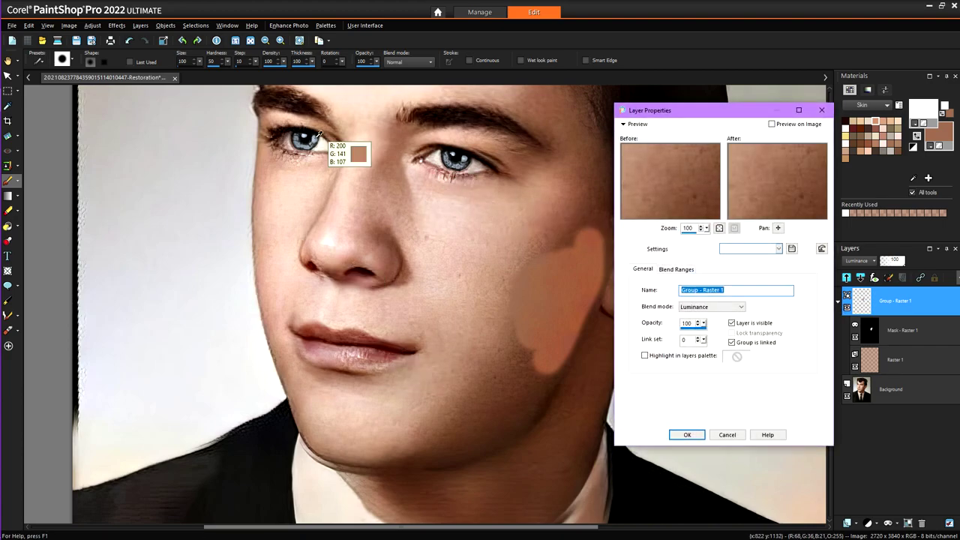
pyautogui.click(732, 307)
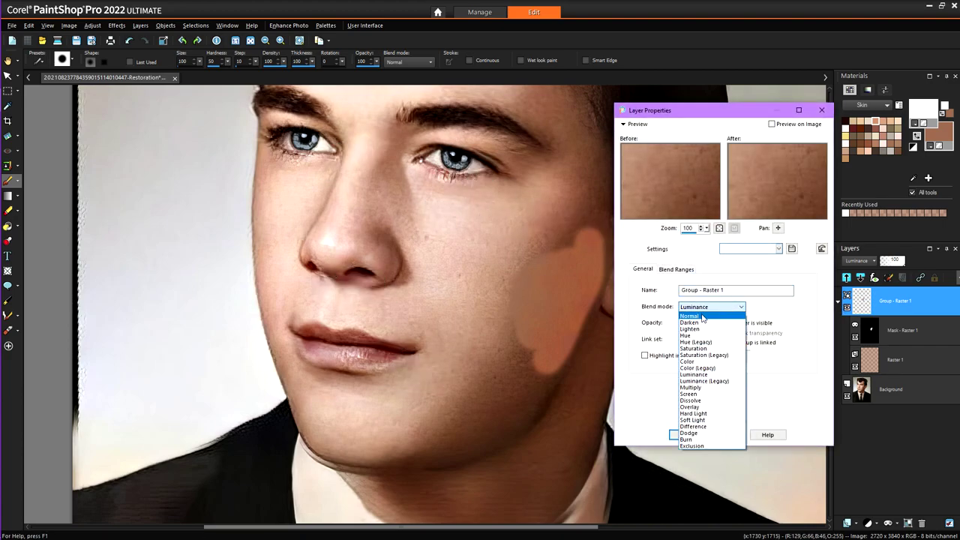
pyautogui.click(702, 316)
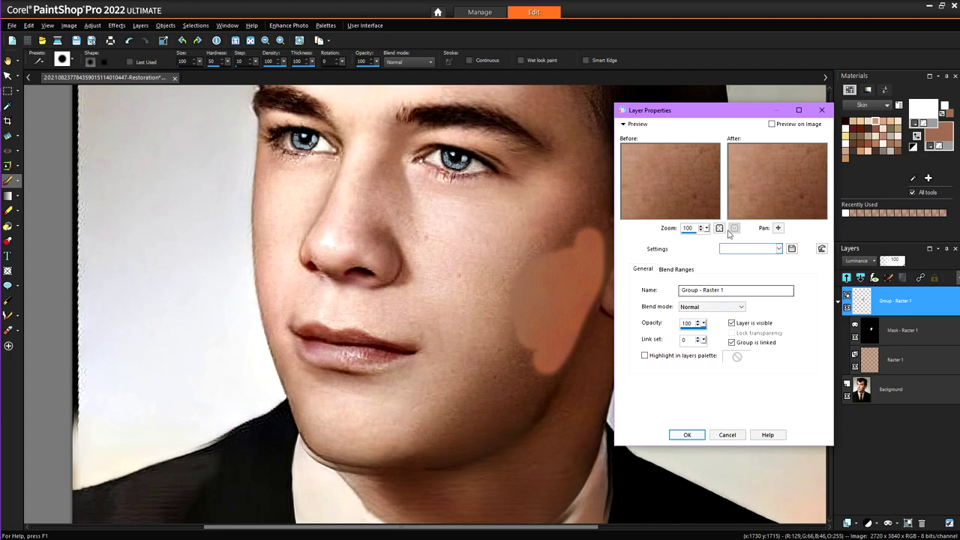
pyautogui.click(771, 125)
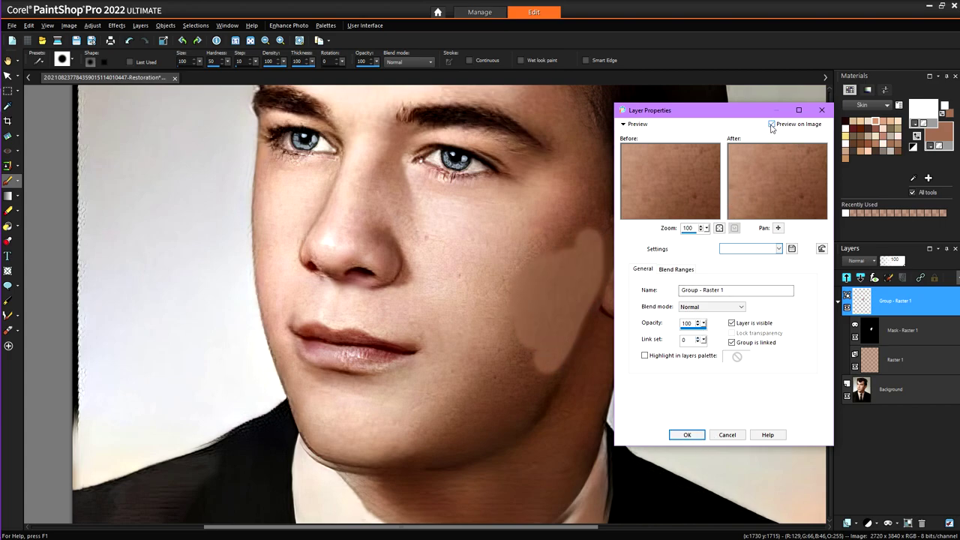
pyautogui.click(771, 125)
pyautogui.click(772, 125)
pyautogui.click(711, 306)
pyautogui.click(702, 319)
pyautogui.scroll(-5, 693, 323)
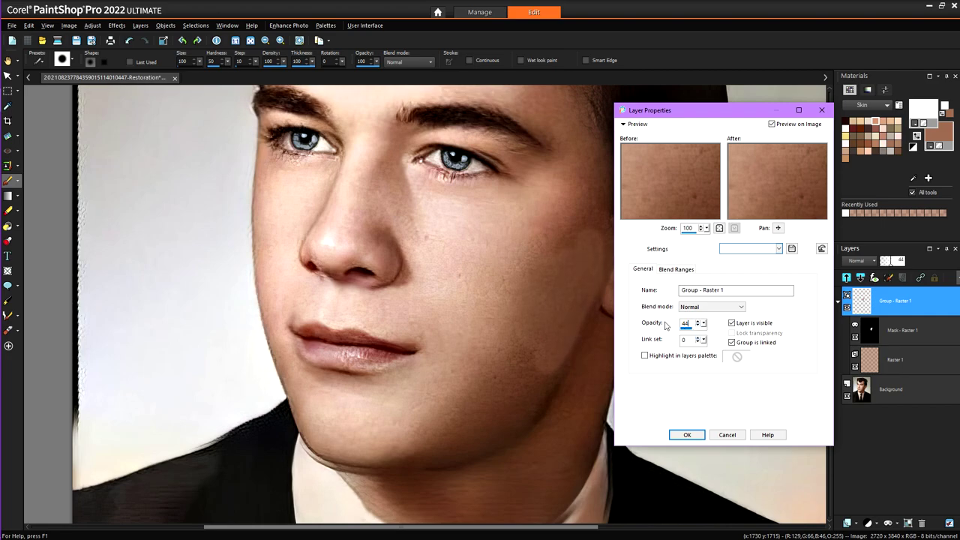
# Apply the Normal 44-opacity settings, decline the group merge, and select Mask - Raster 1
pyautogui.click(687, 435)
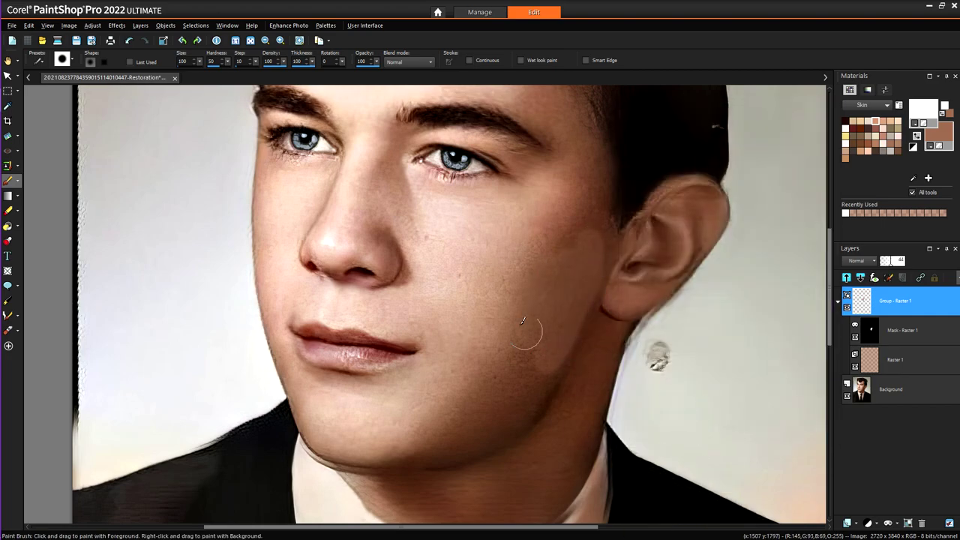
pyautogui.scroll(3, 523, 321)
pyautogui.click(557, 398)
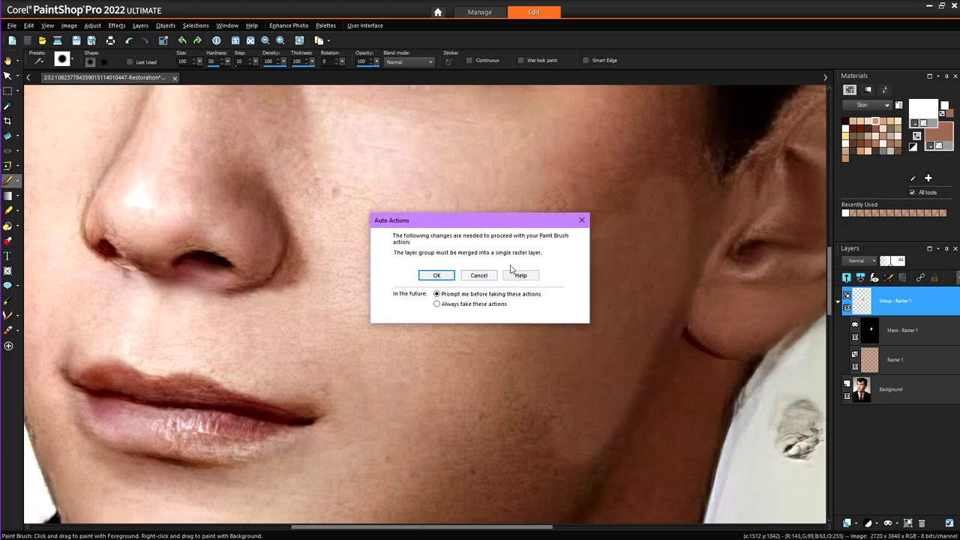
pyautogui.click(479, 275)
pyautogui.click(879, 339)
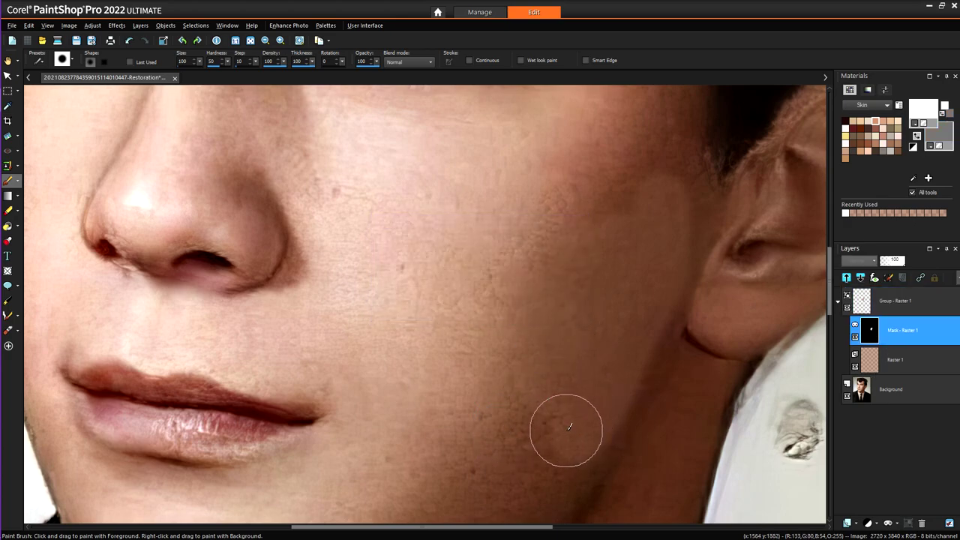
# Paint the mask to reveal texture up the cheek and across the mid-cheek
pyautogui.moveTo(539, 415)
pyautogui.mouseDown()
pyautogui.moveTo(517, 372)
pyautogui.moveTo(491, 232)
pyautogui.moveTo(496, 191)
pyautogui.moveTo(536, 177)
pyautogui.moveTo(558, 223)
pyautogui.moveTo(379, 160)
pyautogui.moveTo(466, 154)
pyautogui.moveTo(347, 132)
pyautogui.moveTo(337, 153)
pyautogui.moveTo(360, 182)
pyautogui.moveTo(424, 219)
pyautogui.moveTo(378, 223)
pyautogui.moveTo(315, 198)
pyautogui.moveTo(368, 277)
pyautogui.moveTo(381, 303)
pyautogui.moveTo(333, 213)
pyautogui.moveTo(377, 319)
pyautogui.moveTo(408, 239)
pyautogui.moveTo(434, 330)
pyautogui.moveTo(461, 211)
pyautogui.moveTo(486, 157)
pyautogui.moveTo(510, 135)
pyautogui.moveTo(338, 116)
pyautogui.moveTo(522, 146)
pyautogui.mouseUp()
pyautogui.moveTo(620, 166); pyautogui.dragTo(608, 202)
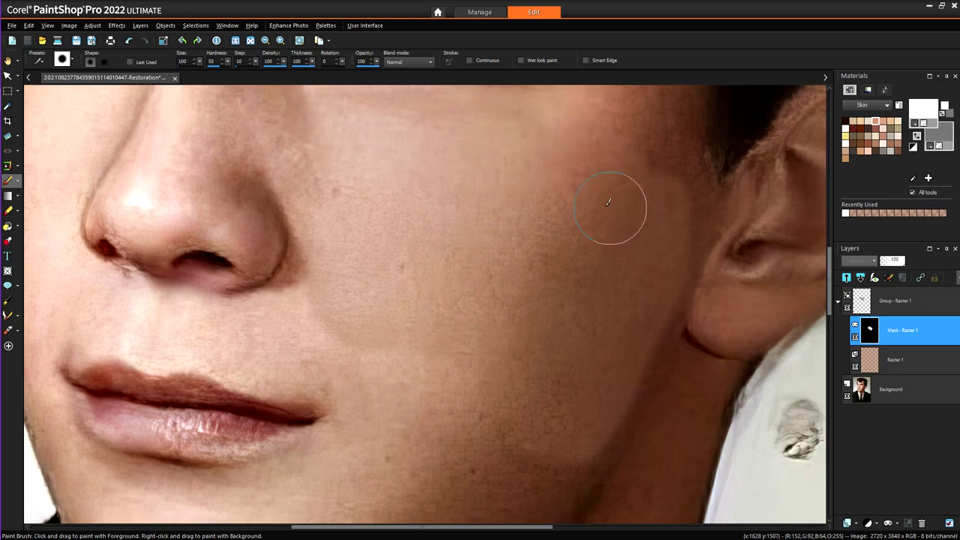
pyautogui.scroll(-5, 425, 368)
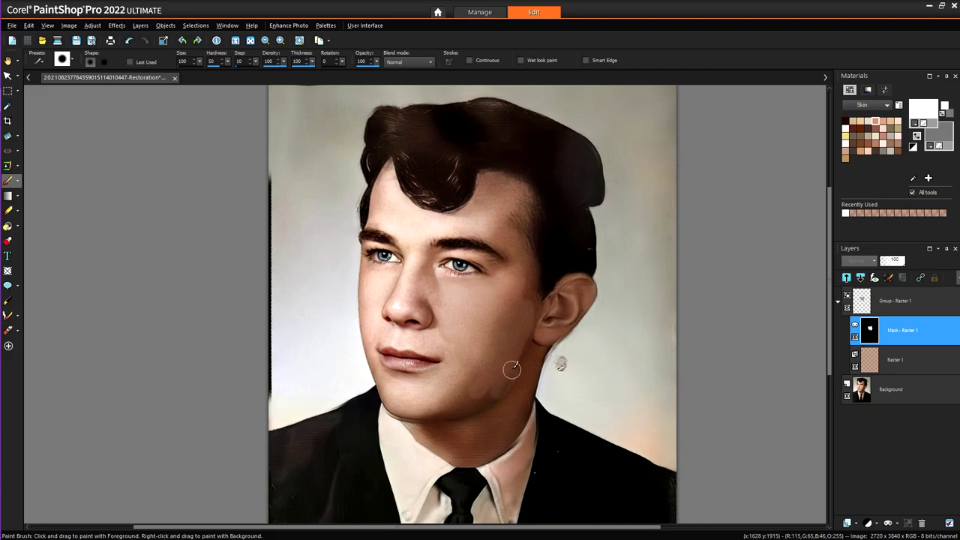
pyautogui.scroll(5, 513, 395)
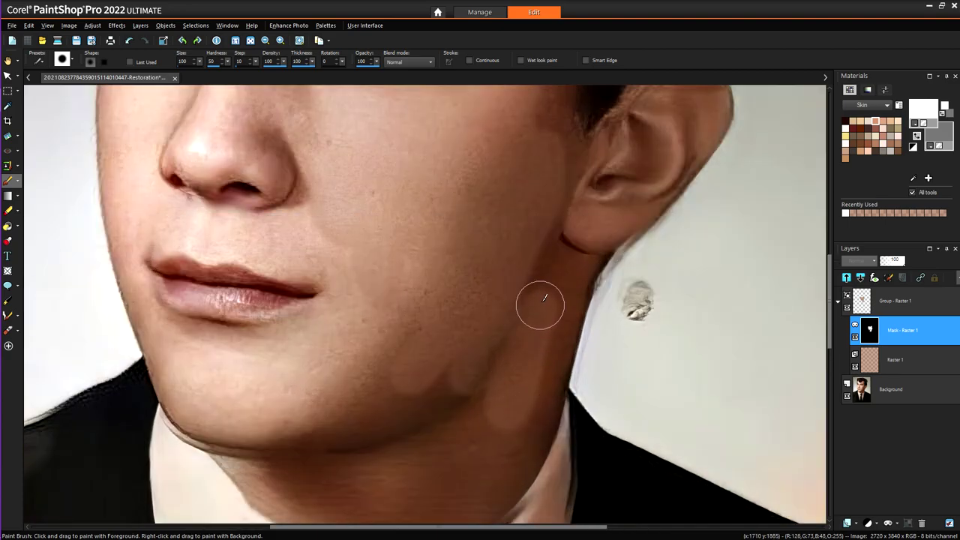
# Reveal texture under the earlobe and jaw, down the neck shadow and across the chin
pyautogui.moveTo(551, 245)
pyautogui.mouseDown()
pyautogui.moveTo(561, 253)
pyautogui.moveTo(544, 232)
pyautogui.moveTo(568, 265)
pyautogui.moveTo(571, 306)
pyautogui.moveTo(520, 448)
pyautogui.moveTo(538, 397)
pyautogui.moveTo(525, 440)
pyautogui.moveTo(497, 475)
pyautogui.moveTo(492, 407)
pyautogui.mouseUp()
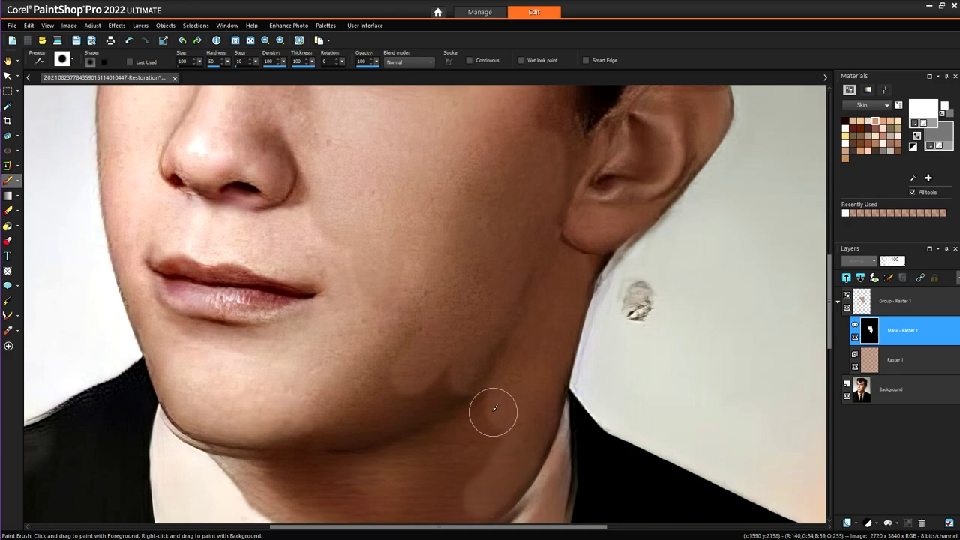
pyautogui.scroll(-3, 450, 453)
pyautogui.scroll(-1, 450, 453)
pyautogui.scroll(3, 424, 502)
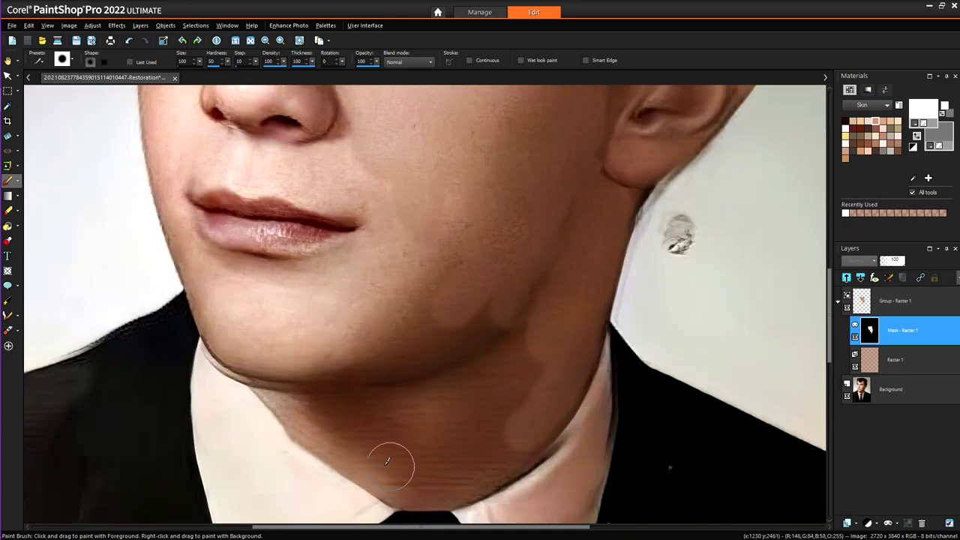
pyautogui.moveTo(288, 383)
pyautogui.mouseDown()
pyautogui.moveTo(394, 480)
pyautogui.moveTo(450, 490)
pyautogui.moveTo(524, 458)
pyautogui.moveTo(570, 360)
pyautogui.moveTo(548, 365)
pyautogui.moveTo(490, 443)
pyautogui.moveTo(441, 462)
pyautogui.moveTo(304, 396)
pyautogui.moveTo(402, 402)
pyautogui.moveTo(525, 336)
pyautogui.moveTo(433, 408)
pyautogui.moveTo(445, 431)
pyautogui.moveTo(504, 394)
pyautogui.moveTo(507, 302)
pyautogui.moveTo(536, 284)
pyautogui.moveTo(504, 329)
pyautogui.moveTo(444, 358)
pyautogui.moveTo(358, 363)
pyautogui.moveTo(280, 348)
pyautogui.moveTo(402, 376)
pyautogui.moveTo(494, 287)
pyautogui.moveTo(395, 345)
pyautogui.moveTo(459, 280)
pyautogui.moveTo(458, 254)
pyautogui.moveTo(364, 326)
pyautogui.moveTo(437, 207)
pyautogui.moveTo(336, 320)
pyautogui.moveTo(256, 330)
pyautogui.moveTo(208, 282)
pyautogui.moveTo(240, 337)
pyautogui.mouseUp()
pyautogui.moveTo(222, 284)
pyautogui.mouseDown()
pyautogui.moveTo(354, 264)
pyautogui.moveTo(385, 247)
pyautogui.moveTo(305, 299)
pyautogui.moveTo(247, 302)
pyautogui.moveTo(294, 307)
pyautogui.moveTo(392, 210)
pyautogui.moveTo(370, 181)
pyautogui.moveTo(284, 159)
pyautogui.moveTo(366, 161)
pyautogui.moveTo(384, 194)
pyautogui.moveTo(244, 175)
pyautogui.moveTo(232, 163)
pyautogui.moveTo(264, 151)
pyautogui.mouseUp()
# Paint the mask over the nose tip and bridge, between mouth and nose, and the ear
pyautogui.scroll(-5, 306, 167)
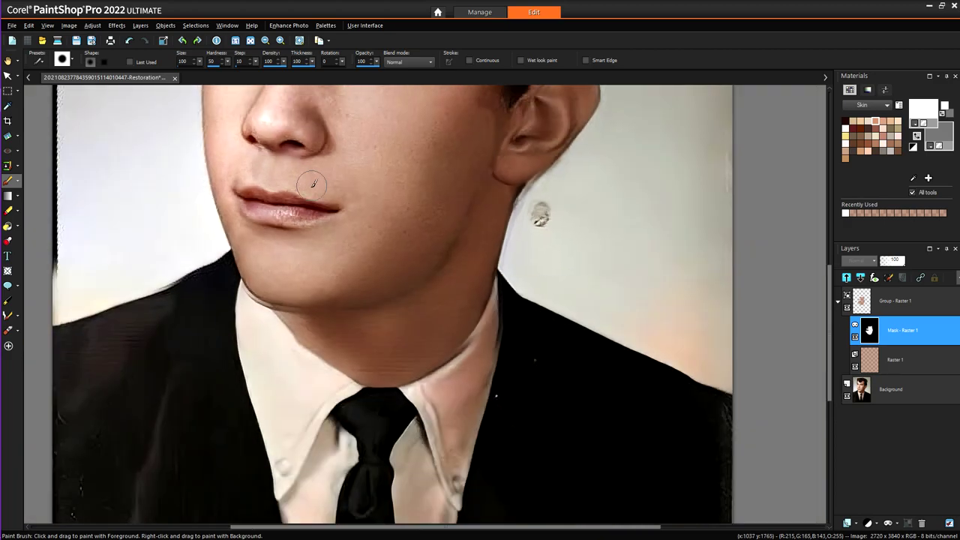
pyautogui.scroll(5, 405, 261)
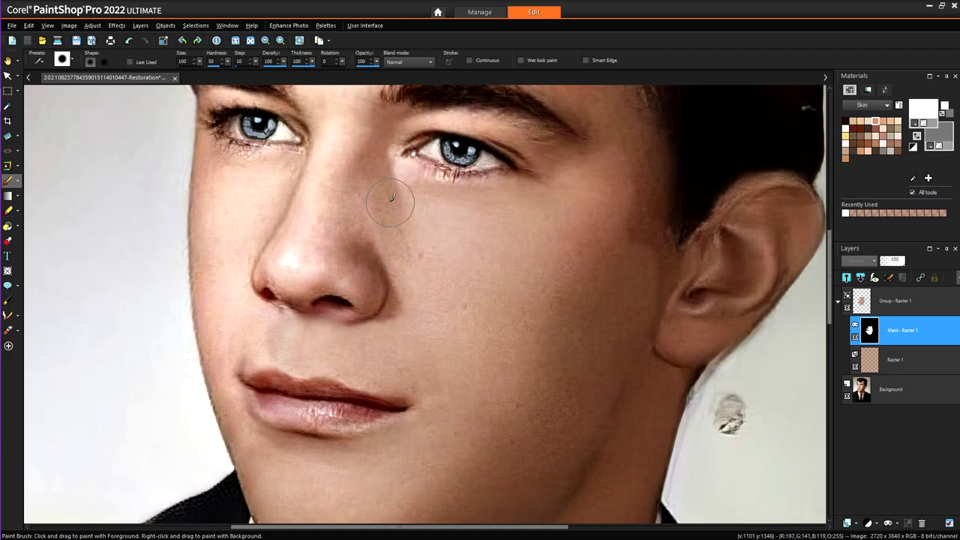
pyautogui.moveTo(418, 306)
pyautogui.mouseDown()
pyautogui.moveTo(359, 298)
pyautogui.moveTo(272, 261)
pyautogui.moveTo(341, 258)
pyautogui.moveTo(369, 229)
pyautogui.moveTo(343, 143)
pyautogui.moveTo(301, 244)
pyautogui.moveTo(340, 147)
pyautogui.mouseUp()
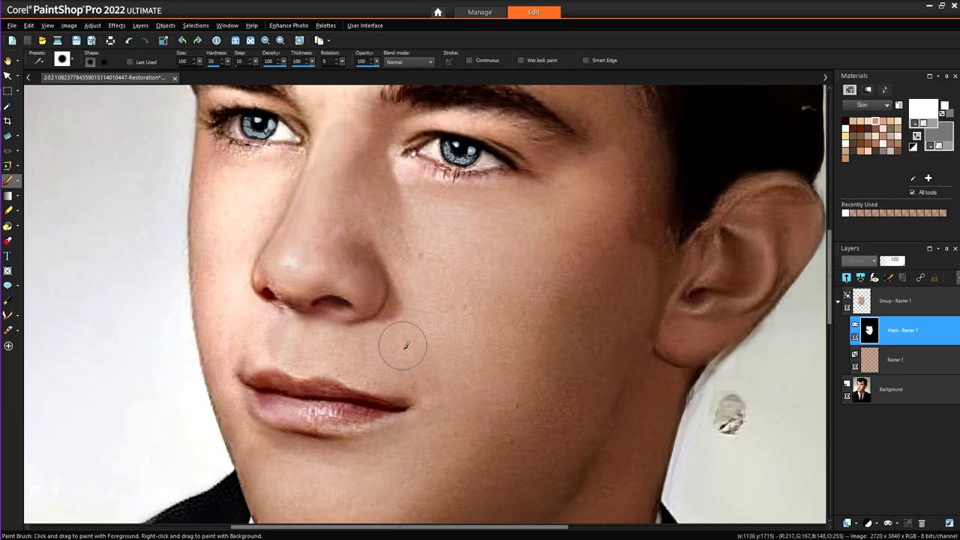
pyautogui.moveTo(405, 345)
pyautogui.mouseDown()
pyautogui.moveTo(296, 325)
pyautogui.moveTo(239, 332)
pyautogui.moveTo(227, 171)
pyautogui.moveTo(278, 178)
pyautogui.moveTo(257, 210)
pyautogui.moveTo(253, 278)
pyautogui.moveTo(443, 401)
pyautogui.mouseUp()
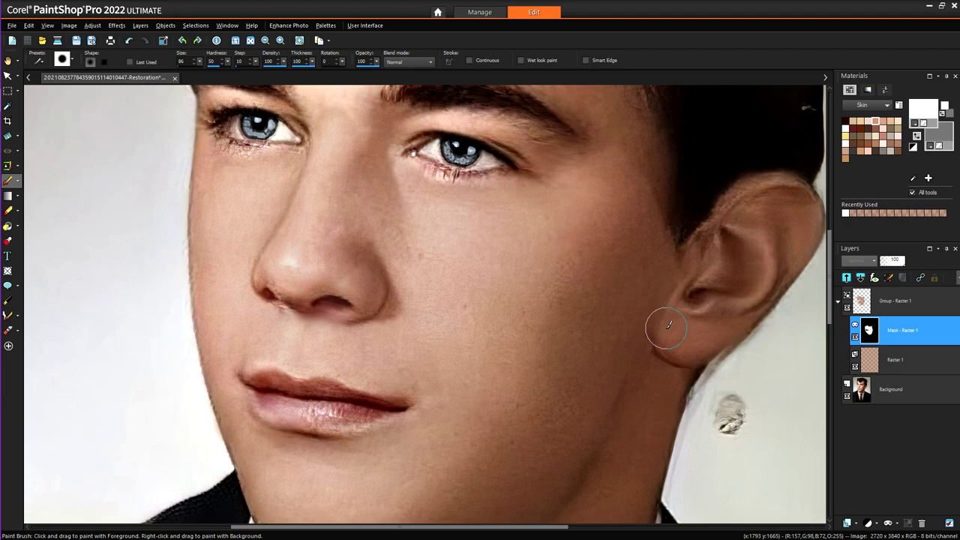
pyautogui.moveTo(716, 316)
pyautogui.mouseDown()
pyautogui.moveTo(756, 274)
pyautogui.moveTo(743, 312)
pyautogui.moveTo(769, 251)
pyautogui.moveTo(796, 222)
pyautogui.moveTo(781, 203)
pyautogui.moveTo(752, 203)
pyautogui.moveTo(720, 237)
pyautogui.moveTo(756, 168)
pyautogui.mouseUp()
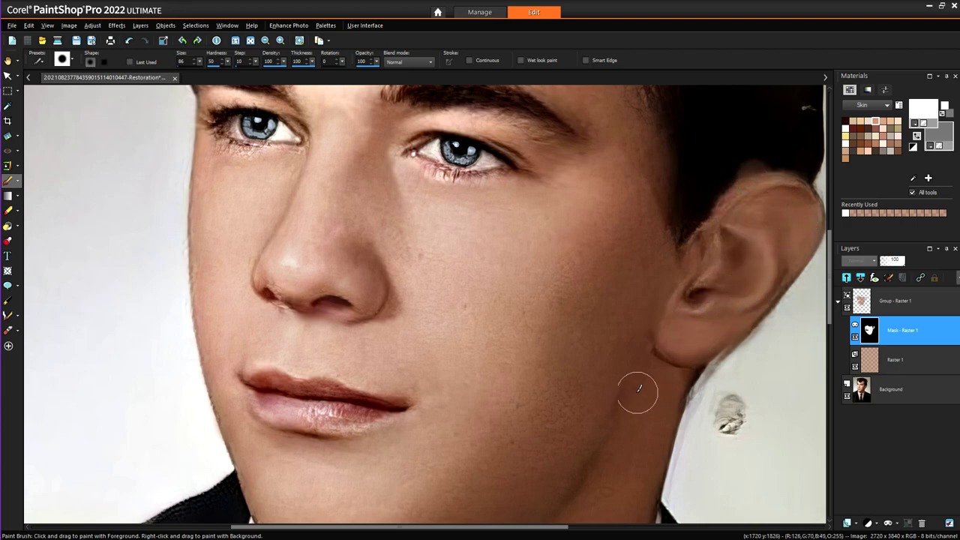
# Select the Smudge Brush from the retouch brushes and set its size to 82
pyautogui.click(16, 198)
pyautogui.click(50, 238)
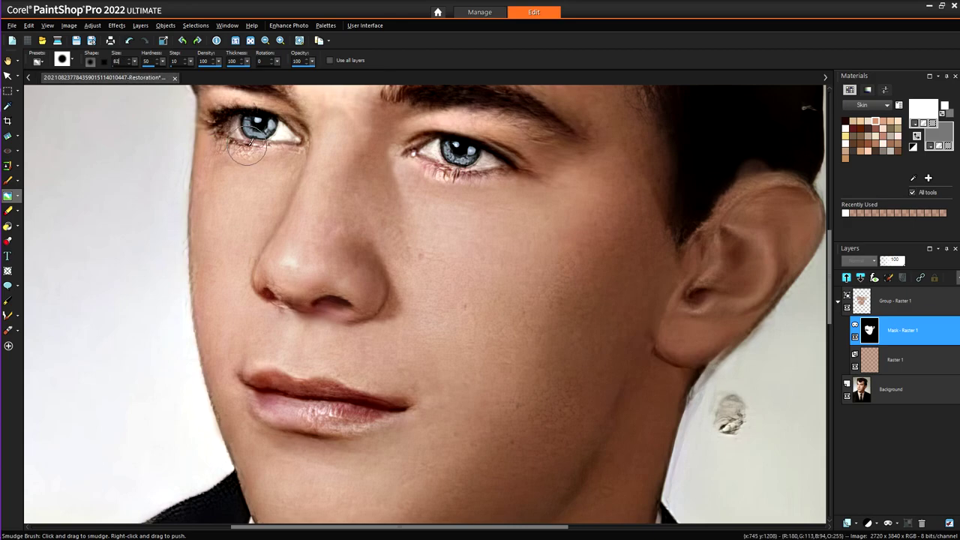
pyautogui.press('BackSpace')
pyautogui.write('2')
pyautogui.scroll(-2, 125, 60)
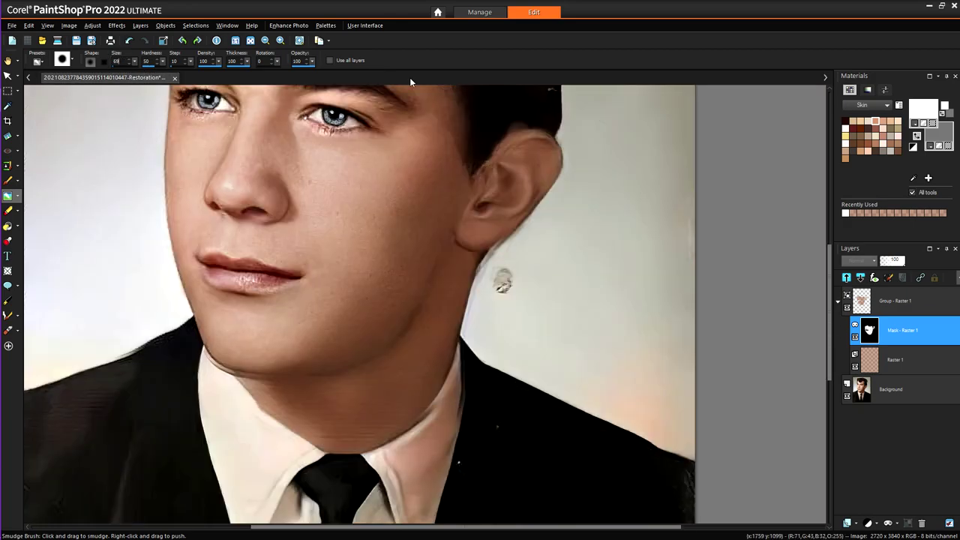
pyautogui.scroll(2, 567, 169)
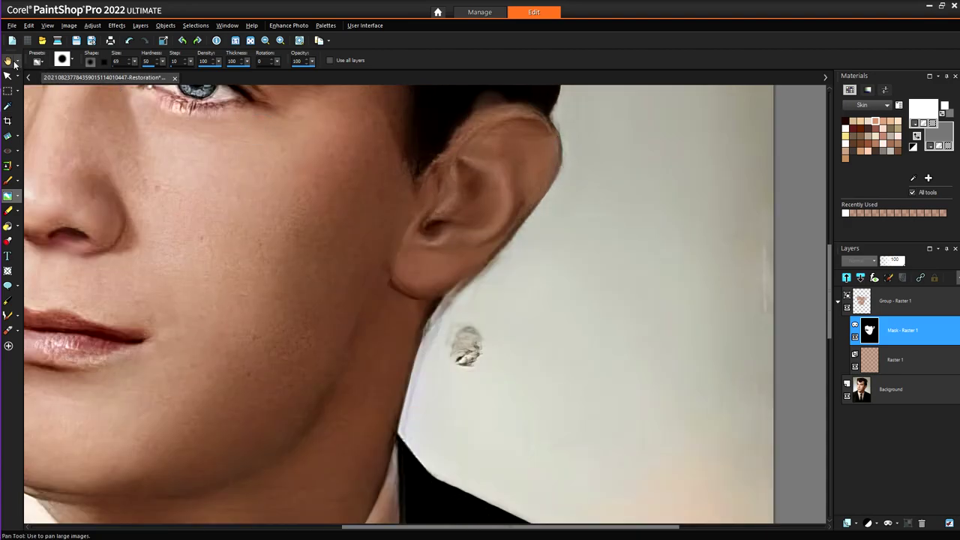
# Smudge the temple hair edge and the skin from temple up to the brow
pyautogui.click(8, 60)
pyautogui.moveTo(414, 167); pyautogui.dragTo(444, 330)
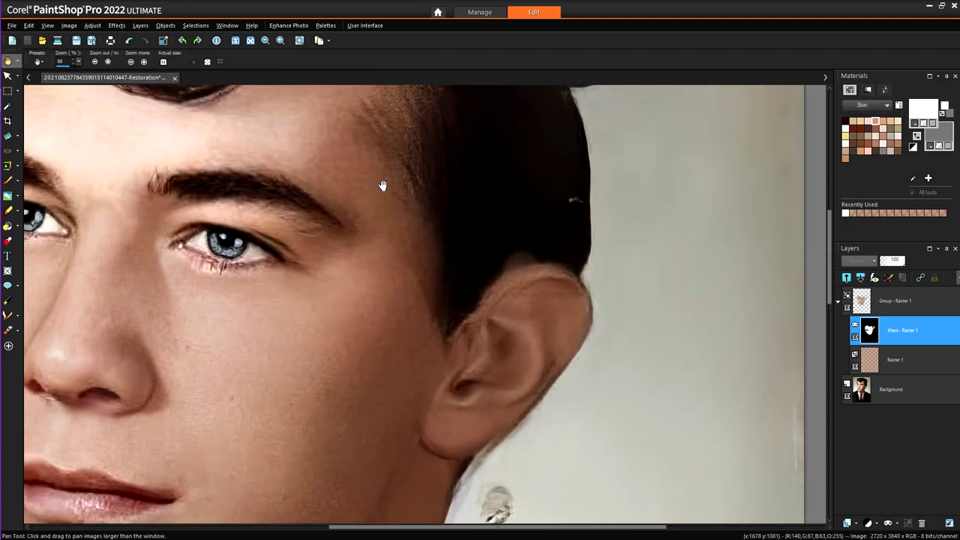
pyautogui.click(7, 196)
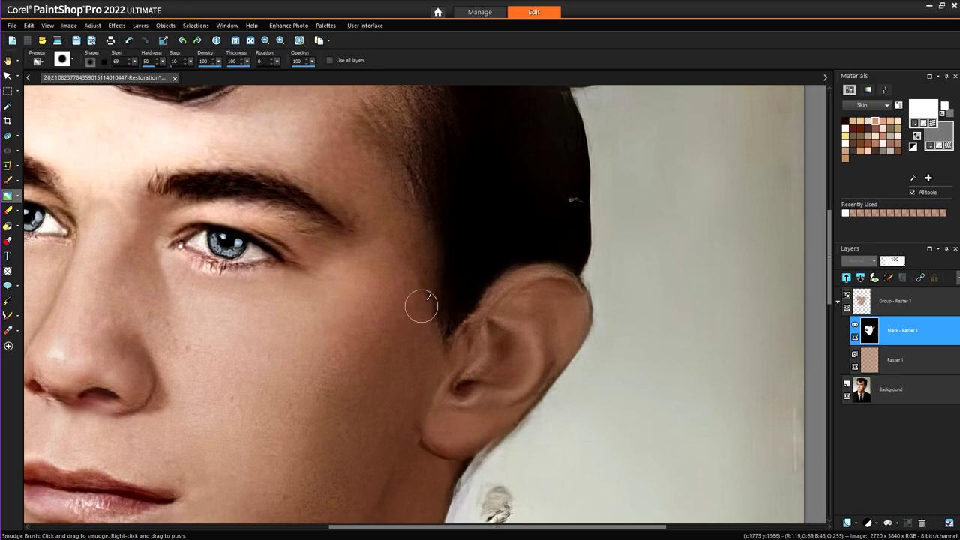
pyautogui.moveTo(434, 266)
pyautogui.mouseDown()
pyautogui.moveTo(417, 299)
pyautogui.moveTo(430, 236)
pyautogui.moveTo(430, 266)
pyautogui.moveTo(418, 264)
pyautogui.moveTo(411, 229)
pyautogui.moveTo(420, 272)
pyautogui.moveTo(411, 201)
pyautogui.moveTo(417, 243)
pyautogui.moveTo(401, 262)
pyautogui.mouseUp()
pyautogui.scroll(2, 409, 266)
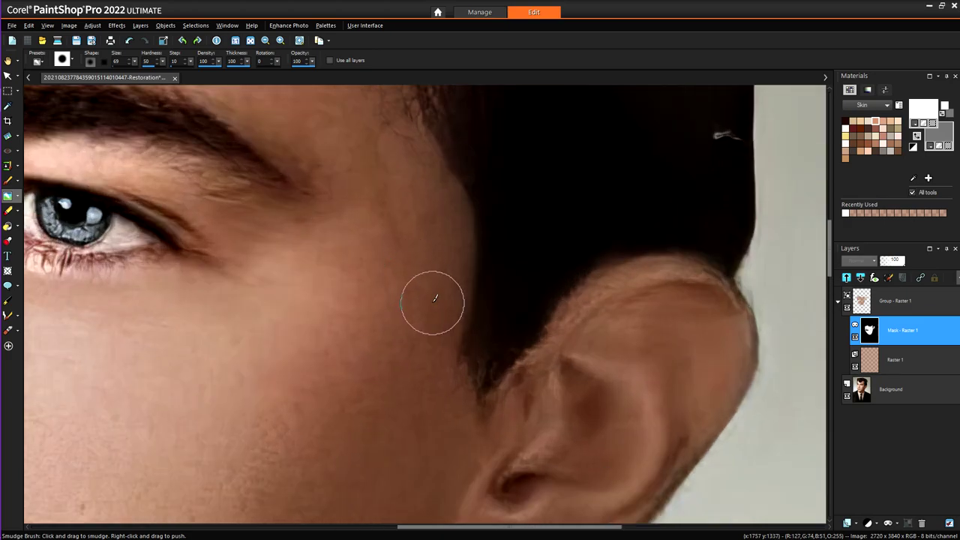
pyautogui.moveTo(435, 298)
pyautogui.mouseDown()
pyautogui.moveTo(370, 178)
pyautogui.moveTo(321, 125)
pyautogui.mouseUp()
pyautogui.moveTo(350, 221)
pyautogui.mouseDown()
pyautogui.moveTo(317, 141)
pyautogui.moveTo(307, 295)
pyautogui.moveTo(258, 222)
pyautogui.moveTo(219, 208)
pyautogui.moveTo(262, 302)
pyautogui.moveTo(231, 243)
pyautogui.mouseUp()
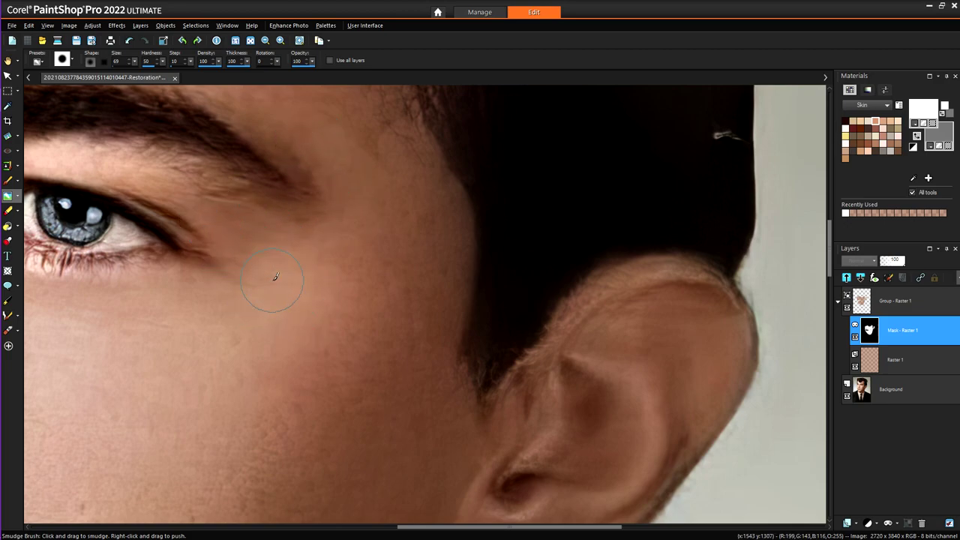
pyautogui.moveTo(388, 291)
pyautogui.mouseDown()
pyautogui.moveTo(397, 233)
pyautogui.moveTo(373, 117)
pyautogui.moveTo(407, 168)
pyautogui.moveTo(384, 125)
pyautogui.moveTo(381, 90)
pyautogui.moveTo(366, 143)
pyautogui.moveTo(327, 93)
pyautogui.mouseUp()
pyautogui.scroll(-6, 327, 94)
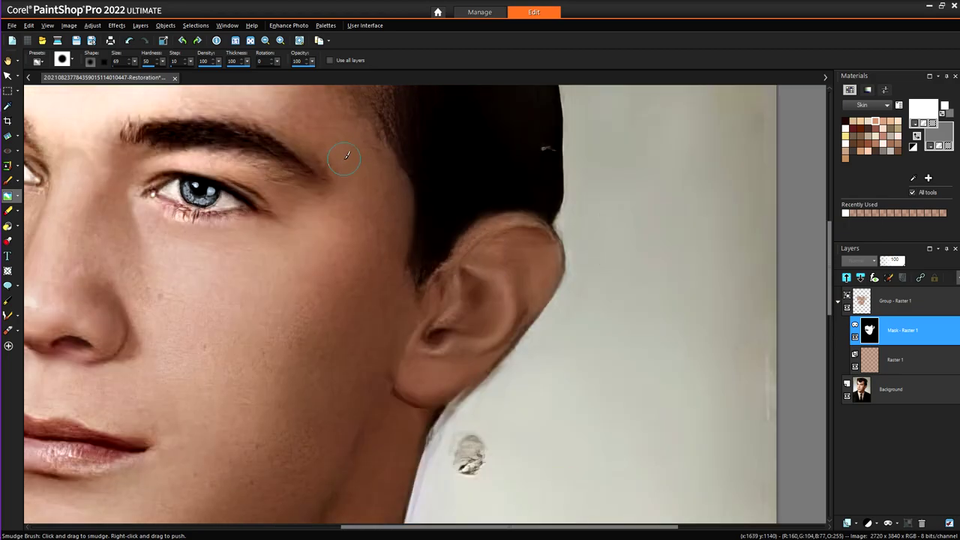
pyautogui.scroll(-1, 326, 119)
pyautogui.scroll(5, 325, 122)
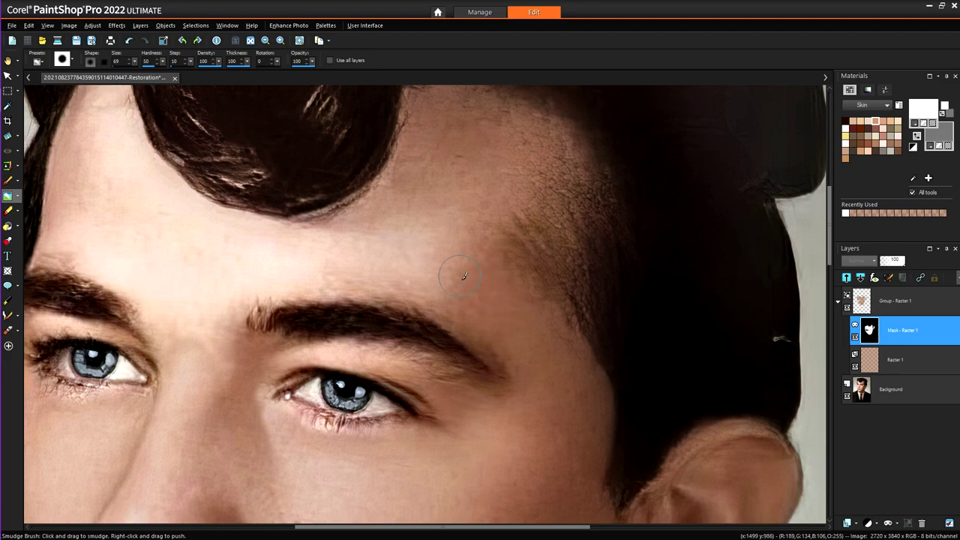
# Paint the mask across the forehead up to the hairline with the Paint Brush
pyautogui.click(7, 183)
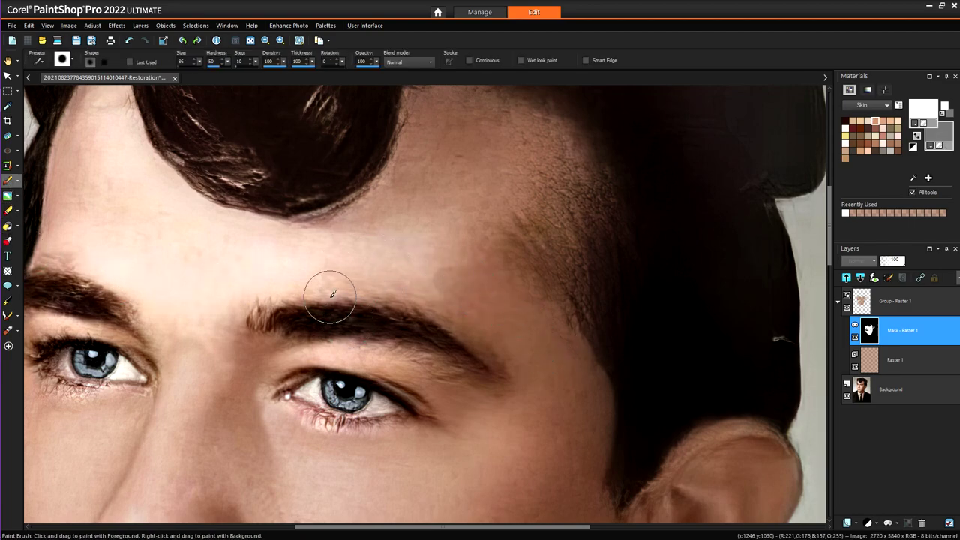
pyautogui.moveTo(346, 247)
pyautogui.mouseDown()
pyautogui.moveTo(208, 261)
pyautogui.moveTo(306, 247)
pyautogui.moveTo(193, 215)
pyautogui.moveTo(124, 150)
pyautogui.moveTo(97, 94)
pyautogui.moveTo(109, 160)
pyautogui.moveTo(100, 118)
pyautogui.moveTo(79, 251)
pyautogui.moveTo(168, 294)
pyautogui.moveTo(155, 280)
pyautogui.moveTo(160, 310)
pyautogui.moveTo(200, 282)
pyautogui.moveTo(222, 285)
pyautogui.moveTo(90, 207)
pyautogui.moveTo(260, 279)
pyautogui.moveTo(442, 270)
pyautogui.moveTo(365, 247)
pyautogui.moveTo(445, 222)
pyautogui.moveTo(375, 225)
pyautogui.moveTo(408, 203)
pyautogui.mouseUp()
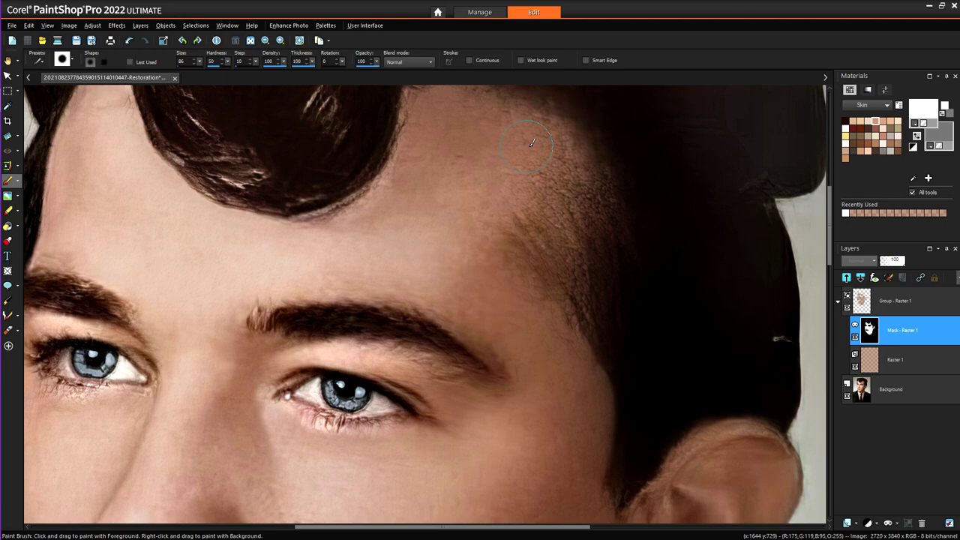
pyautogui.moveTo(429, 212)
pyautogui.mouseDown()
pyautogui.moveTo(373, 230)
pyautogui.moveTo(389, 204)
pyautogui.mouseUp()
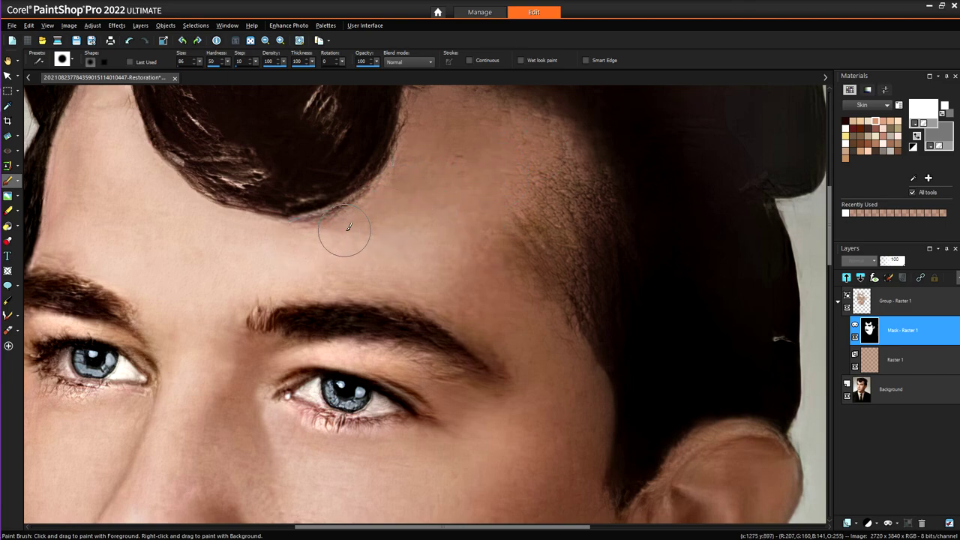
pyautogui.scroll(-3, 450, 195)
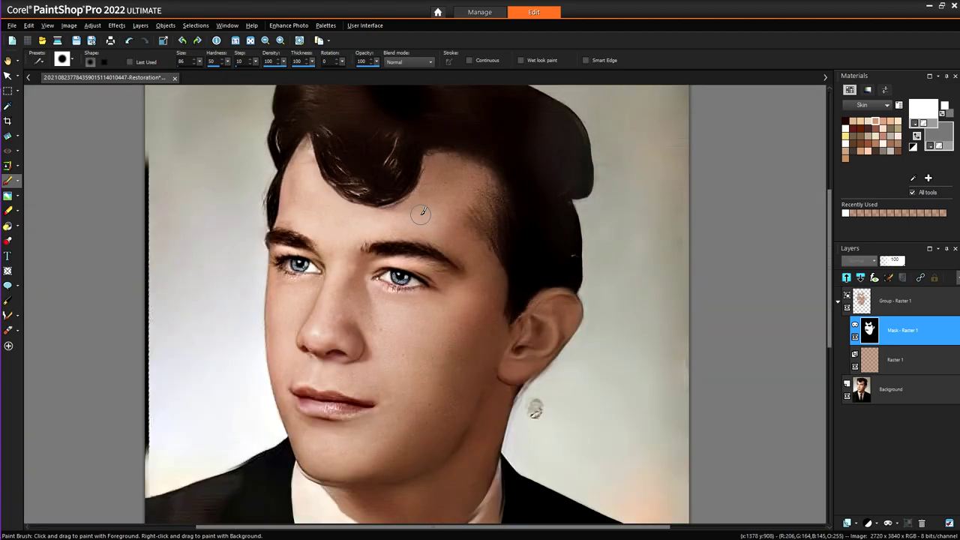
pyautogui.scroll(1, 422, 210)
pyautogui.scroll(2, 310, 167)
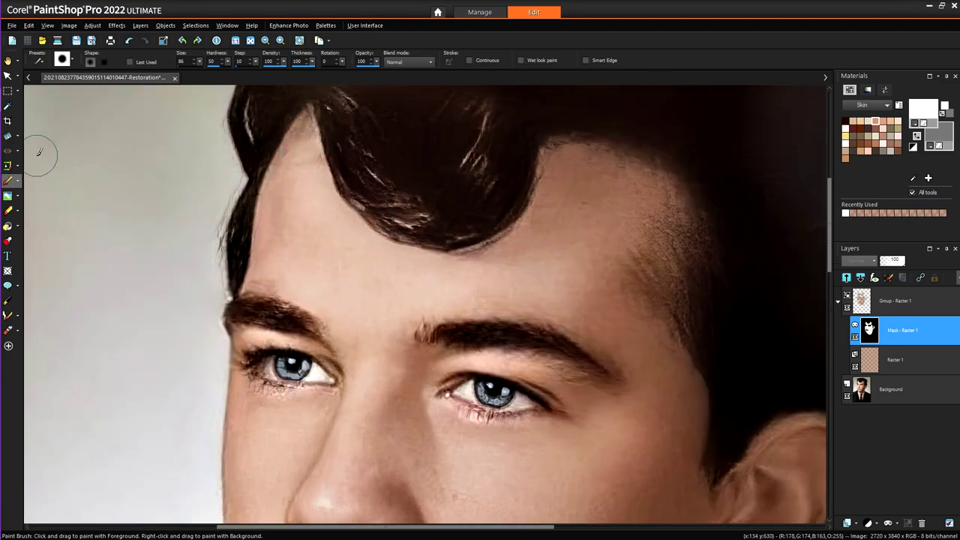
pyautogui.click(9, 197)
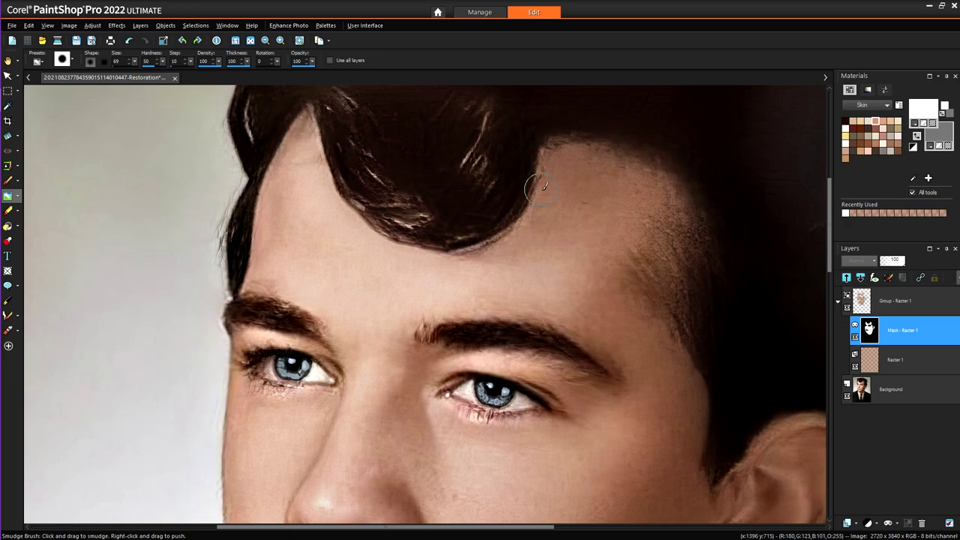
pyautogui.scroll(-5, 542, 188)
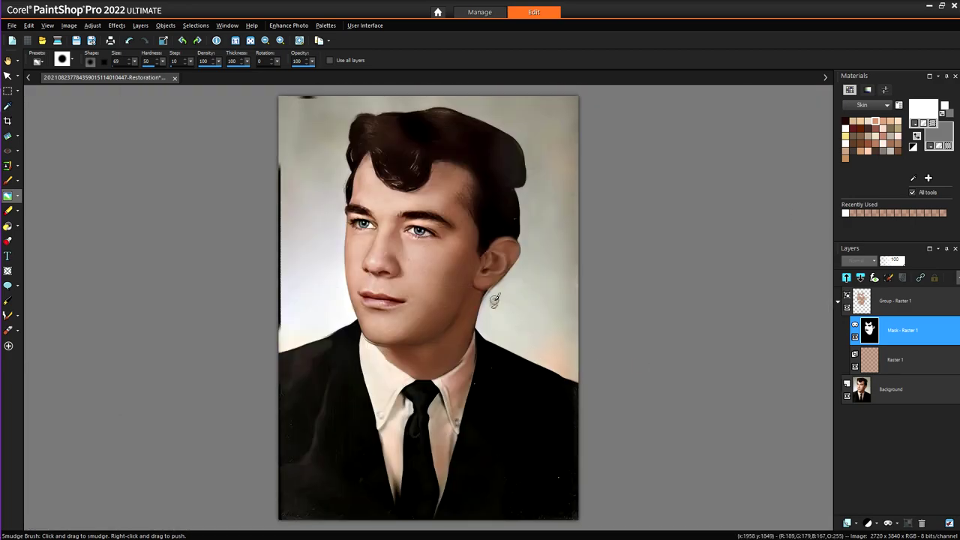
pyautogui.scroll(1, 494, 300)
pyautogui.scroll(1, 403, 324)
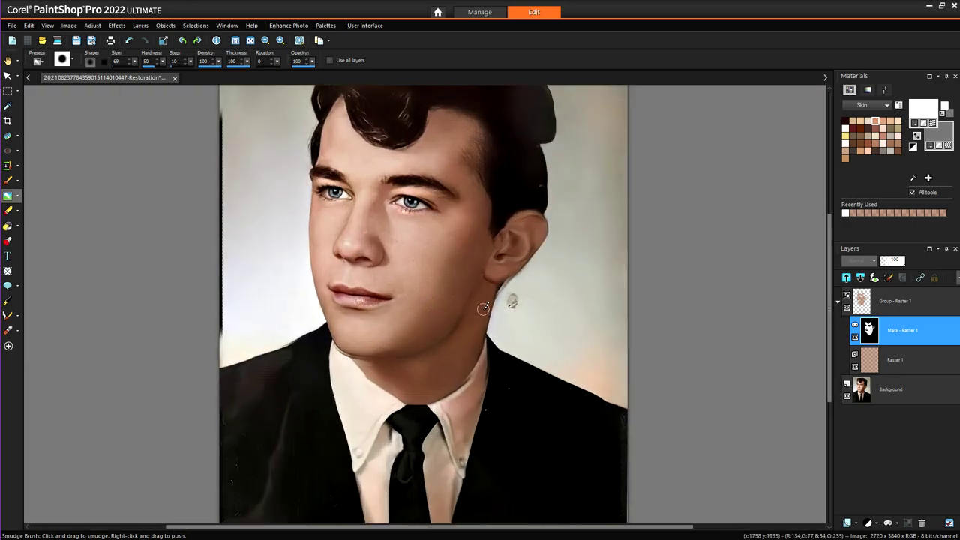
pyautogui.scroll(-1, 381, 264)
pyautogui.scroll(1, 423, 237)
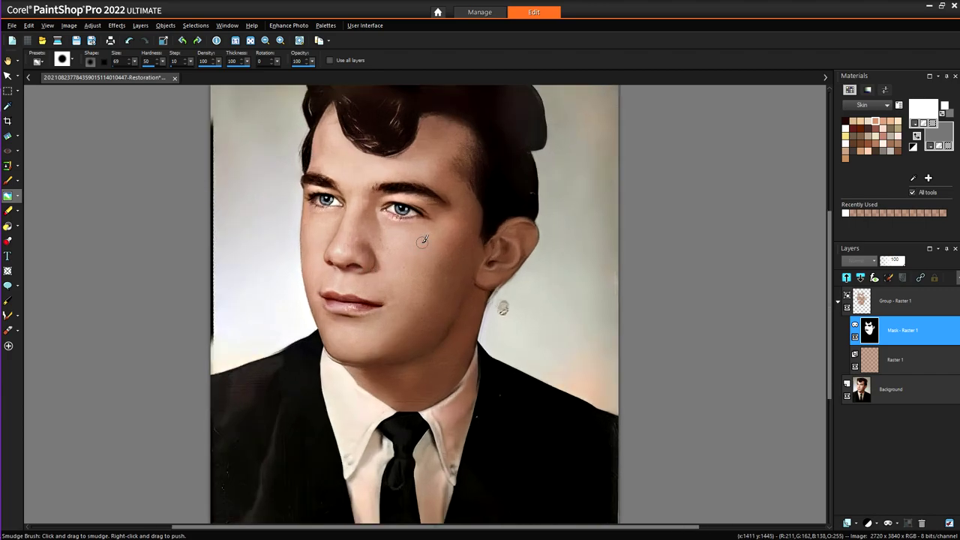
pyautogui.click(8, 60)
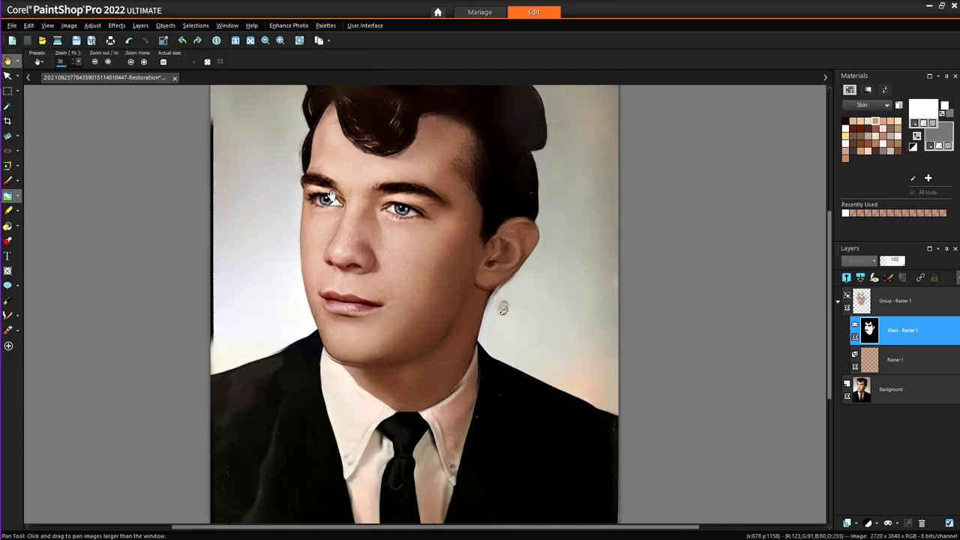
pyautogui.moveTo(356, 199); pyautogui.dragTo(356, 255)
pyautogui.scroll(1, 400, 312)
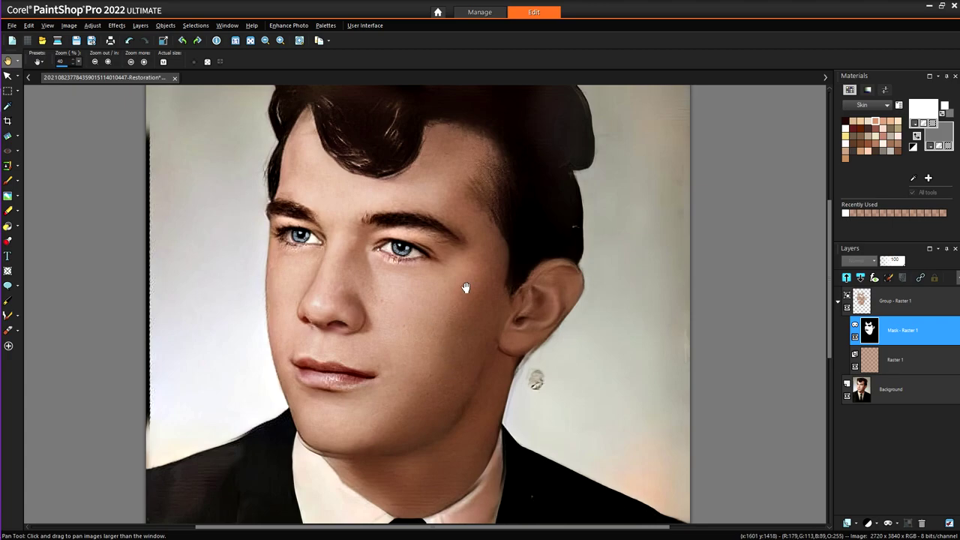
pyautogui.moveTo(466, 287); pyautogui.dragTo(545, 323)
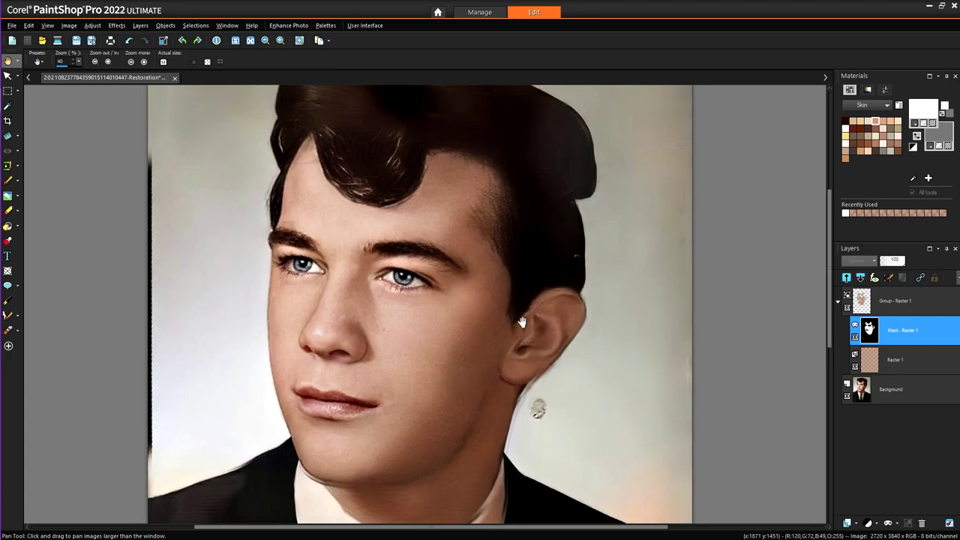
pyautogui.moveTo(522, 322); pyautogui.dragTo(538, 279)
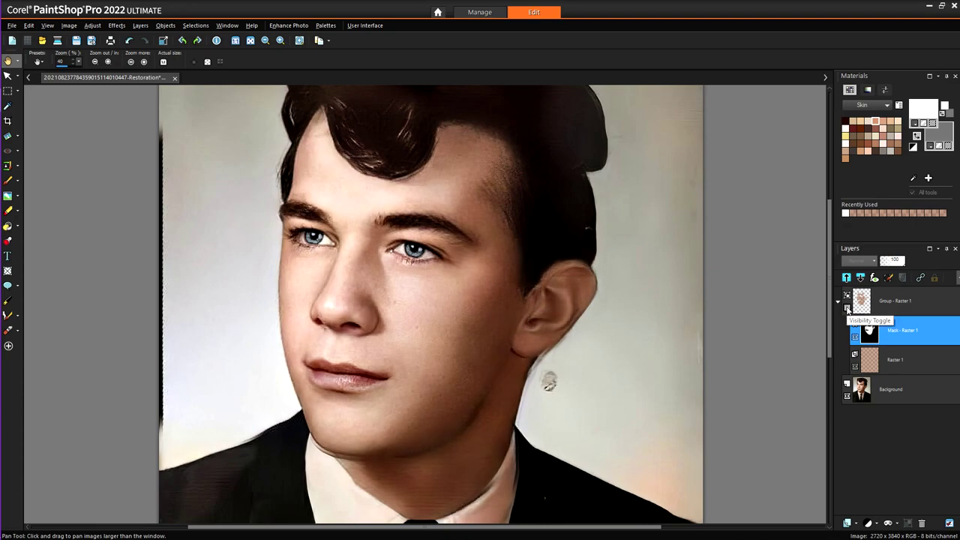
pyautogui.click(847, 309)
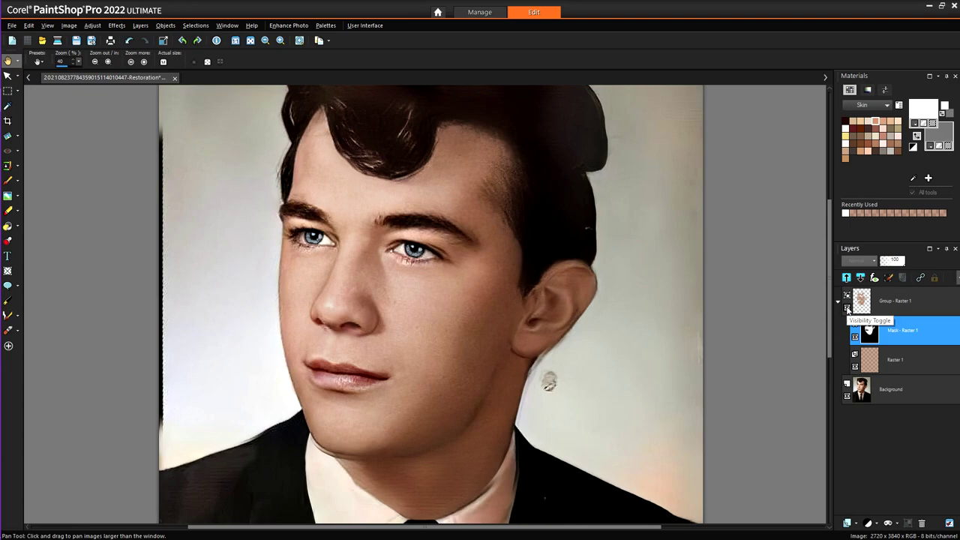
pyautogui.click(847, 309)
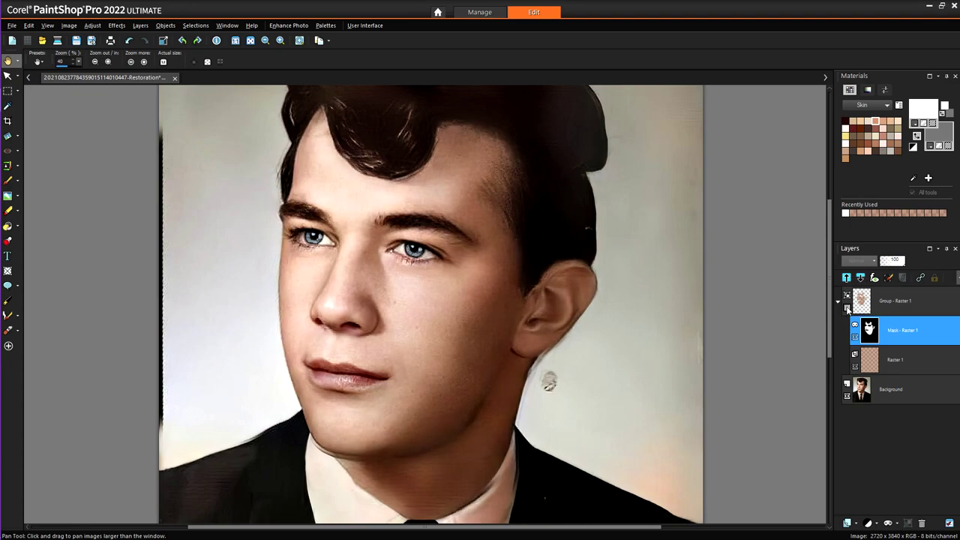
pyautogui.scroll(2, 459, 367)
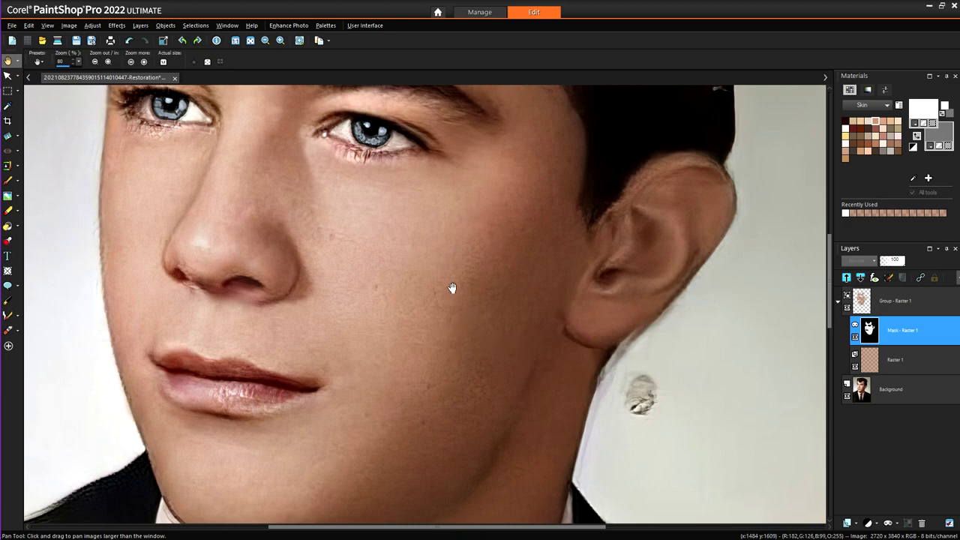
pyautogui.scroll(1, 452, 288)
pyautogui.scroll(-3, 466, 313)
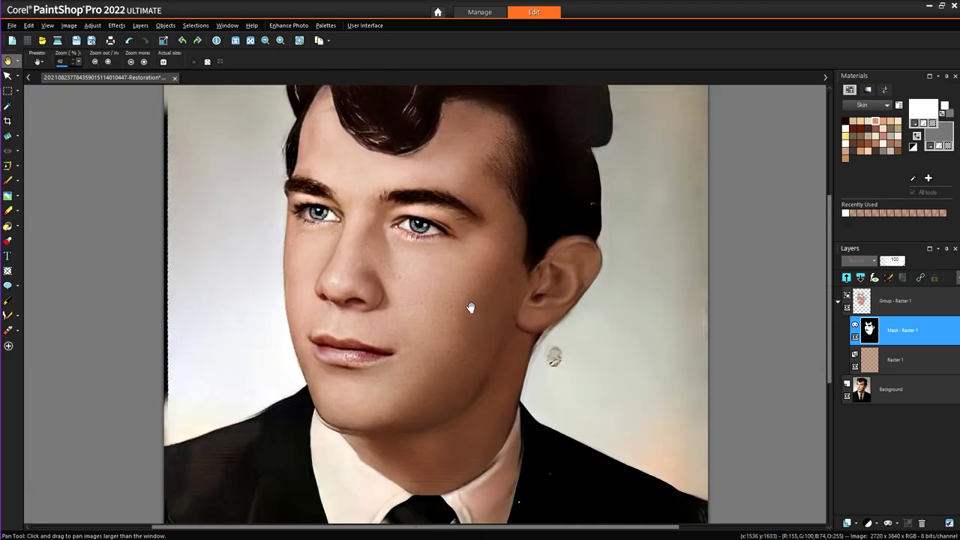
pyautogui.scroll(-1, 489, 345)
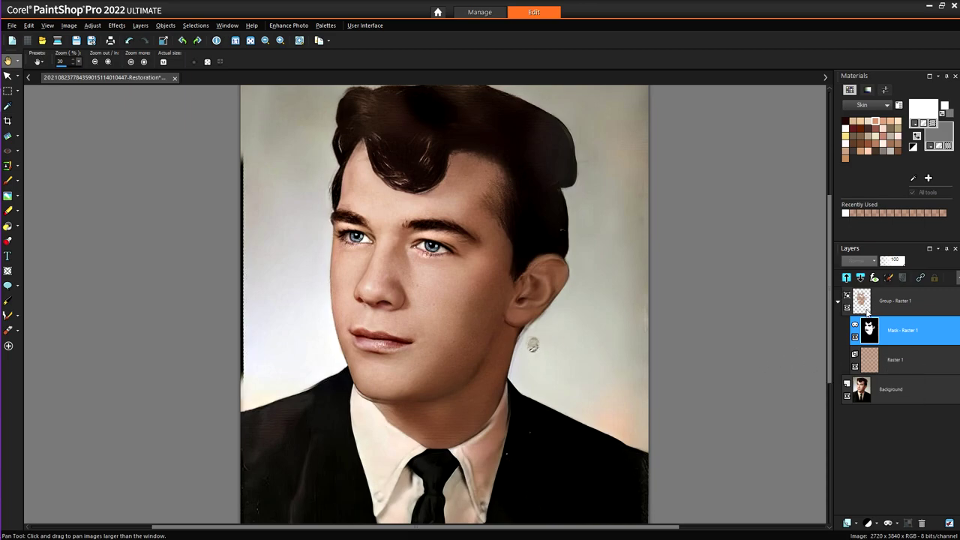
# Collapse the Group - Raster 1 group and add a new Raster 2 layer
pyautogui.click(846, 308)
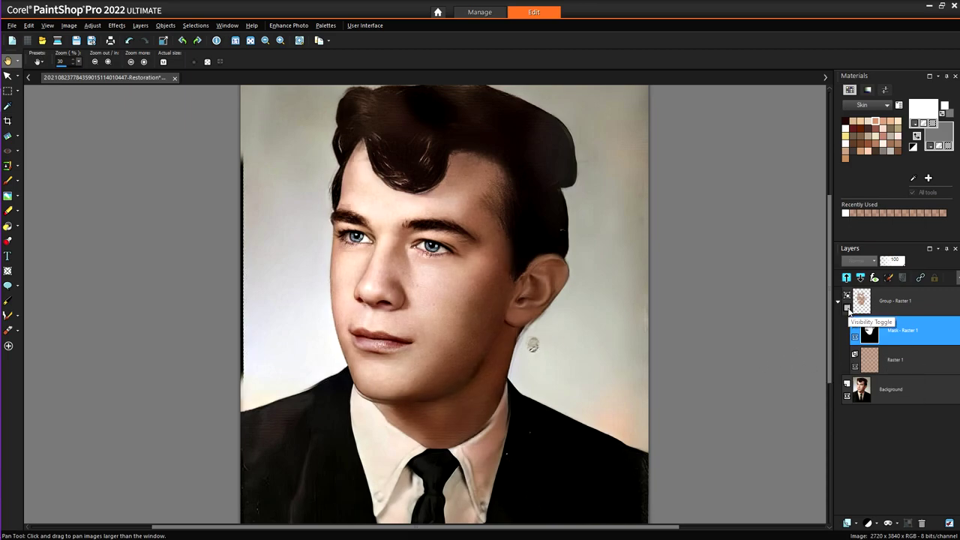
pyautogui.click(846, 308)
pyautogui.click(842, 304)
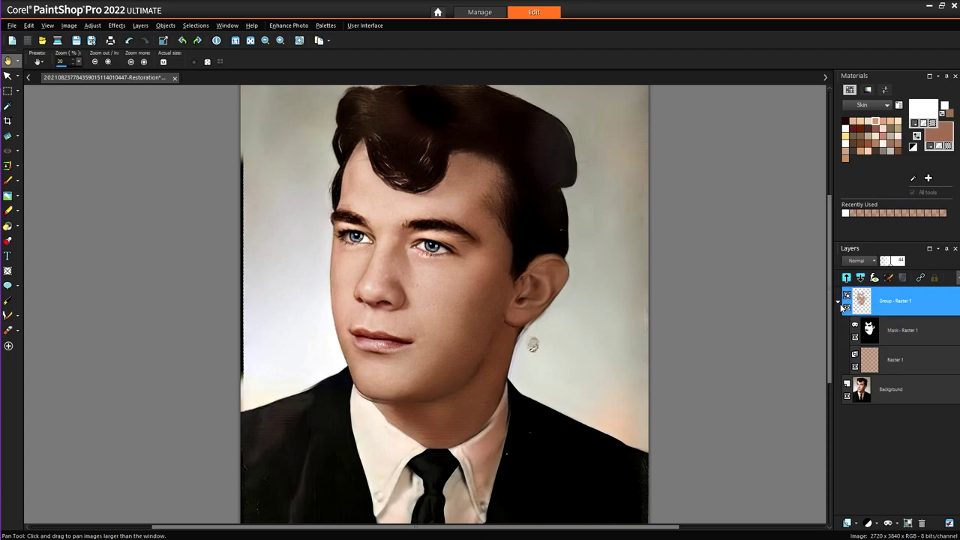
pyautogui.click(839, 303)
pyautogui.click(847, 523)
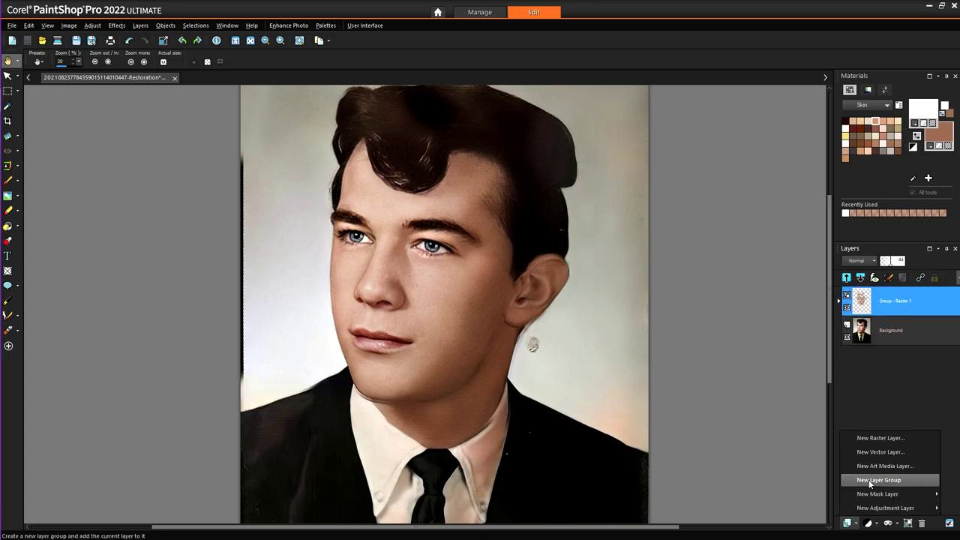
pyautogui.click(887, 437)
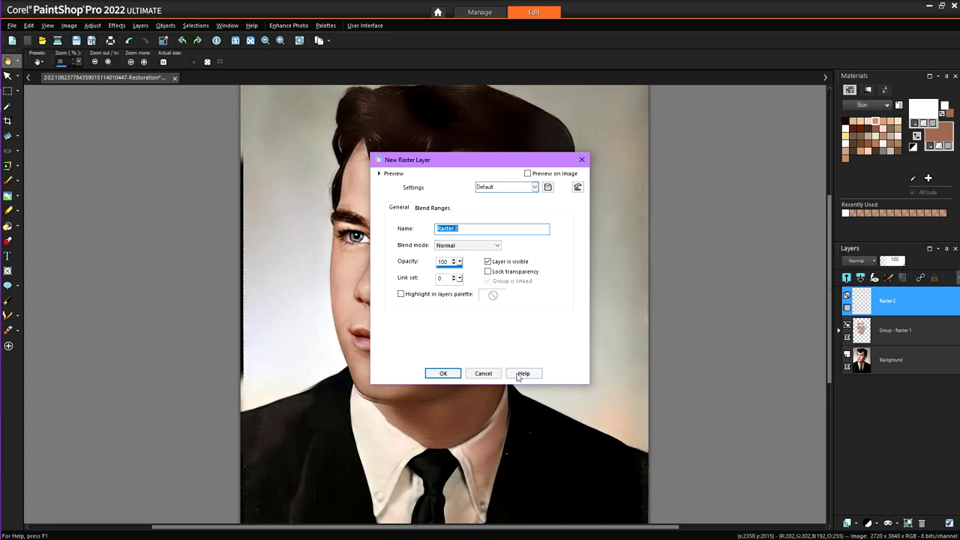
pyautogui.click(444, 374)
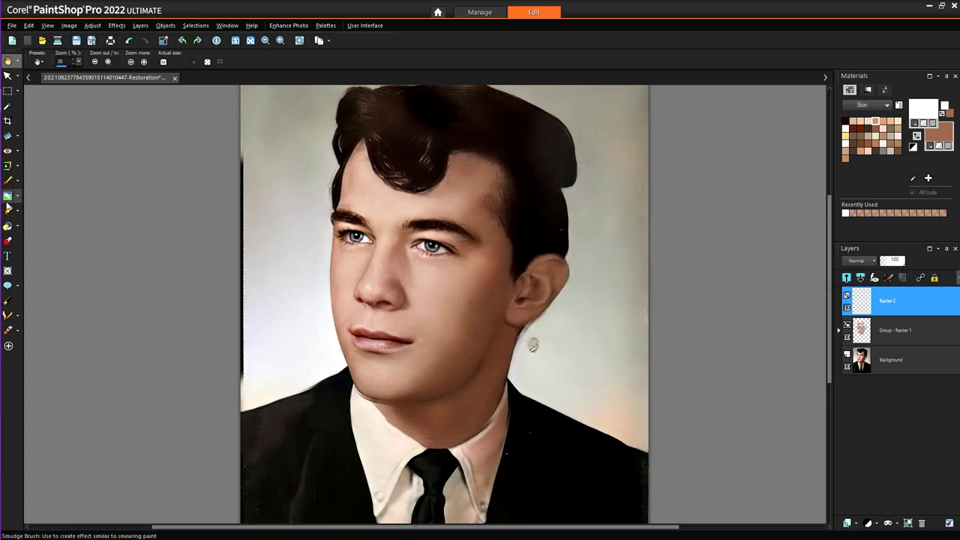
# Flood-fill Raster 2 with a darker skin-textured foreground material, then undo the fill
pyautogui.click(8, 226)
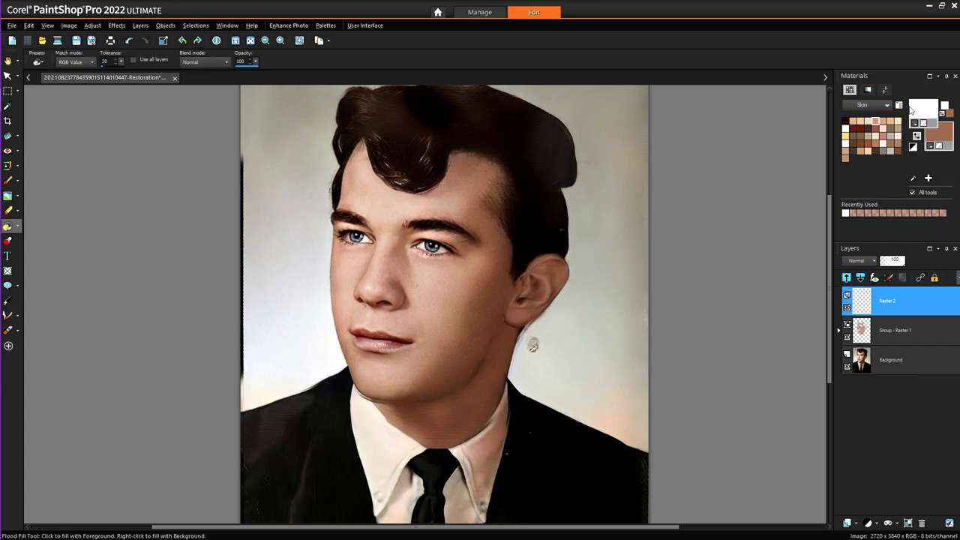
pyautogui.click(916, 137)
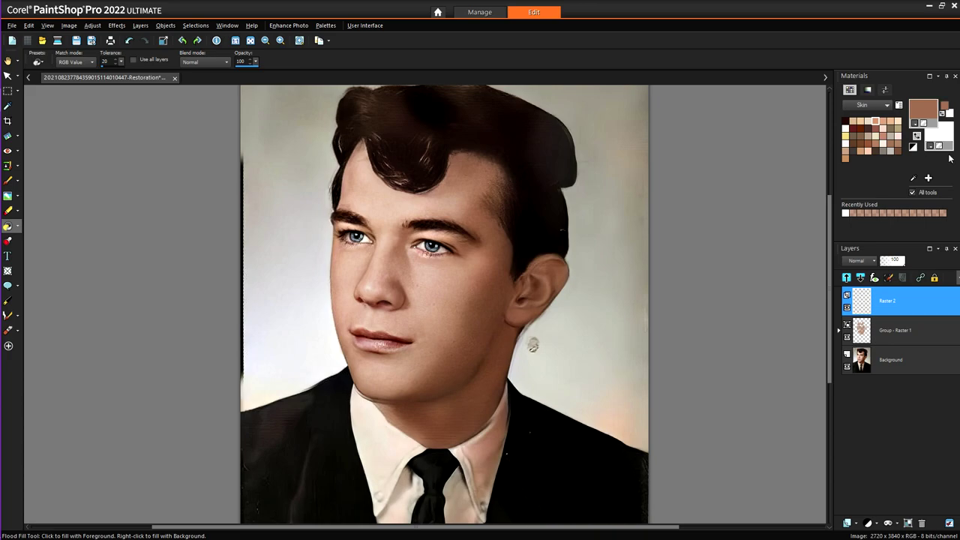
pyautogui.press('KP_Add')
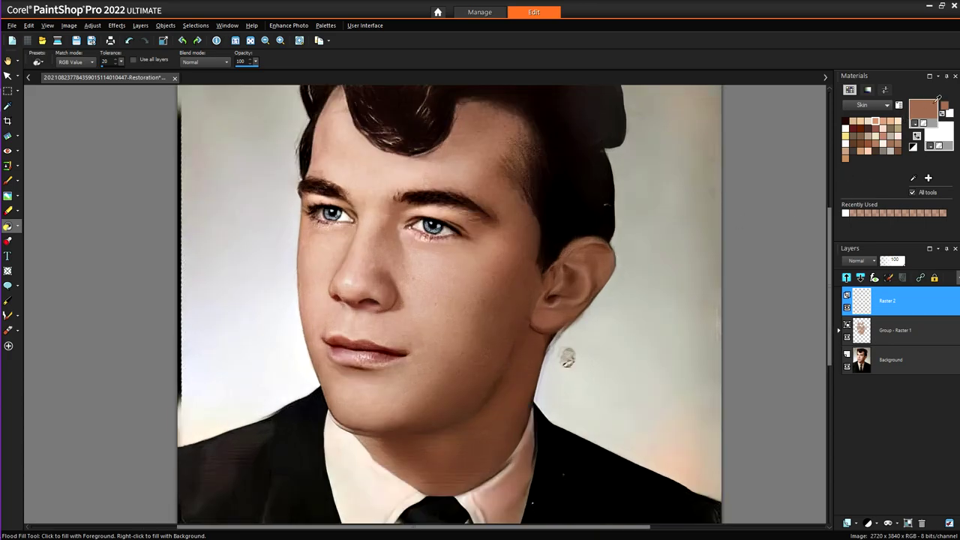
pyautogui.click(920, 107)
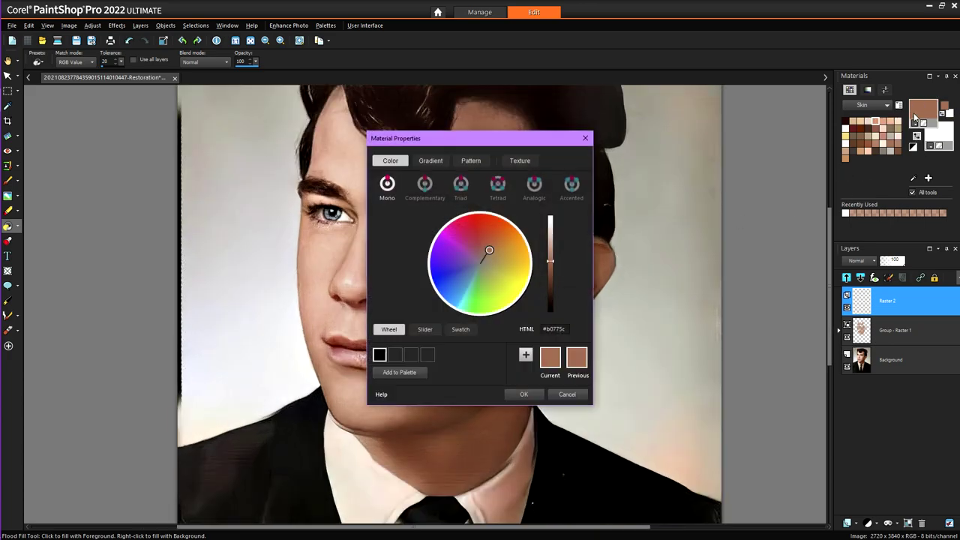
pyautogui.click(520, 161)
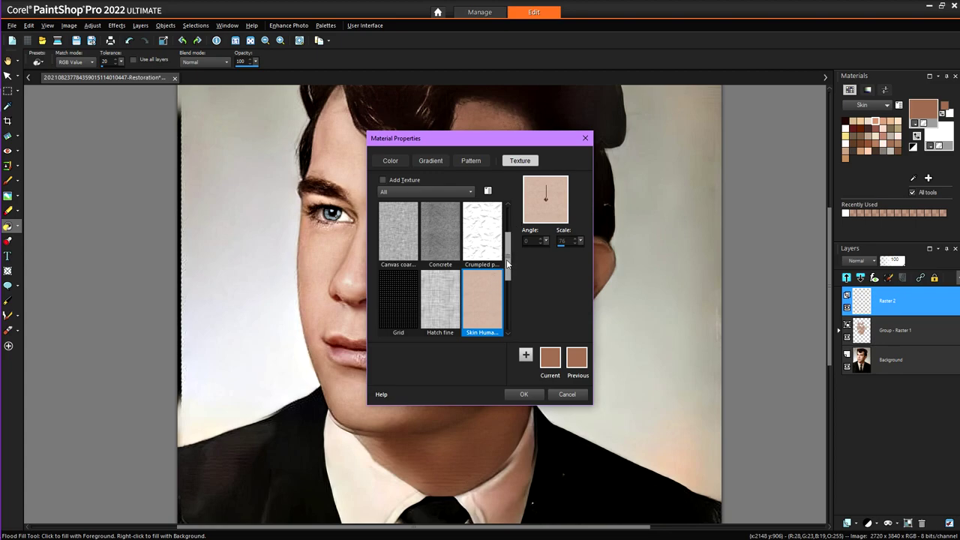
pyautogui.scroll(-1, 507, 287)
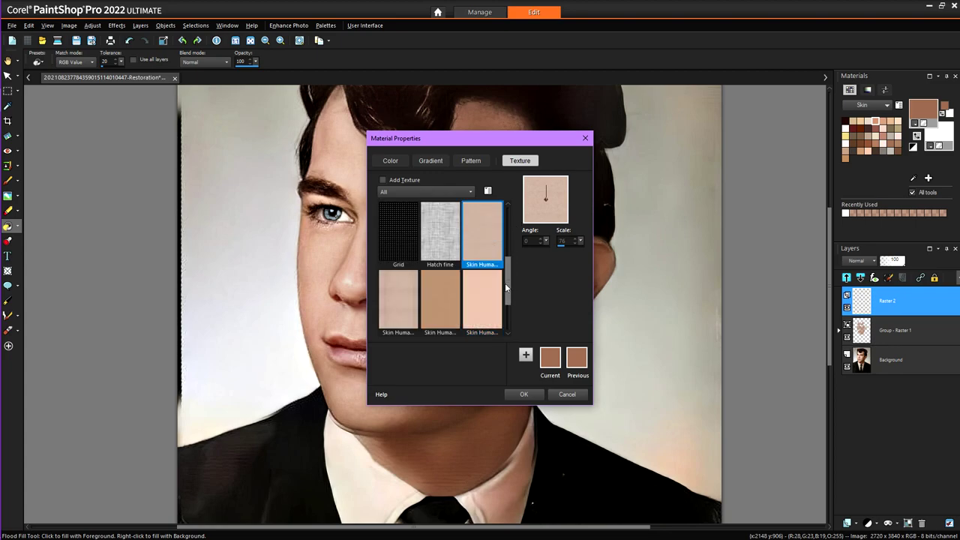
pyautogui.click(445, 303)
pyautogui.click(525, 395)
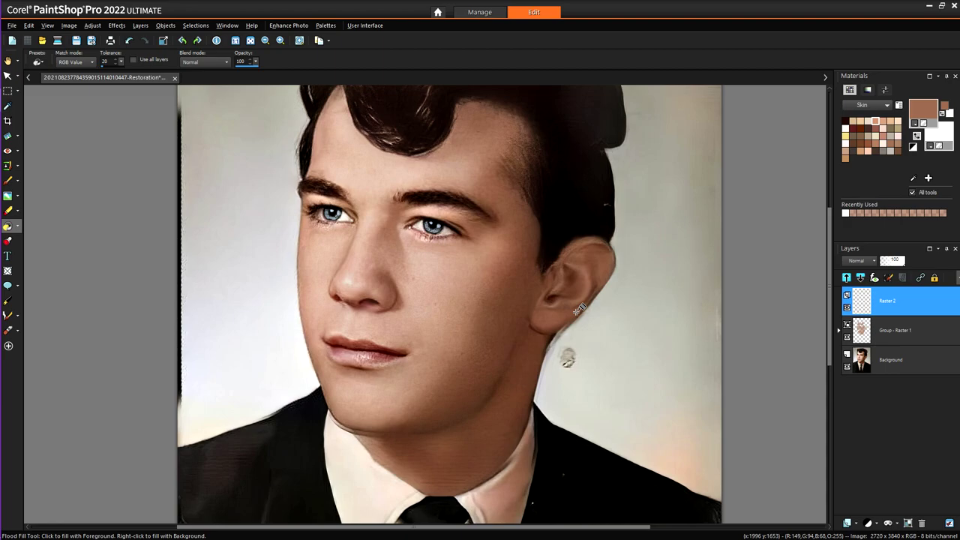
pyautogui.click(470, 271)
pyautogui.scroll(2, 433, 259)
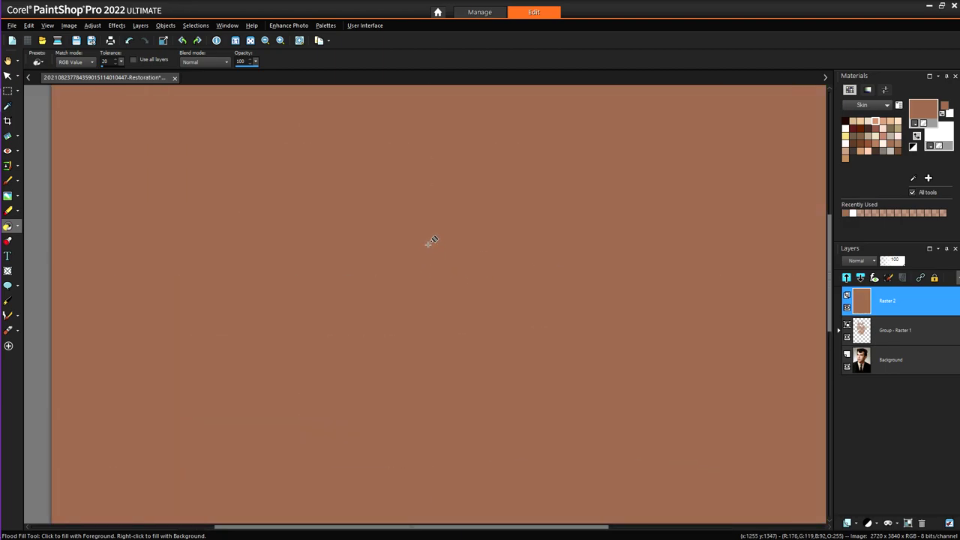
pyautogui.click(132, 42)
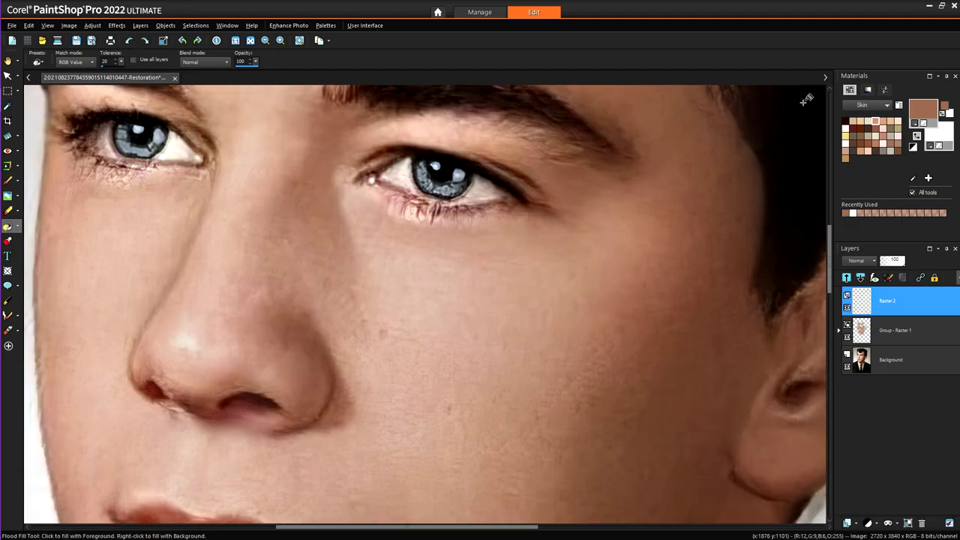
# Flood-fill Raster 2 with the skin texture pattern, then undo it
pyautogui.click(923, 123)
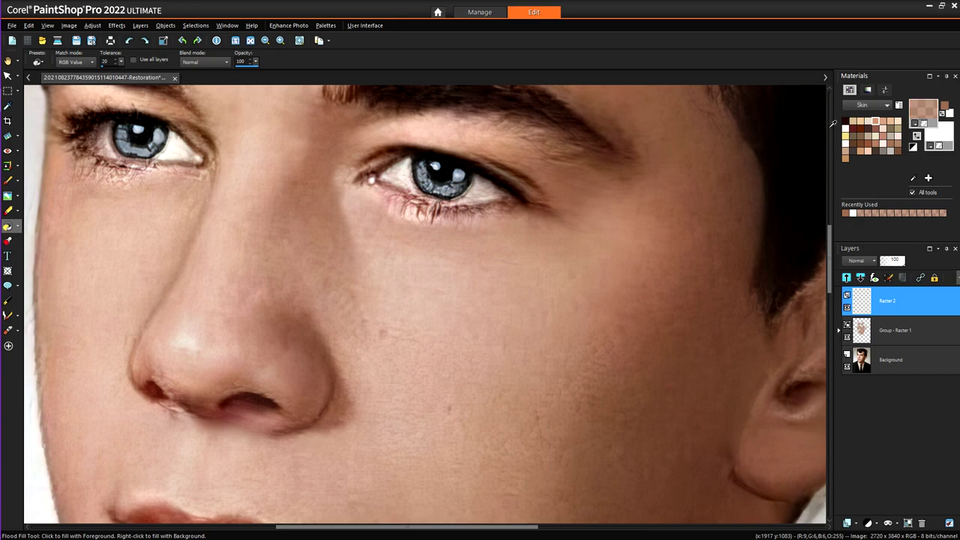
pyautogui.click(453, 288)
pyautogui.scroll(2, 443, 289)
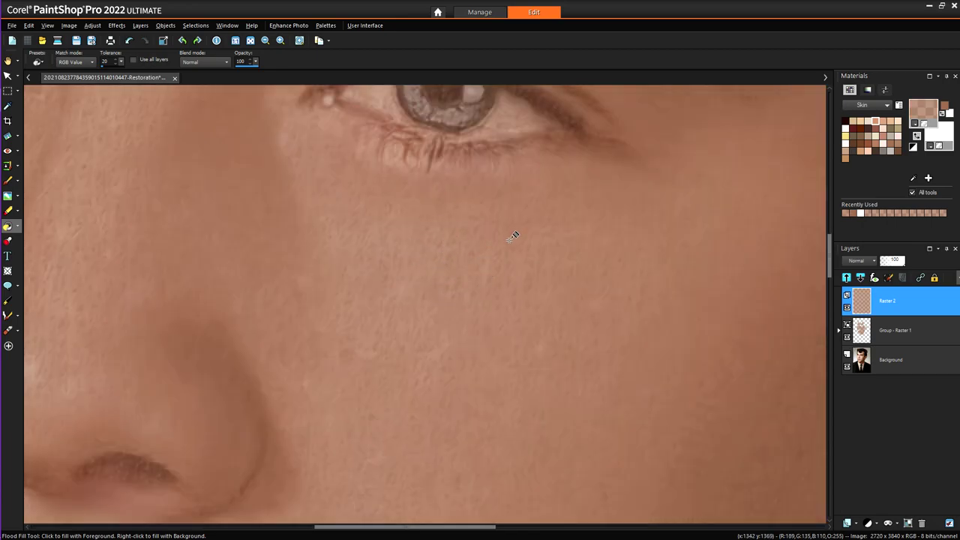
pyautogui.scroll(-4, 504, 238)
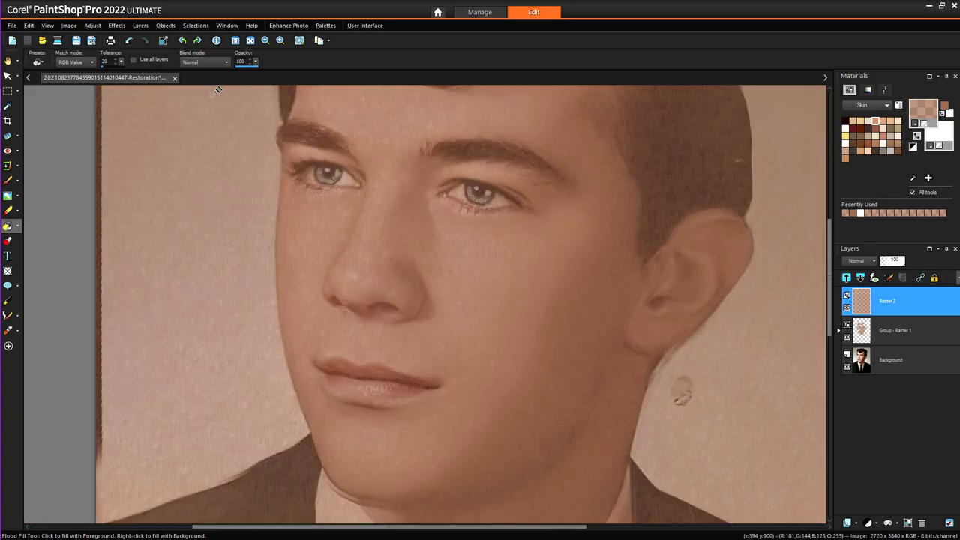
pyautogui.click(133, 41)
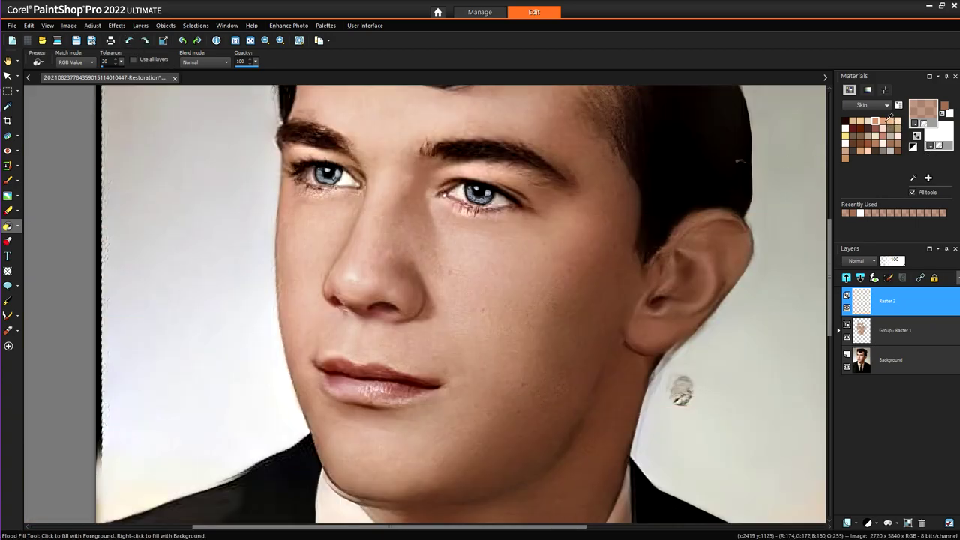
# Sample a lighter skin tone from the cheek and refill Raster 2 with the skin texture
pyautogui.keyDown('ctrl'); pyautogui.click(497, 260); pyautogui.keyUp('ctrl')
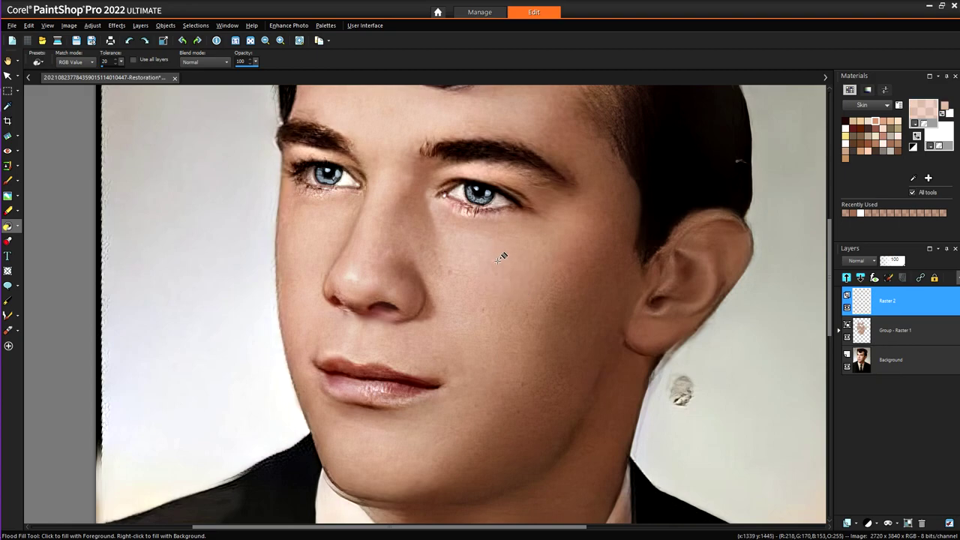
pyautogui.click(481, 259)
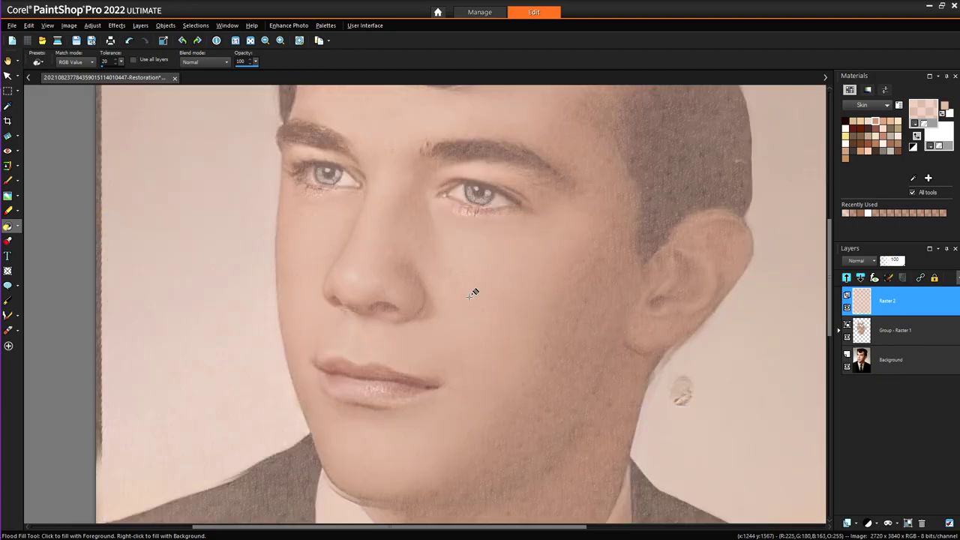
pyautogui.scroll(3, 472, 267)
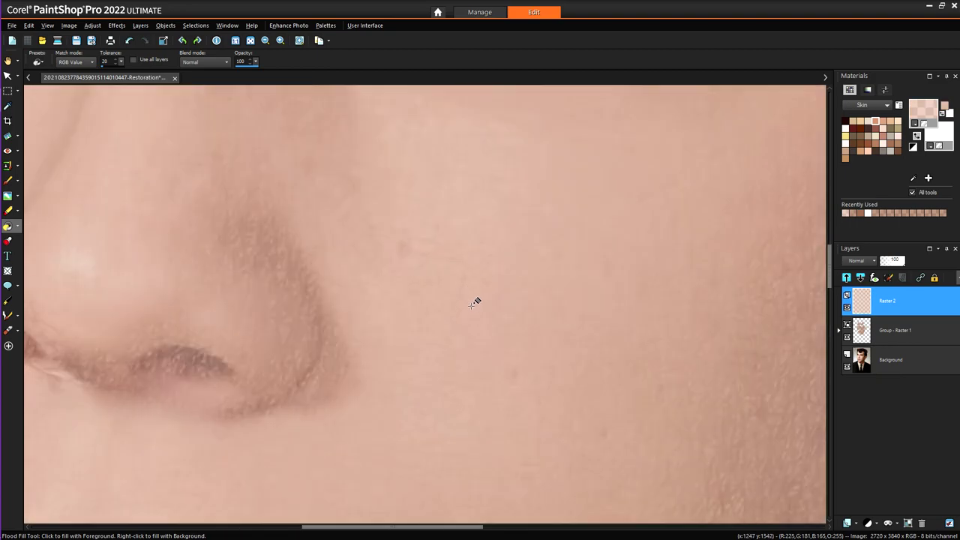
pyautogui.scroll(-3, 484, 265)
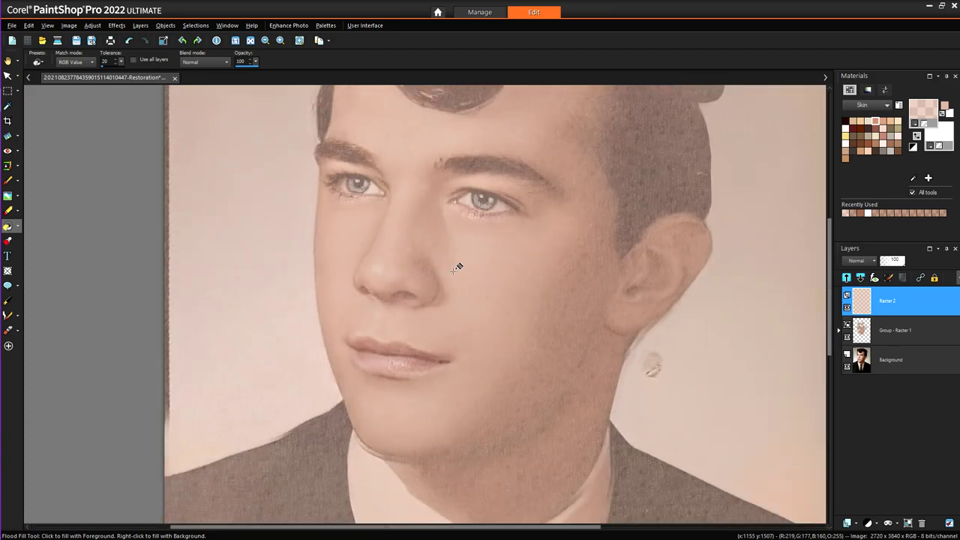
pyautogui.click(128, 40)
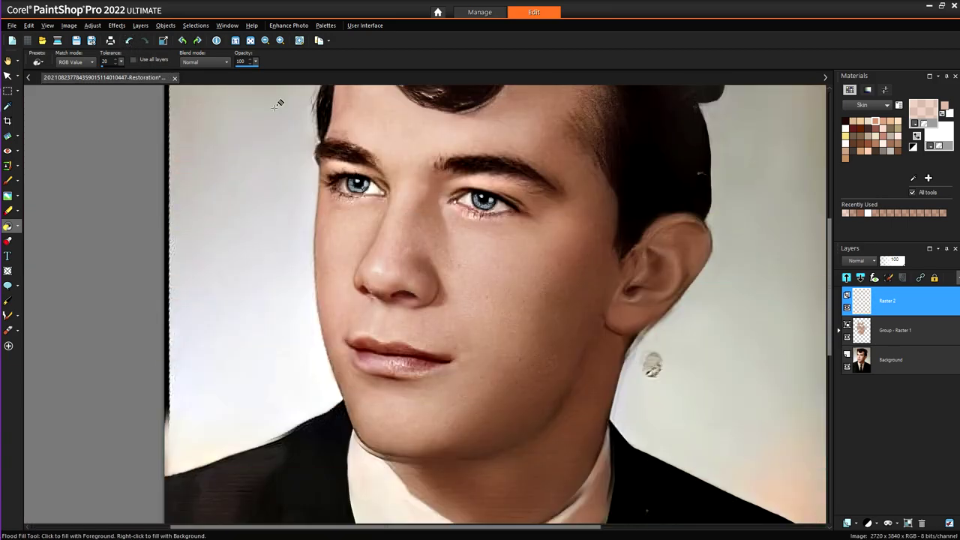
pyautogui.click(450, 251)
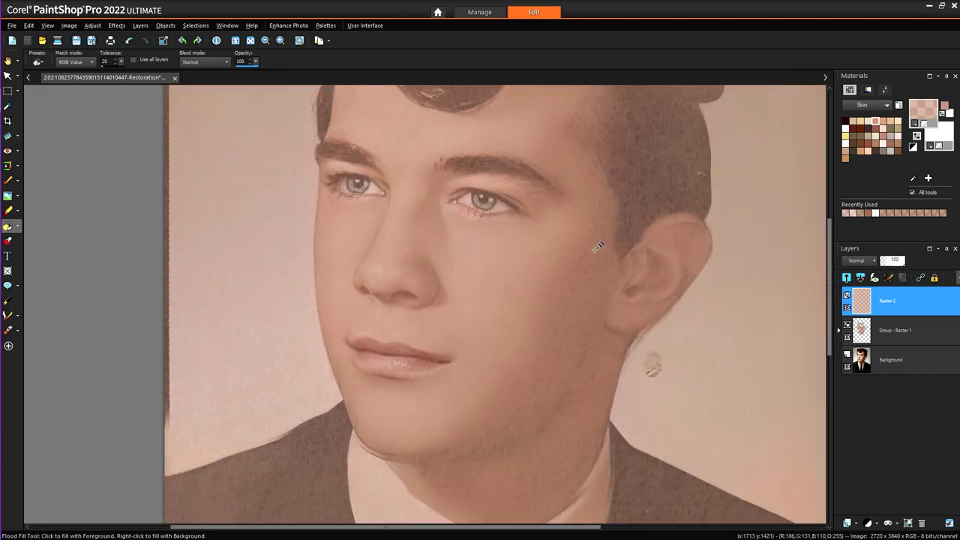
pyautogui.scroll(1, 468, 298)
pyautogui.scroll(1, 514, 278)
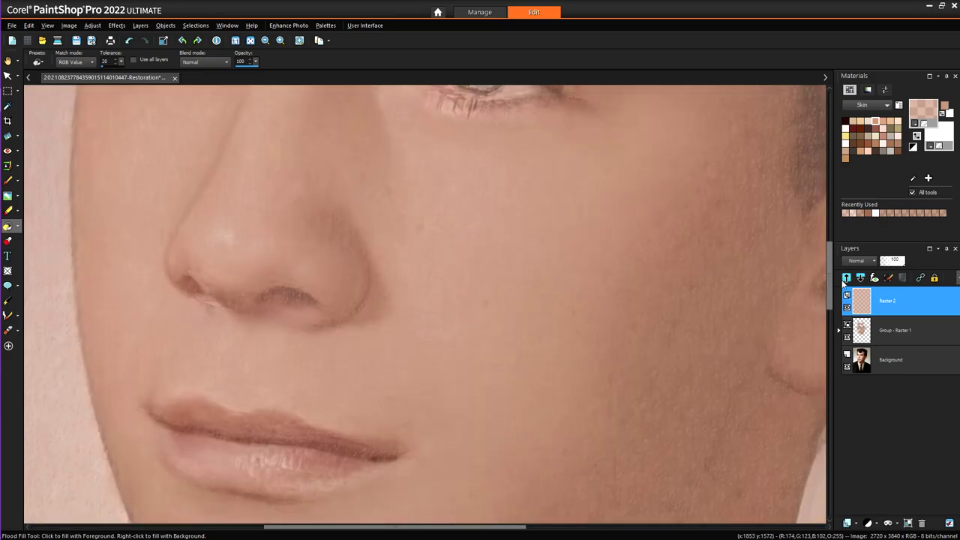
# Add a Hide All mask to Raster 2, then brush white over the cheek left of the nose
pyautogui.moveTo(863, 307)
pyautogui.click(891, 523)
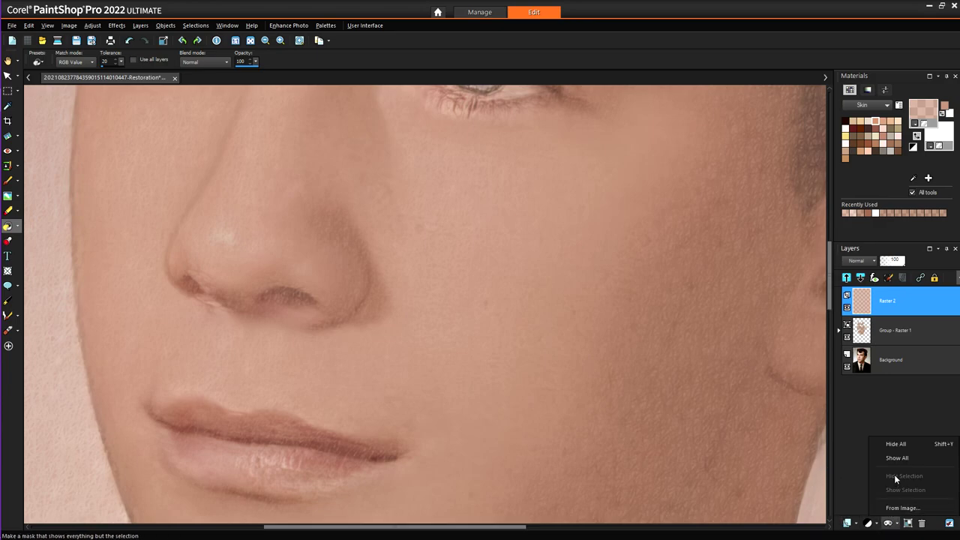
pyautogui.click(899, 444)
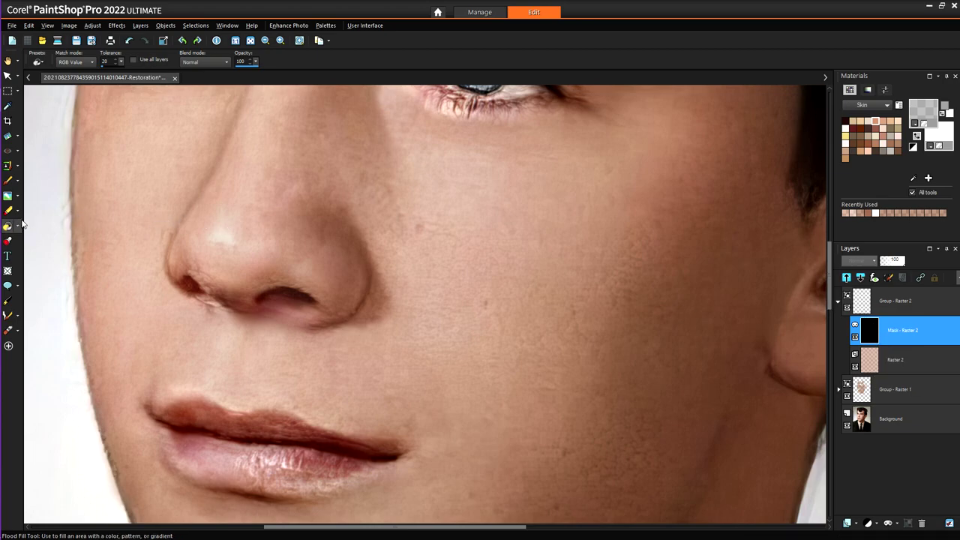
pyautogui.click(8, 195)
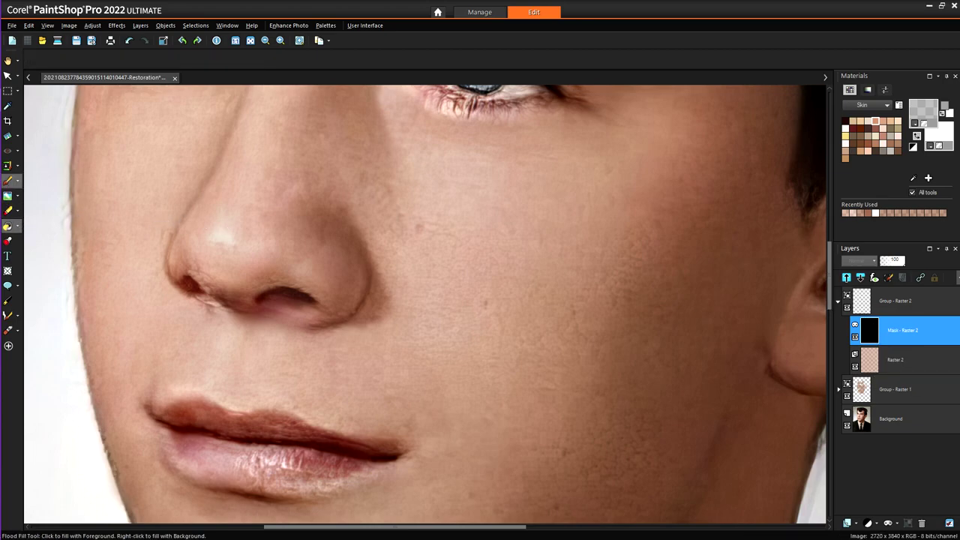
pyautogui.press('b')
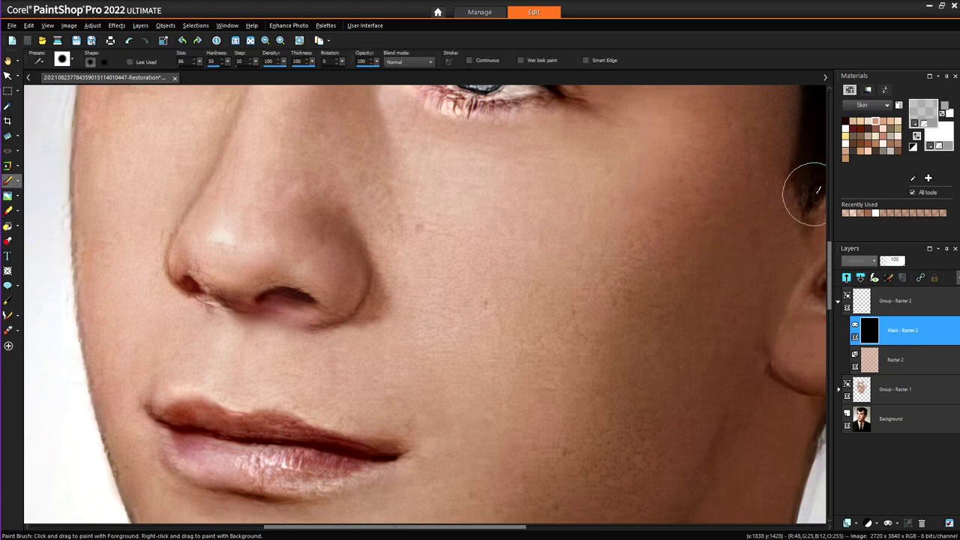
pyautogui.click(924, 125)
pyautogui.click(918, 136)
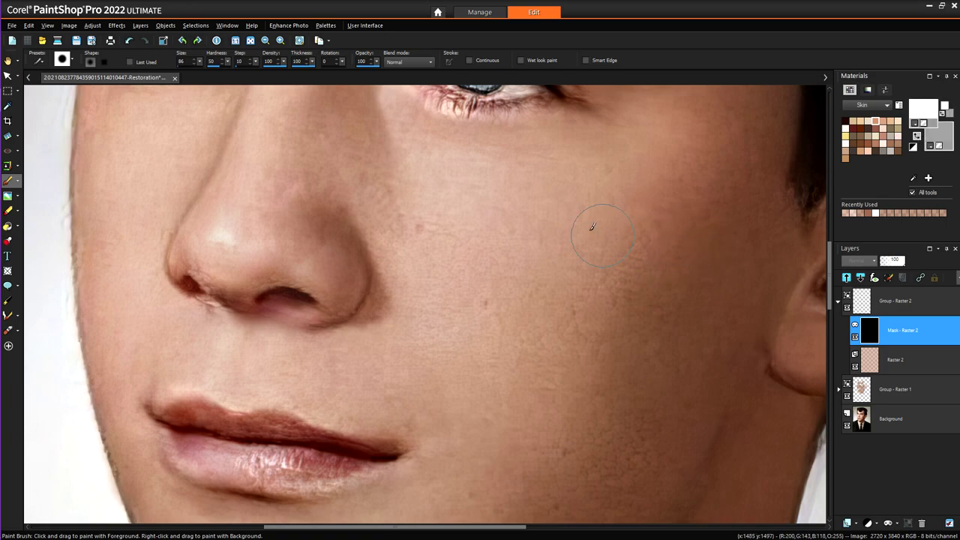
pyautogui.scroll(-3, 701, 263)
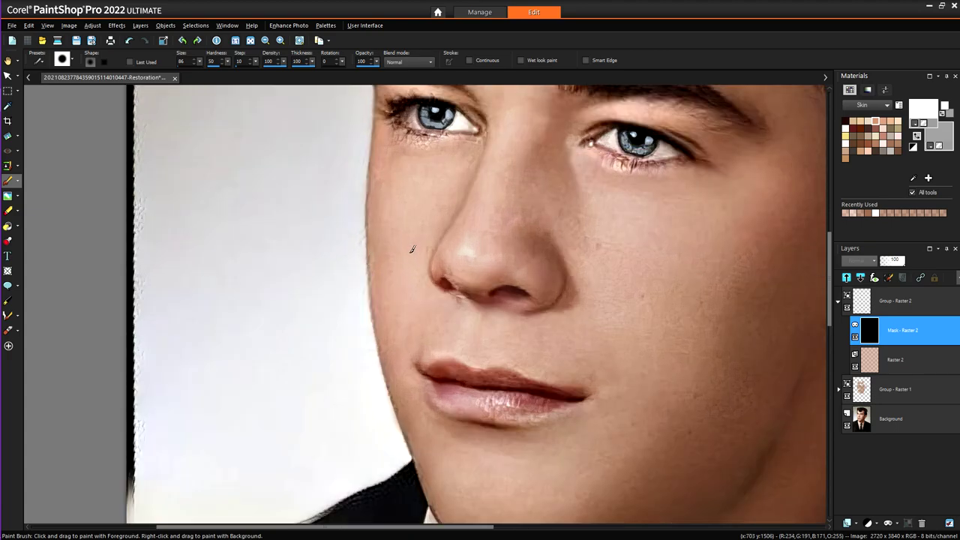
pyautogui.scroll(2, 412, 249)
pyautogui.moveTo(397, 195)
pyautogui.mouseDown()
pyautogui.moveTo(392, 142)
pyautogui.moveTo(397, 252)
pyautogui.moveTo(473, 134)
pyautogui.moveTo(406, 140)
pyautogui.moveTo(423, 167)
pyautogui.moveTo(410, 235)
pyautogui.moveTo(431, 212)
pyautogui.moveTo(404, 333)
pyautogui.moveTo(389, 270)
pyautogui.moveTo(397, 322)
pyautogui.moveTo(405, 321)
pyautogui.moveTo(379, 329)
pyautogui.mouseUp()
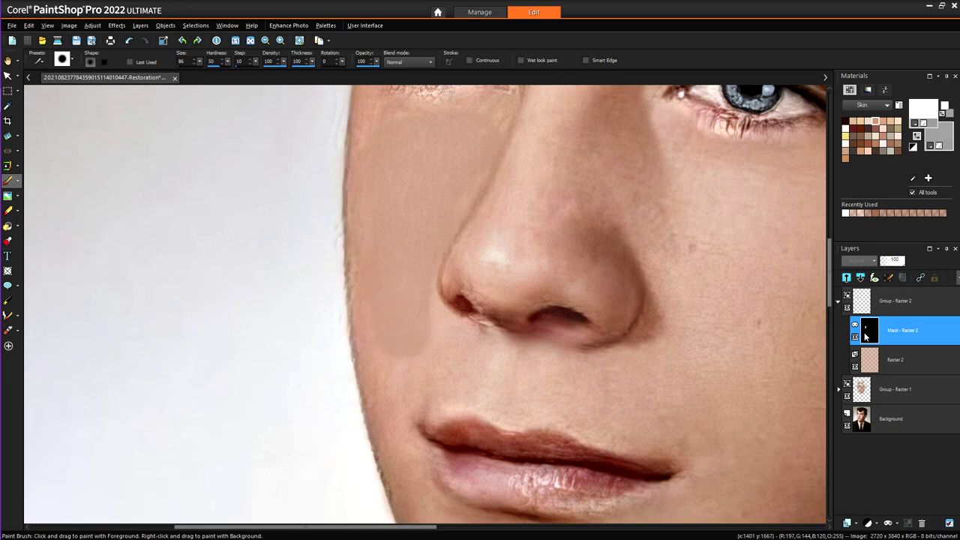
# Give Group - Raster 2 the Lighten blend mode at 48 opacity
pyautogui.doubleClick(868, 303)
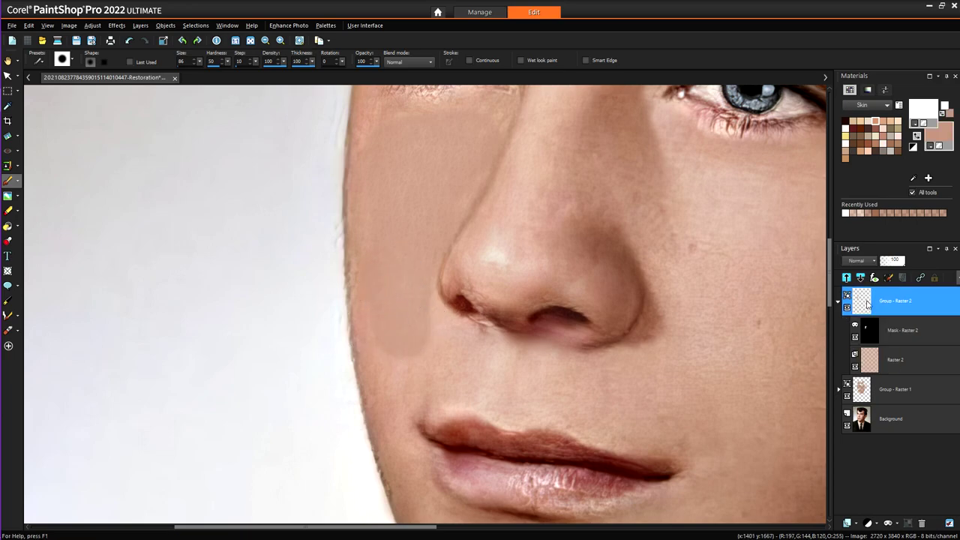
pyautogui.click(687, 323)
pyautogui.scroll(-1, 687, 322)
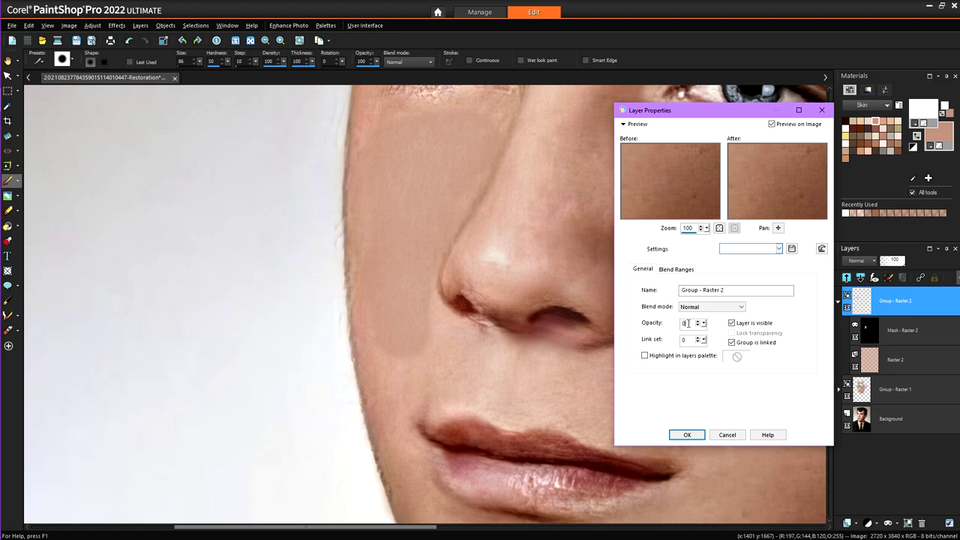
pyautogui.write('48')
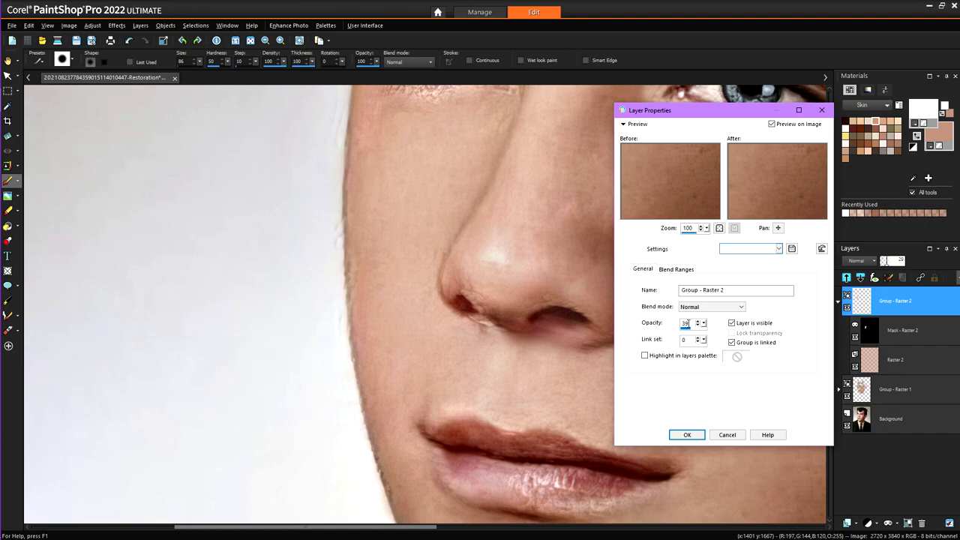
pyautogui.click(718, 310)
pyautogui.click(702, 330)
pyautogui.click(688, 438)
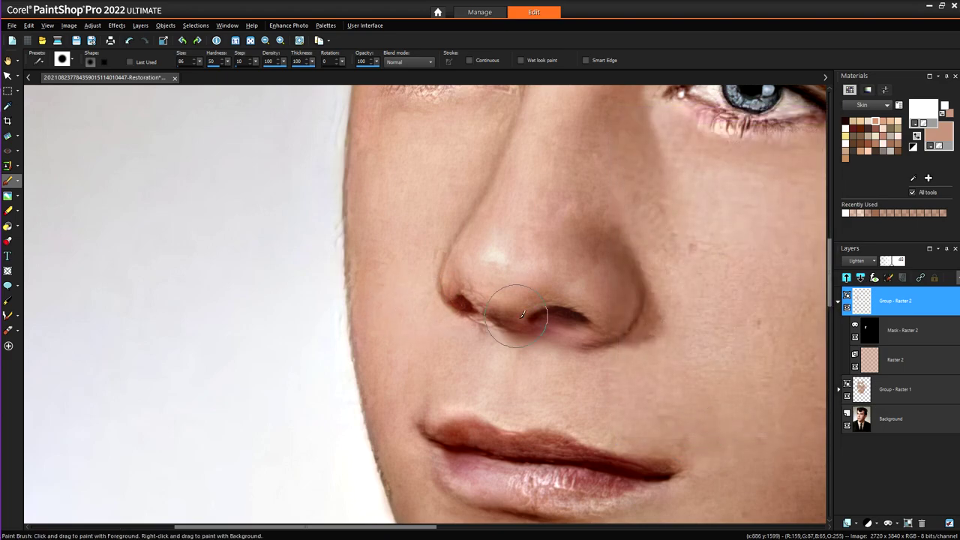
# On Mask - Raster 2, paint white over the upper forehead below the hairline
pyautogui.click(872, 331)
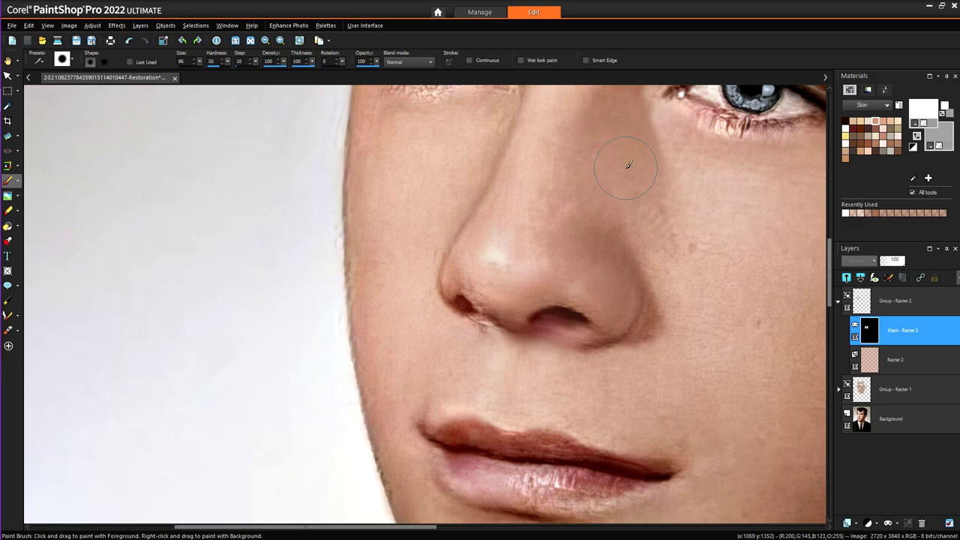
pyautogui.scroll(-3, 615, 197)
pyautogui.scroll(-2, 615, 197)
pyautogui.scroll(2, 615, 153)
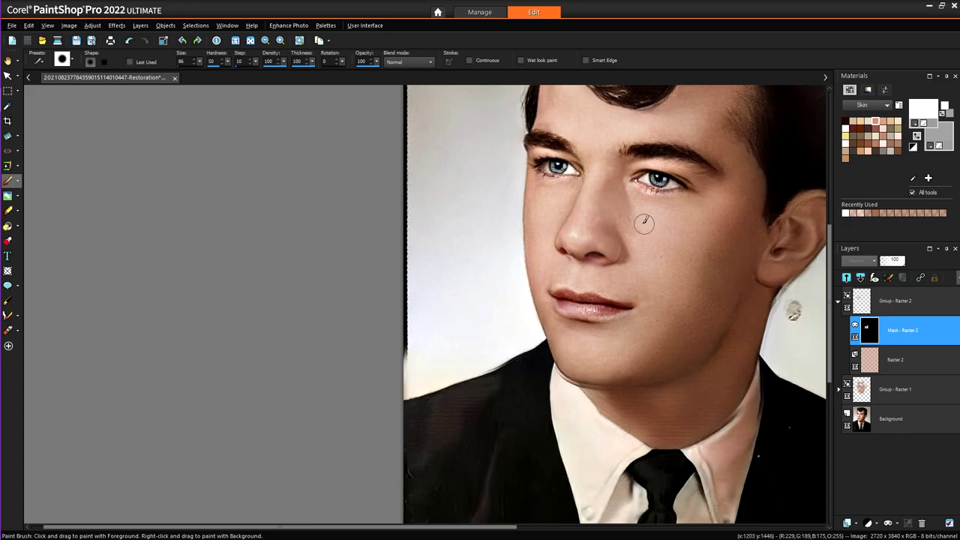
pyautogui.scroll(1, 644, 222)
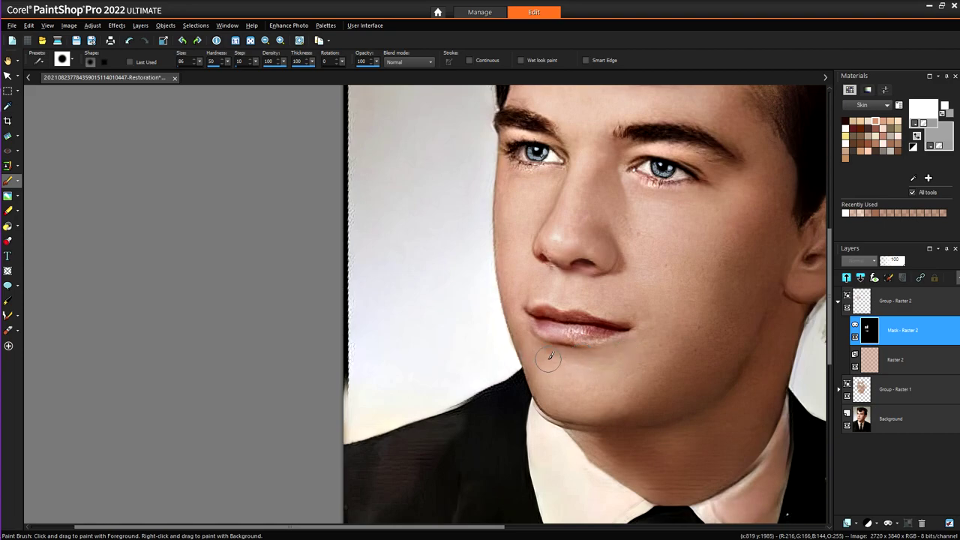
pyautogui.scroll(-2, 693, 253)
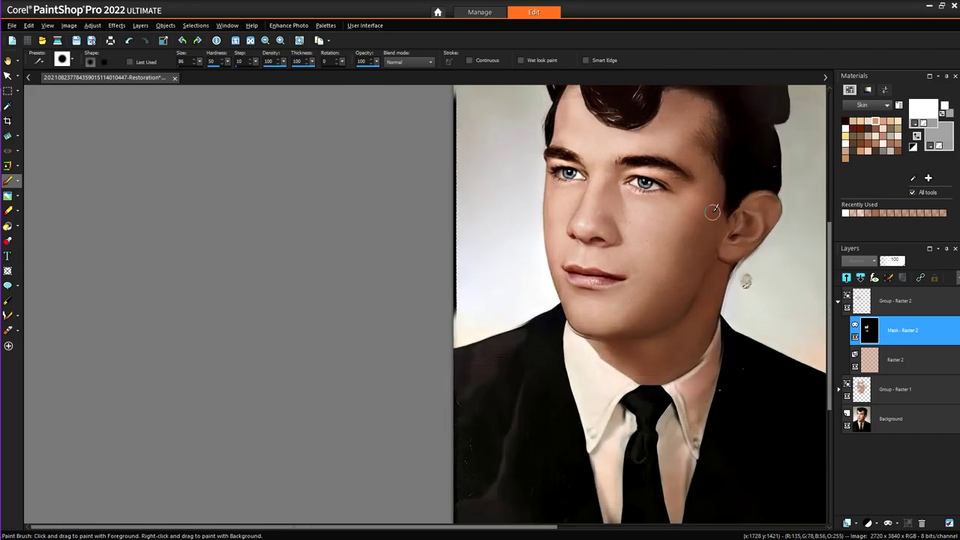
pyautogui.scroll(1, 724, 160)
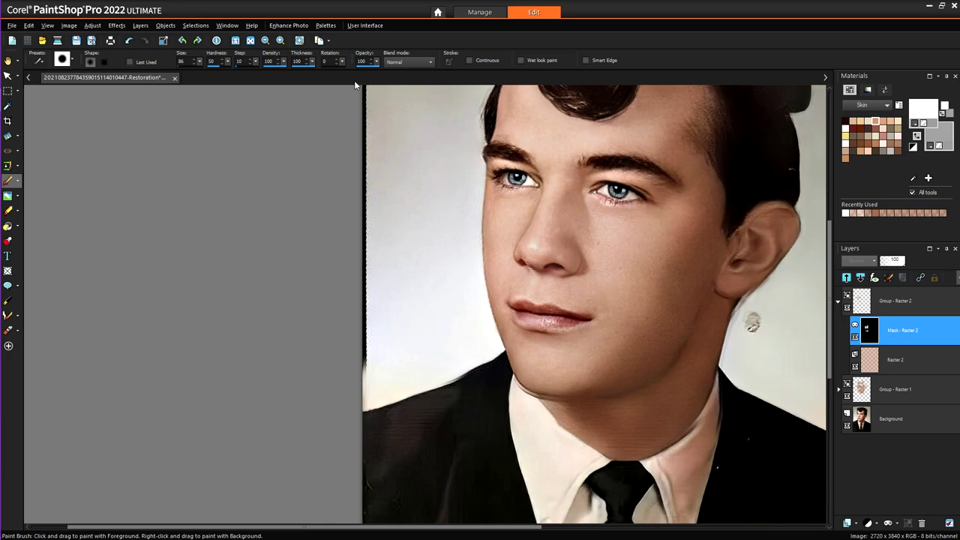
pyautogui.scroll(-3, 557, 152)
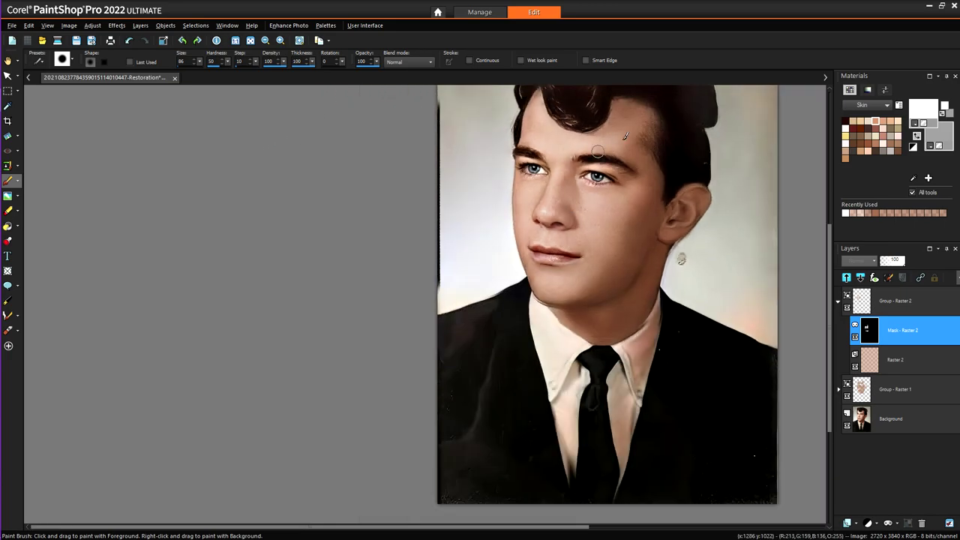
pyautogui.scroll(1, 386, 161)
pyautogui.scroll(2, 381, 168)
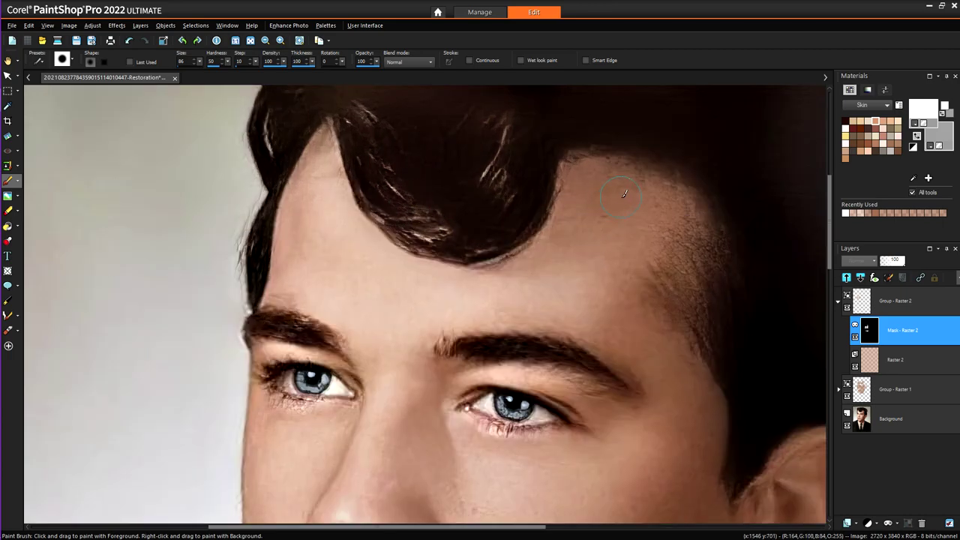
pyautogui.moveTo(624, 194)
pyautogui.mouseDown()
pyautogui.moveTo(564, 260)
pyautogui.moveTo(510, 275)
pyautogui.moveTo(547, 250)
pyautogui.moveTo(587, 175)
pyautogui.moveTo(664, 212)
pyautogui.moveTo(608, 224)
pyautogui.mouseUp()
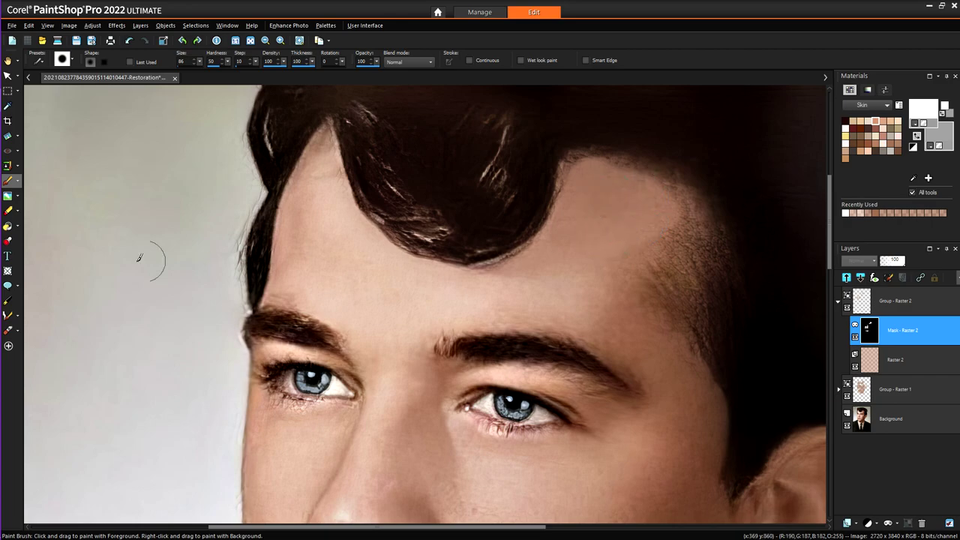
# Smudge the skin on the right temple and beside the inner corner of the right eye
pyautogui.click(8, 198)
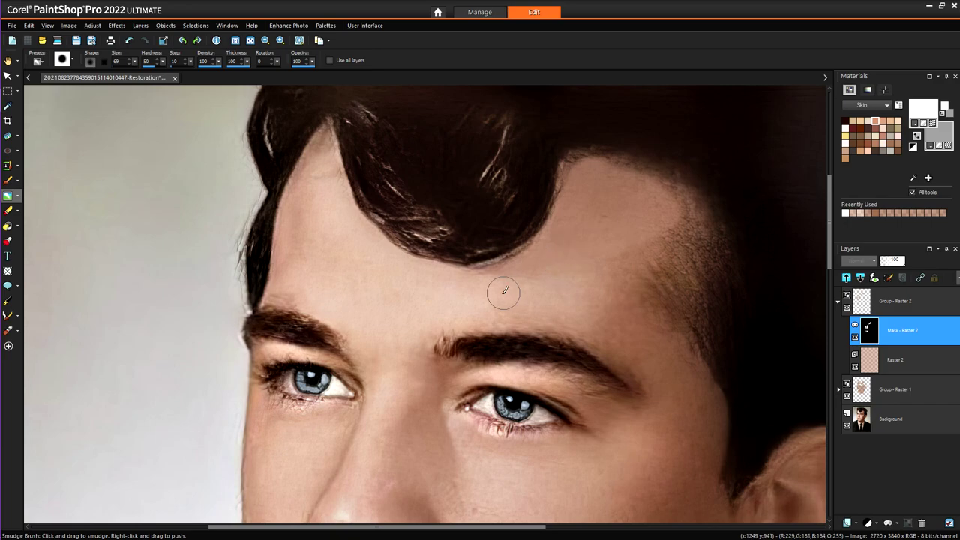
pyautogui.moveTo(617, 225); pyautogui.dragTo(648, 243)
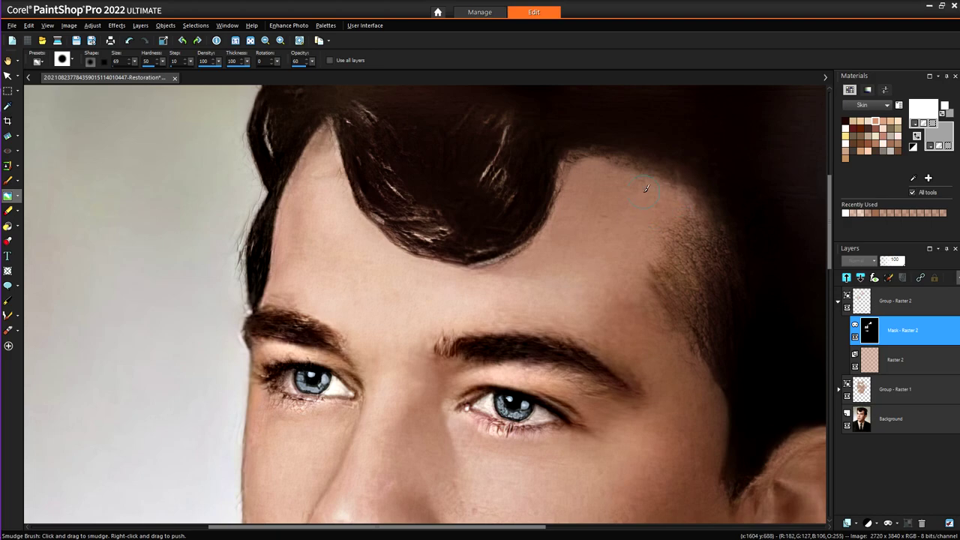
pyautogui.scroll(1, 667, 251)
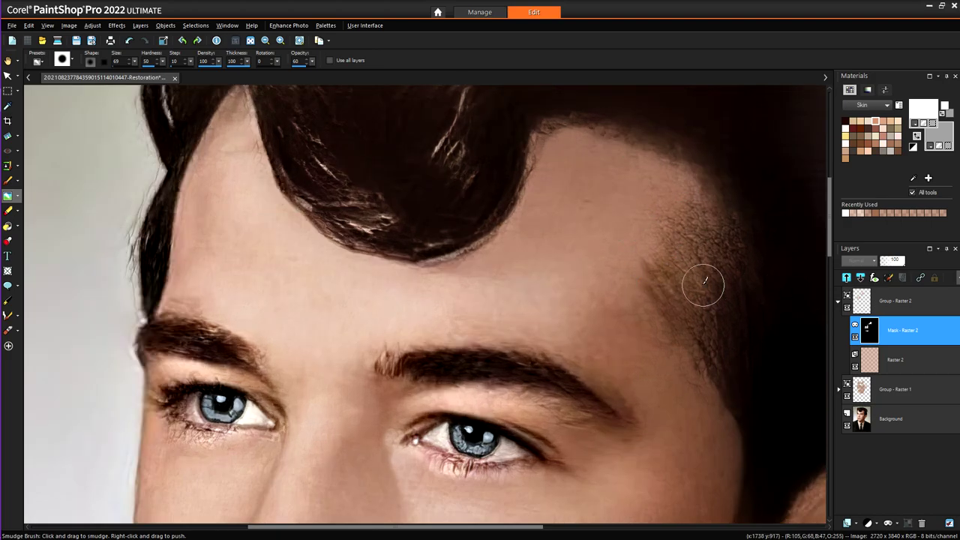
pyautogui.scroll(-3, 662, 255)
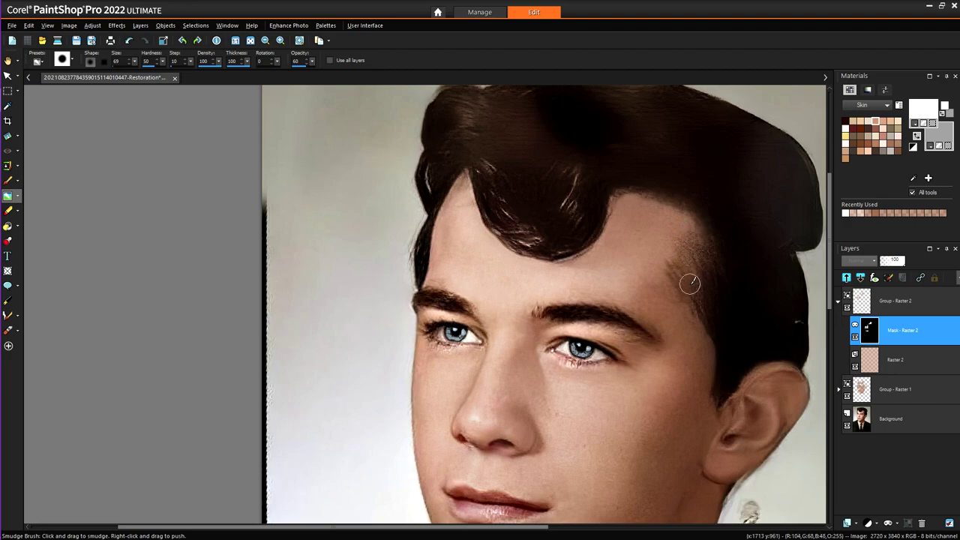
pyautogui.scroll(-2, 688, 281)
pyautogui.scroll(4, 593, 383)
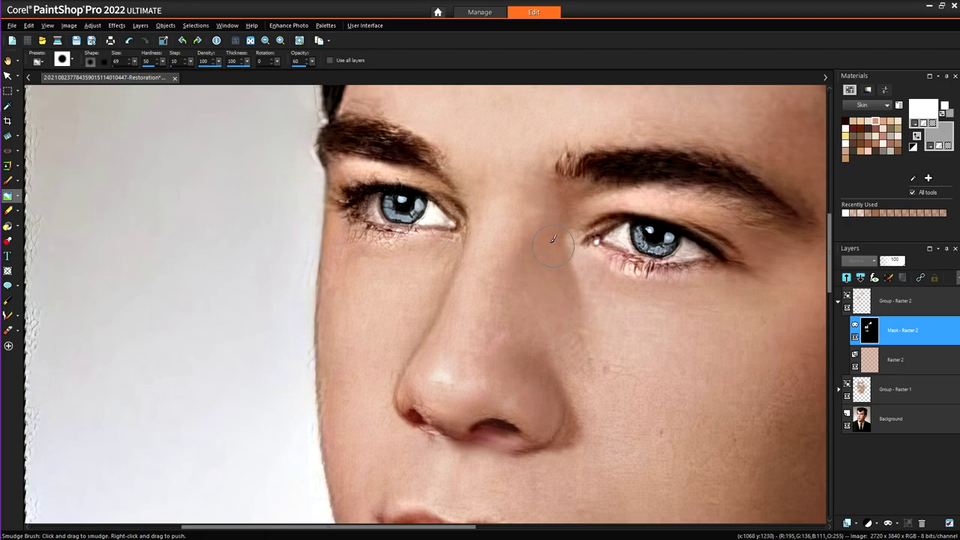
pyautogui.moveTo(575, 200)
pyautogui.mouseDown()
pyautogui.moveTo(540, 215)
pyautogui.moveTo(579, 218)
pyautogui.moveTo(575, 208)
pyautogui.moveTo(540, 207)
pyautogui.moveTo(570, 204)
pyautogui.moveTo(542, 193)
pyautogui.moveTo(572, 200)
pyautogui.mouseUp()
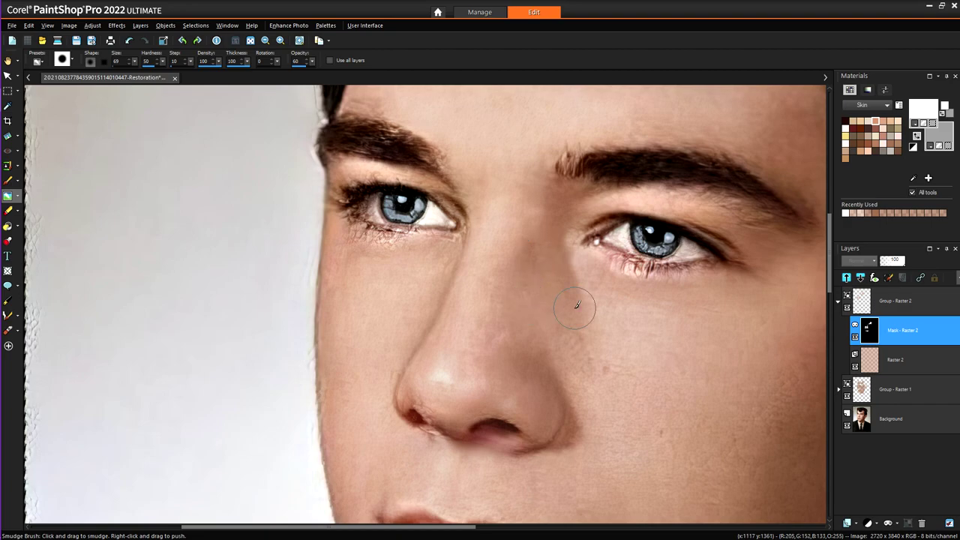
# Hide and show Group - Raster 2 repeatedly to compare the face, then zoom out
pyautogui.click(847, 307)
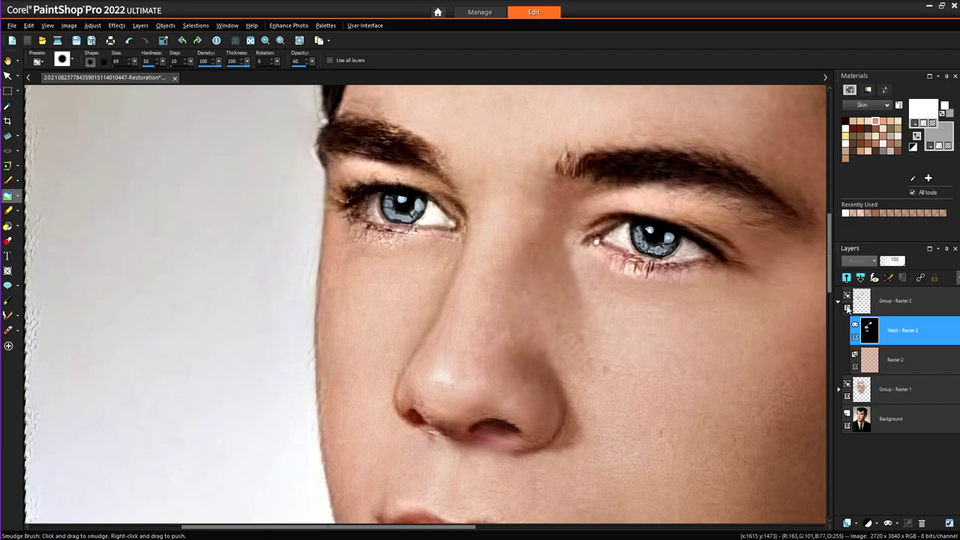
pyautogui.click(846, 307)
pyautogui.click(846, 307)
pyautogui.click(846, 306)
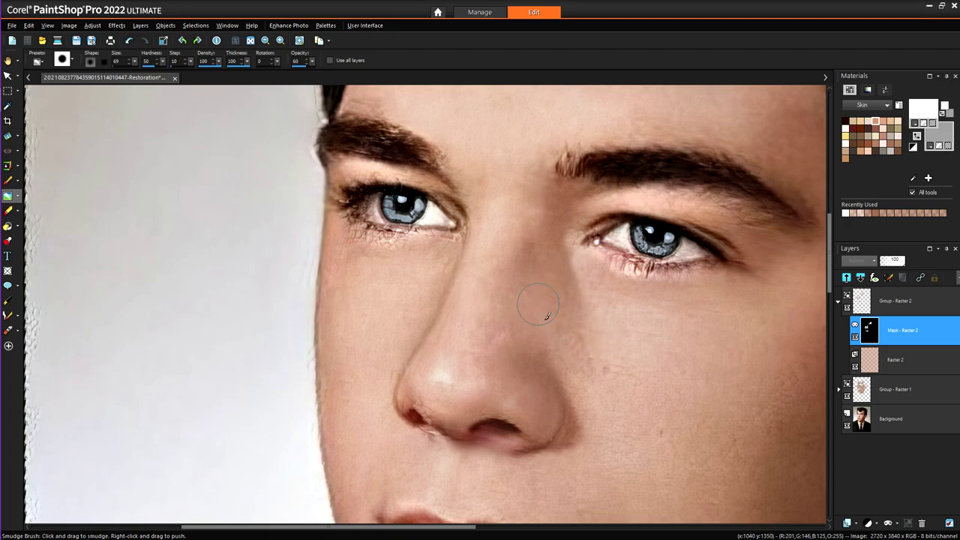
pyautogui.click(848, 307)
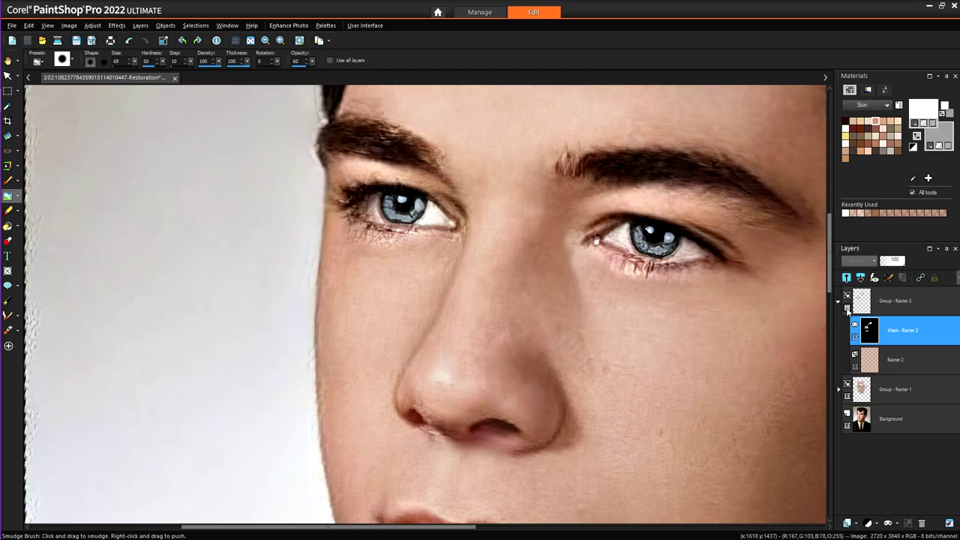
pyautogui.click(847, 307)
pyautogui.click(848, 308)
pyautogui.click(848, 308)
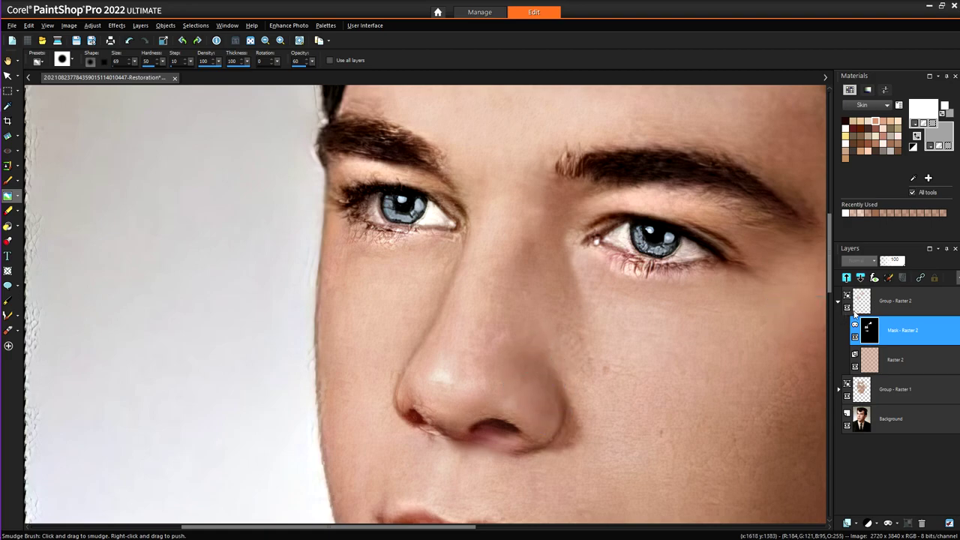
pyautogui.scroll(-2, 561, 317)
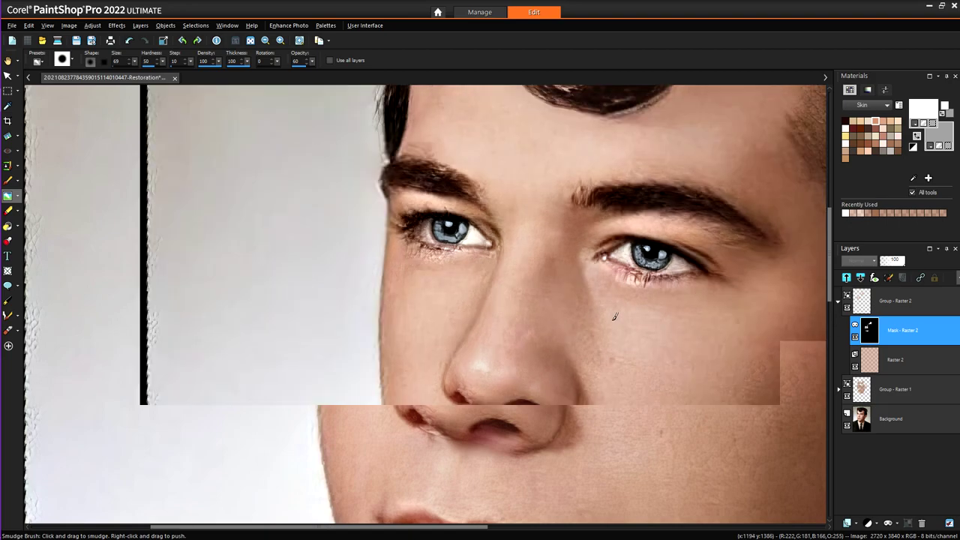
pyautogui.scroll(-4, 561, 317)
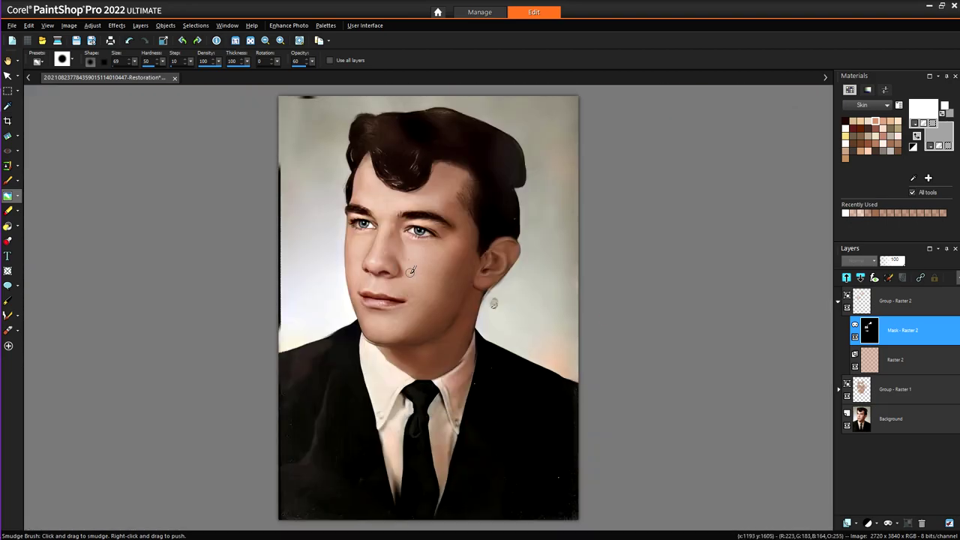
pyautogui.scroll(1, 401, 258)
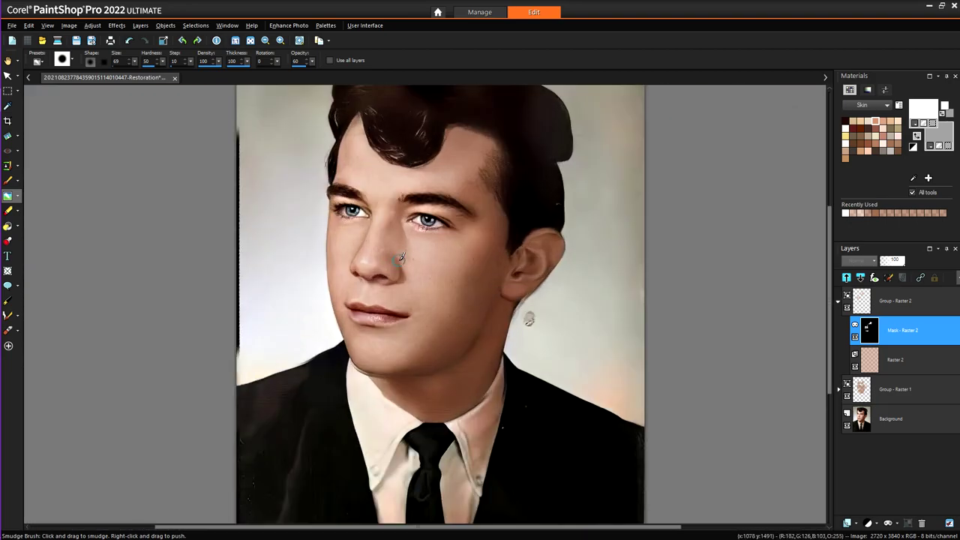
# Collapse Group - Raster 2 and toggle Group - Raster 1's visibility to compare
pyautogui.click(842, 304)
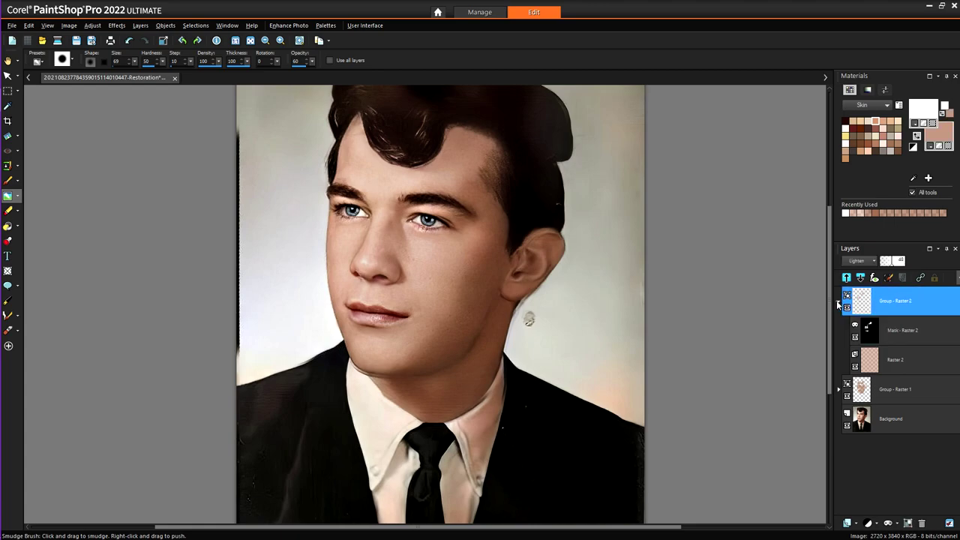
pyautogui.click(839, 303)
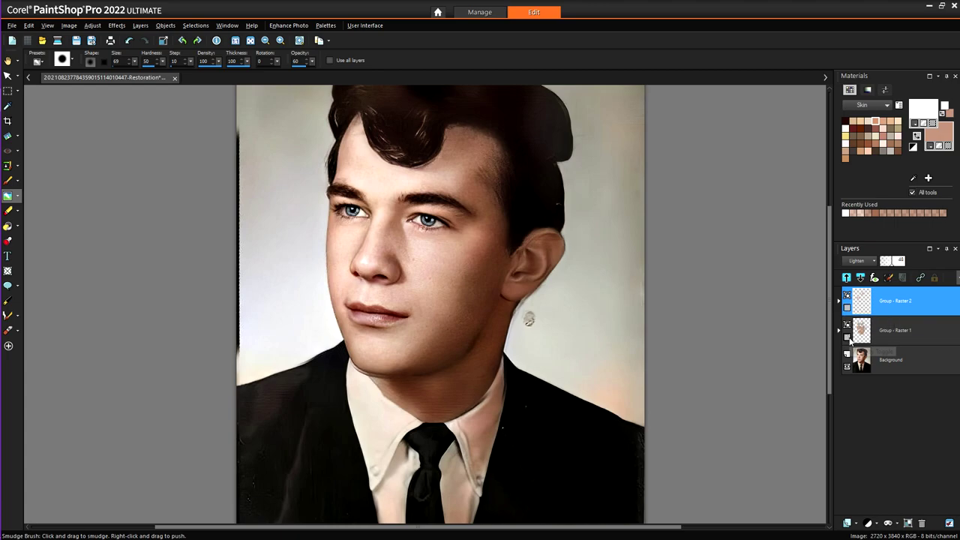
pyautogui.click(847, 336)
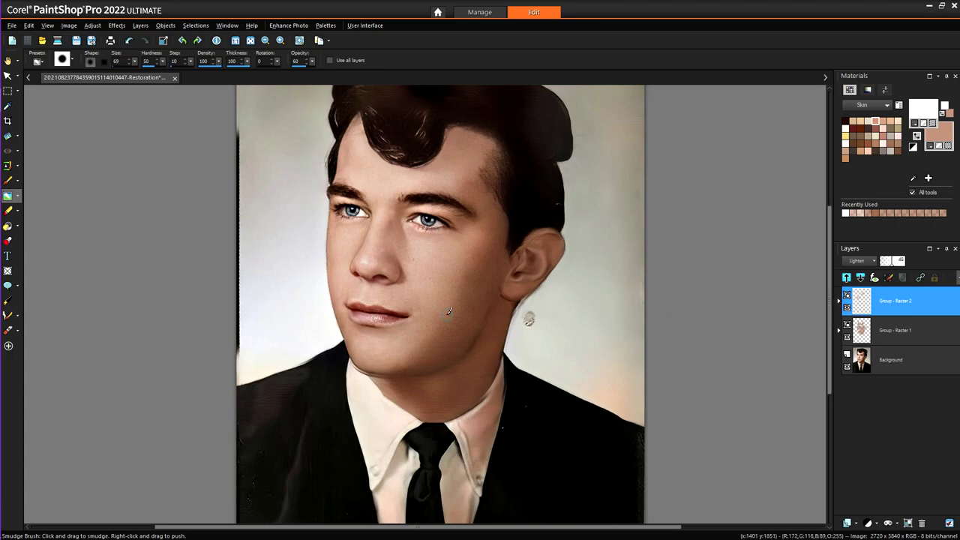
pyautogui.scroll(1, 448, 310)
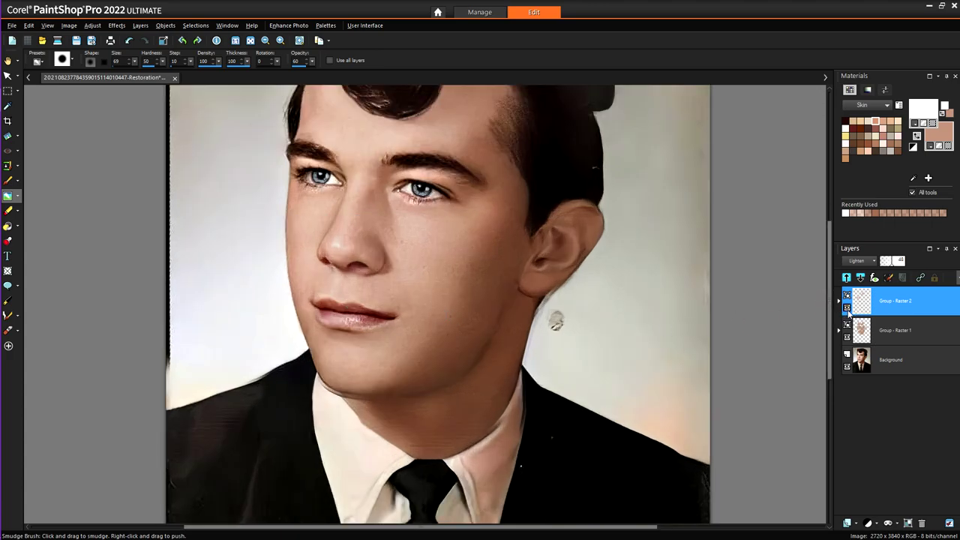
# Hide and show Group - Raster 2 to compare, leaving it visible
pyautogui.click(848, 308)
pyautogui.click(848, 308)
pyautogui.click(847, 309)
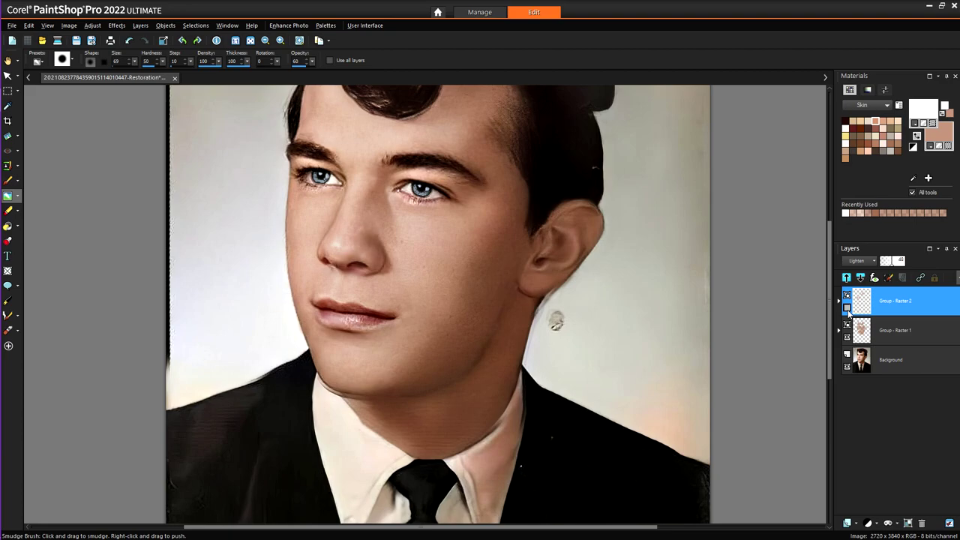
pyautogui.click(848, 309)
# Erase part of Mask - Raster 2 near the nose, dismissing the Auto Actions prompt
pyautogui.click(7, 211)
pyautogui.click(384, 260)
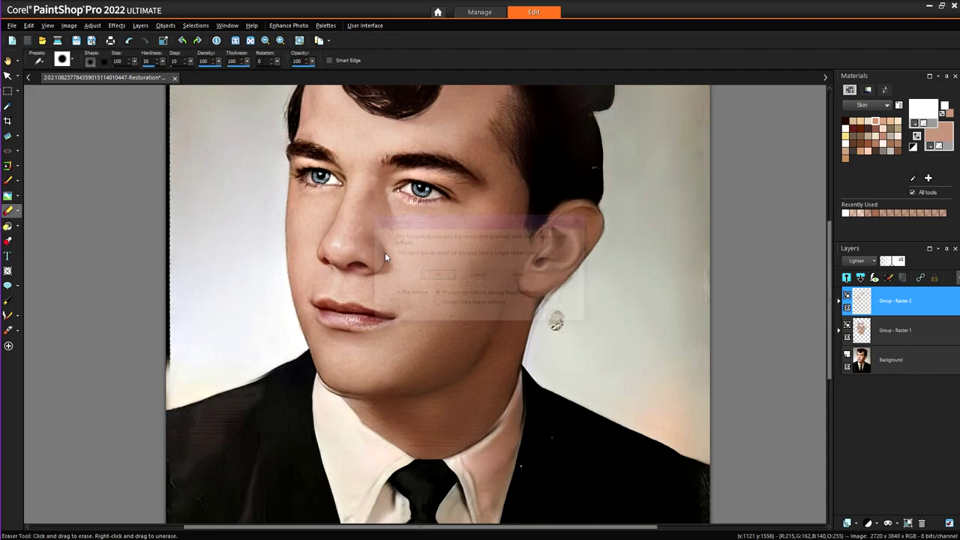
pyautogui.click(493, 275)
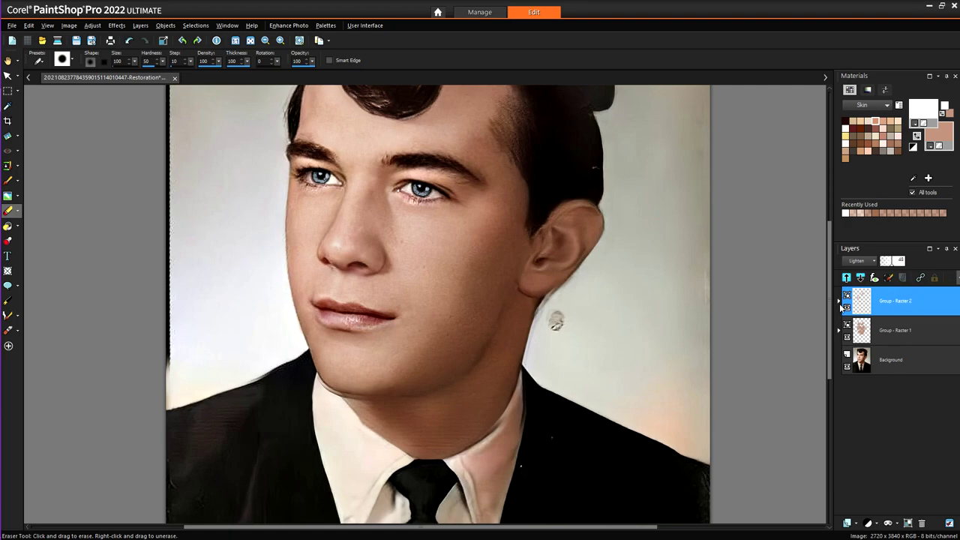
pyautogui.click(839, 301)
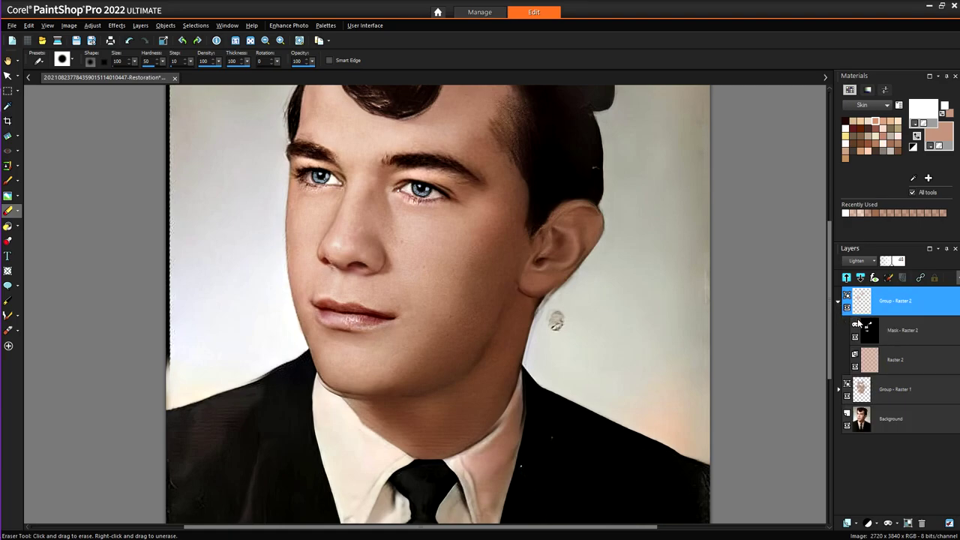
pyautogui.click(868, 333)
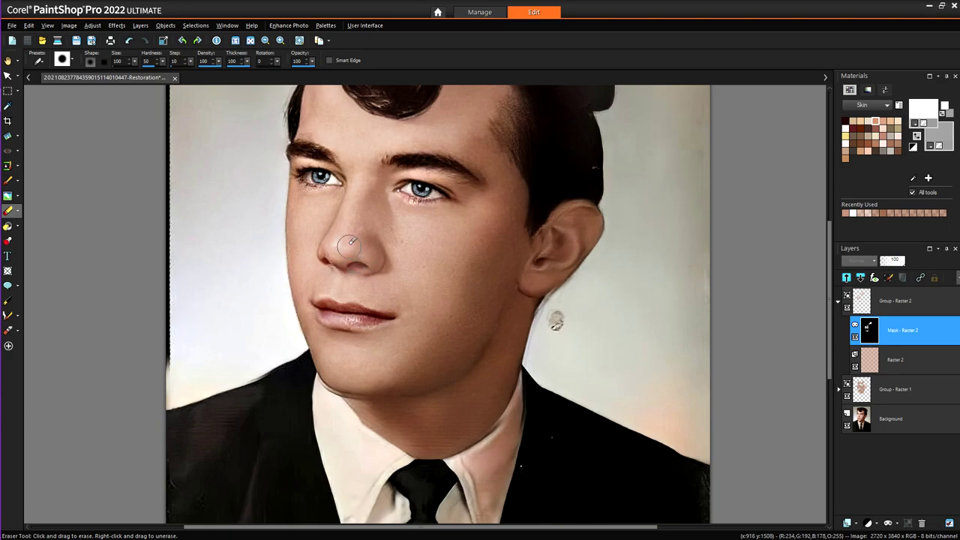
pyautogui.click(366, 263)
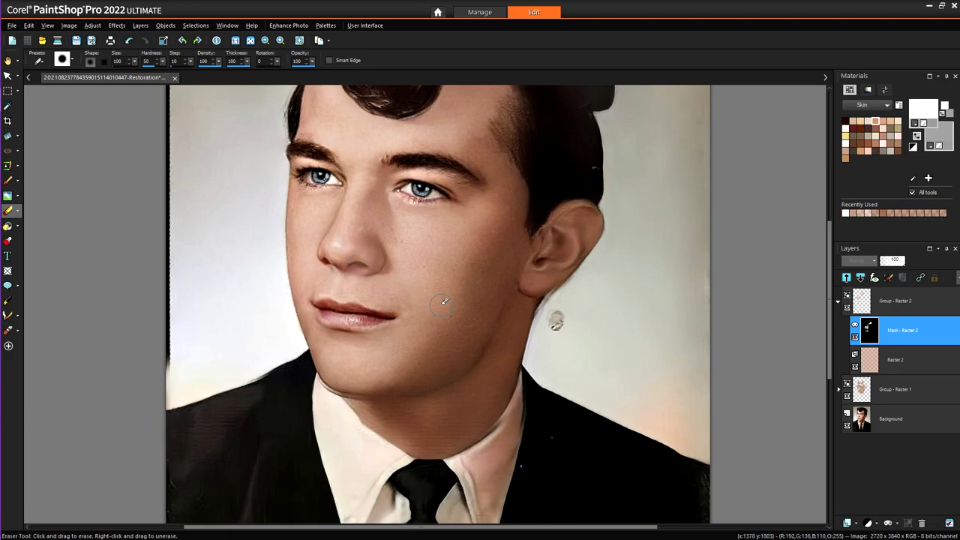
pyautogui.scroll(-3, 442, 296)
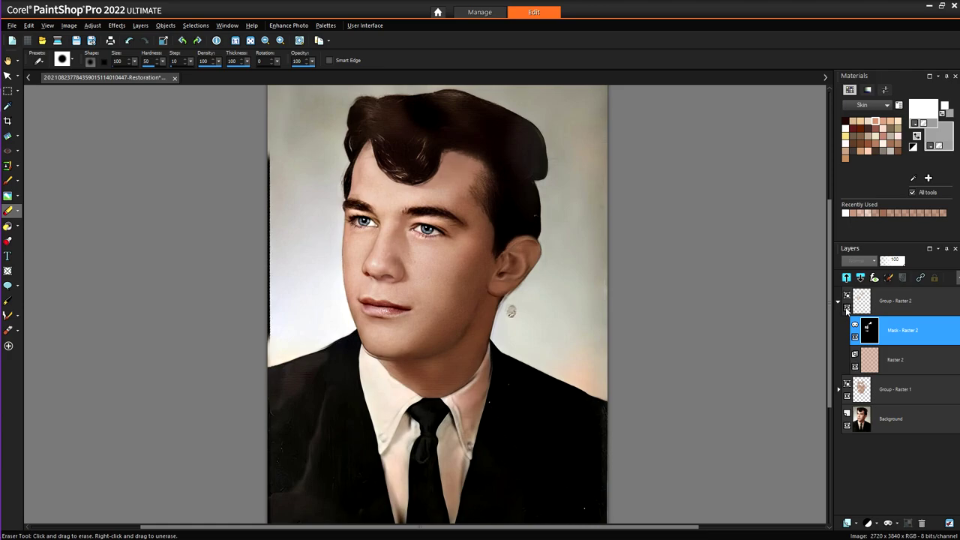
pyautogui.scroll(2, 448, 274)
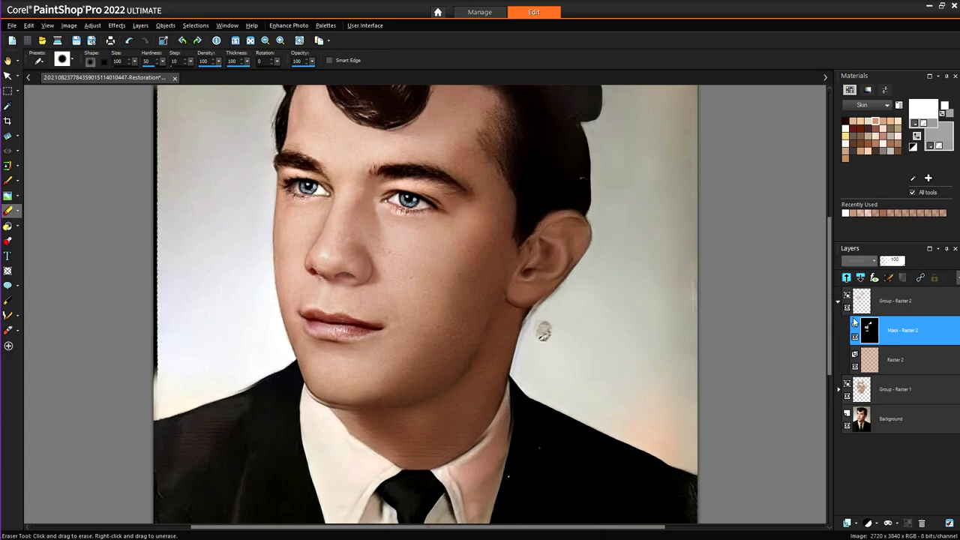
# Collapse Group - Raster 2 and add a new Raster 3 layer above it
pyautogui.click(839, 302)
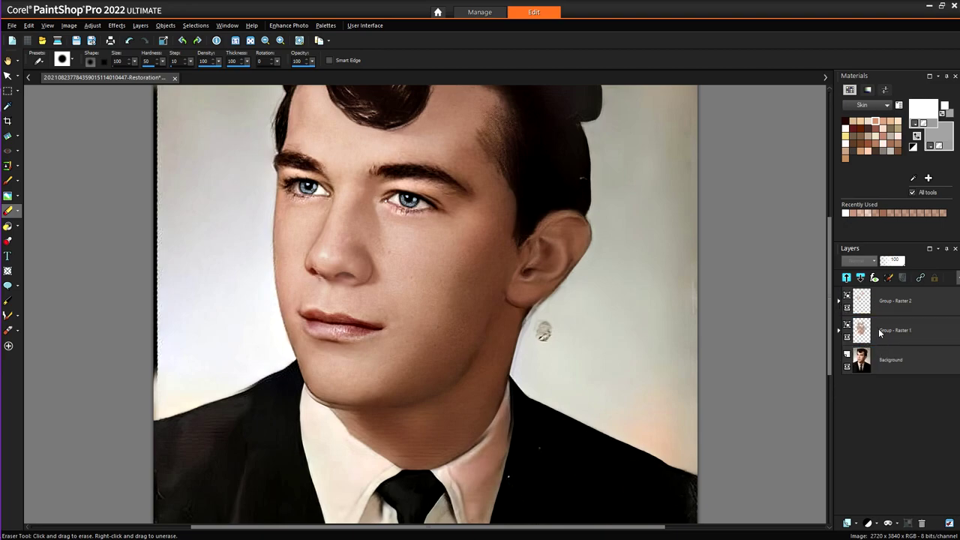
pyautogui.click(870, 305)
pyautogui.click(847, 523)
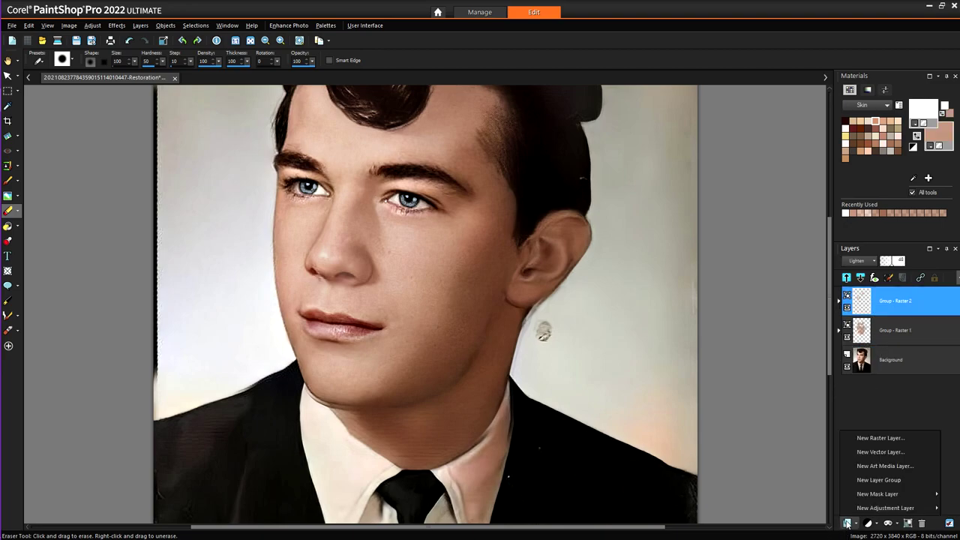
pyautogui.click(876, 442)
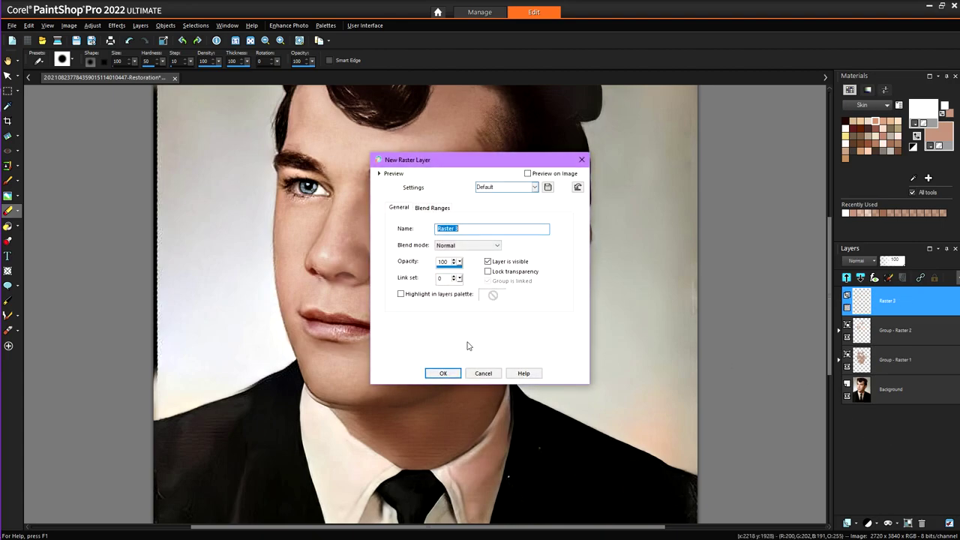
pyautogui.click(441, 373)
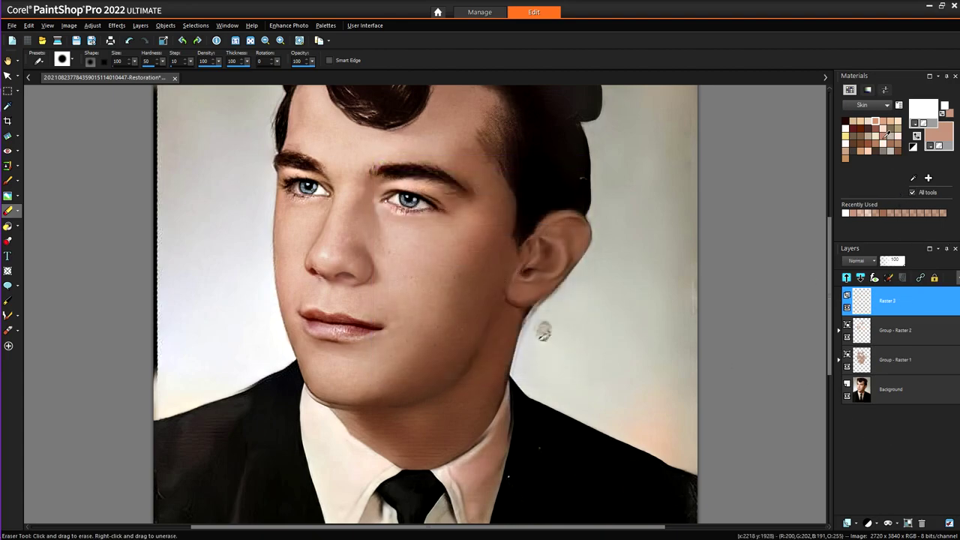
# Give the foreground material the Concrete texture in a neutral grey, with a transparent background
pyautogui.click(868, 89)
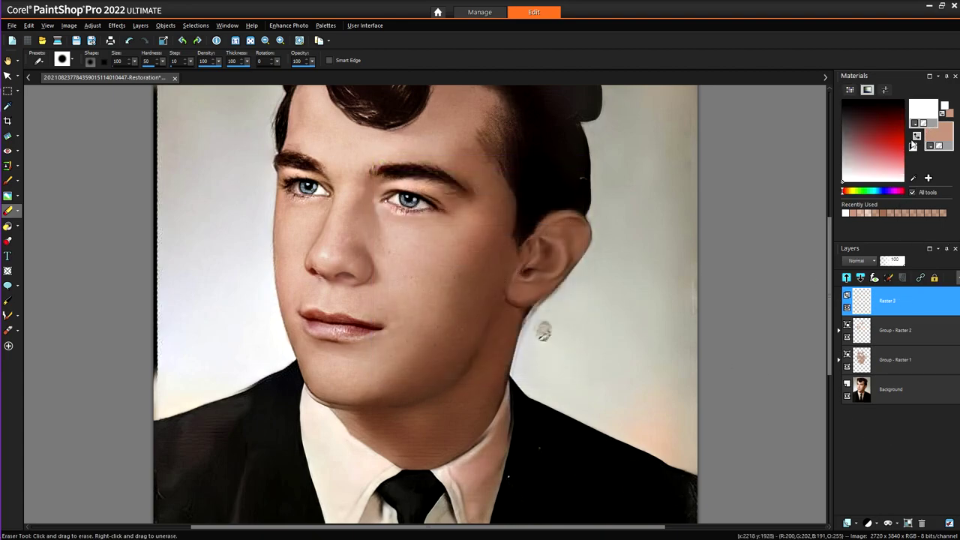
pyautogui.click(918, 136)
pyautogui.click(924, 124)
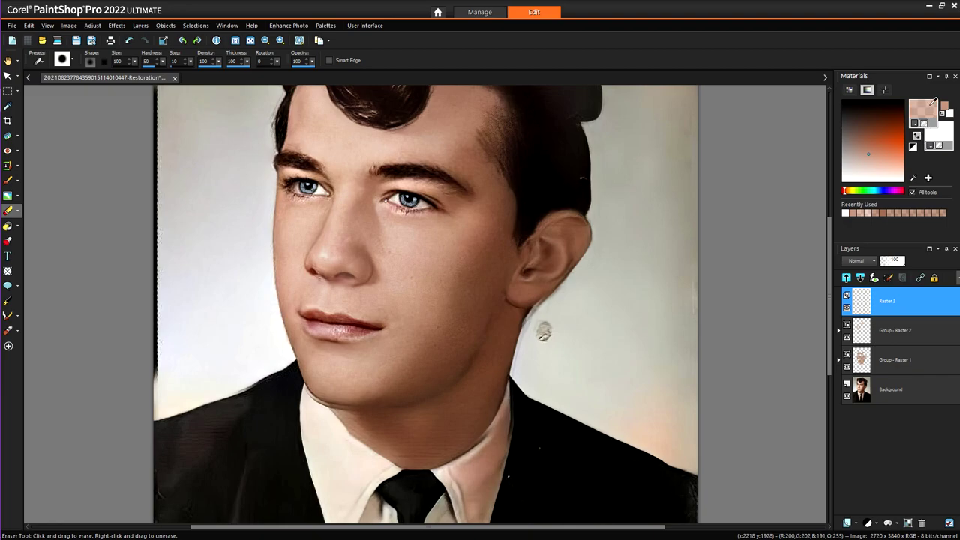
pyautogui.click(927, 115)
pyautogui.click(532, 163)
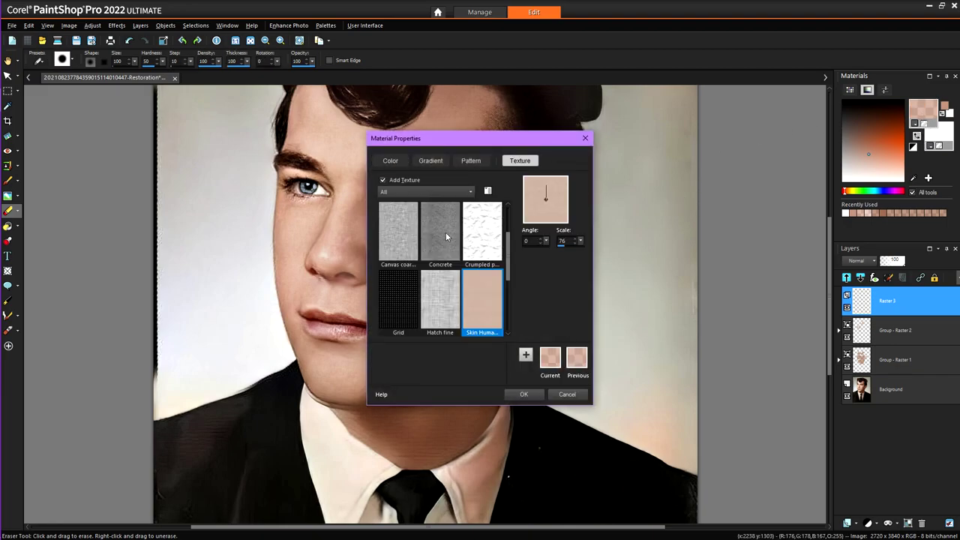
pyautogui.scroll(-3, 446, 237)
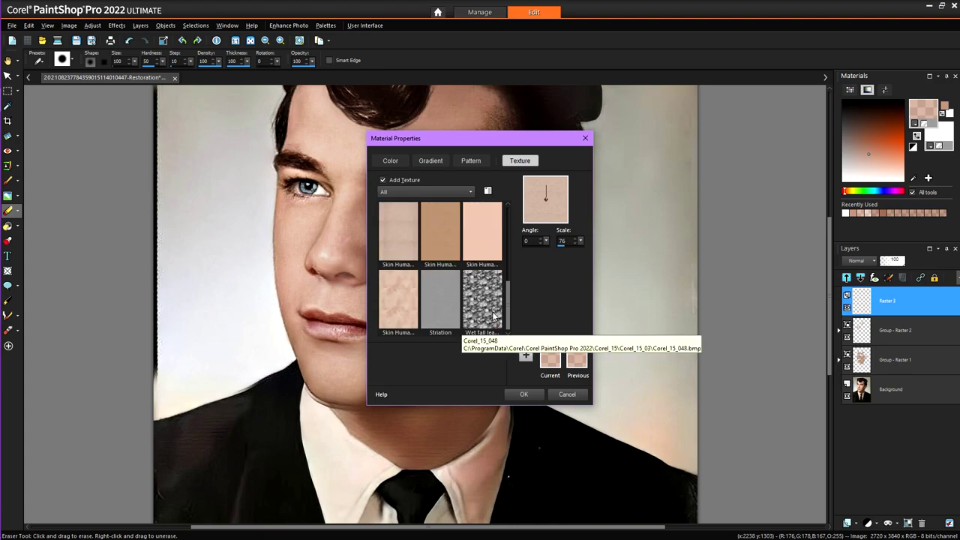
pyautogui.scroll(8, 493, 315)
pyautogui.scroll(-1, 495, 288)
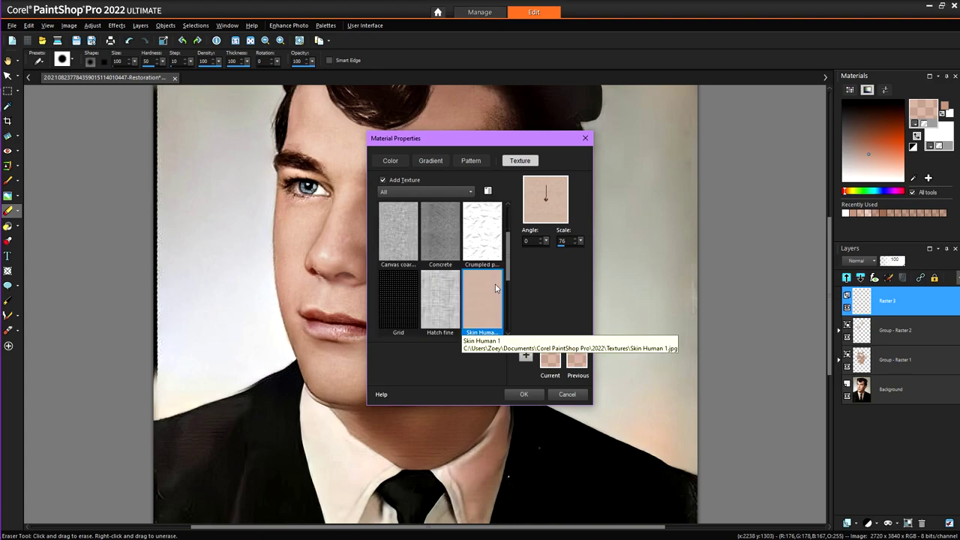
pyautogui.scroll(-3, 486, 274)
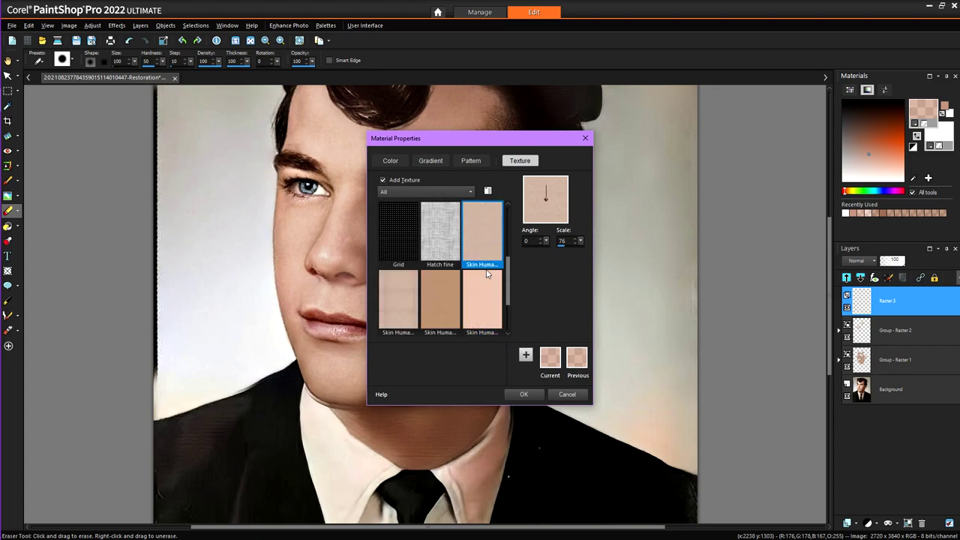
pyautogui.scroll(4, 489, 287)
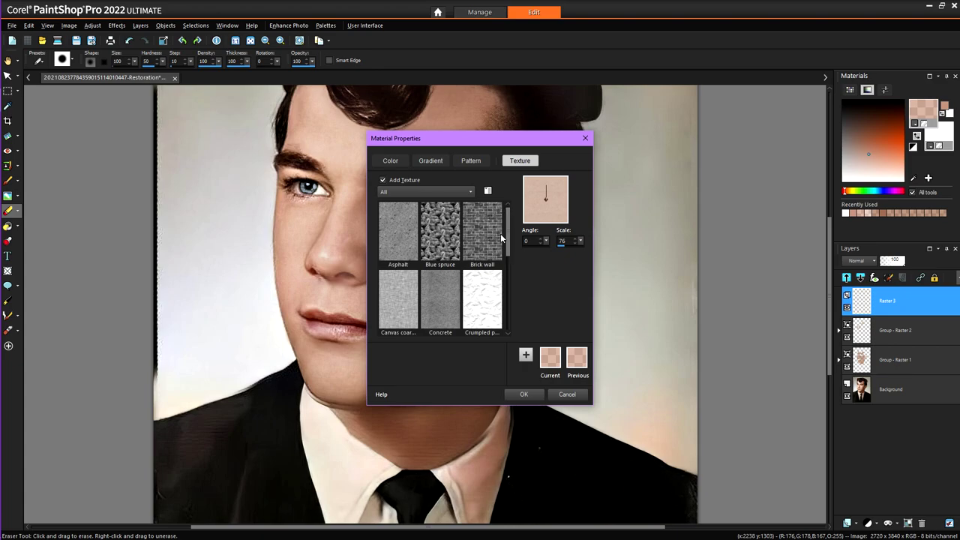
pyautogui.moveTo(509, 251); pyautogui.dragTo(511, 289)
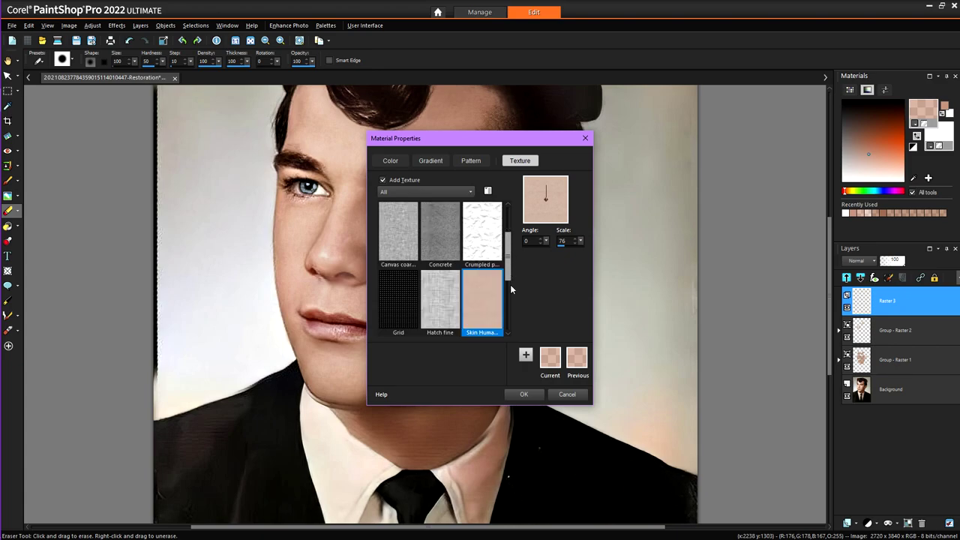
pyautogui.click(451, 246)
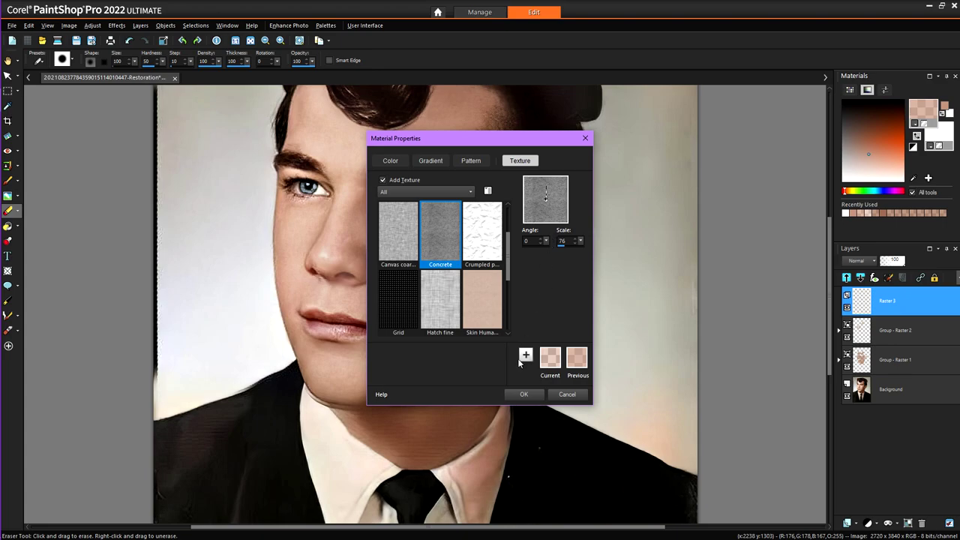
pyautogui.click(519, 394)
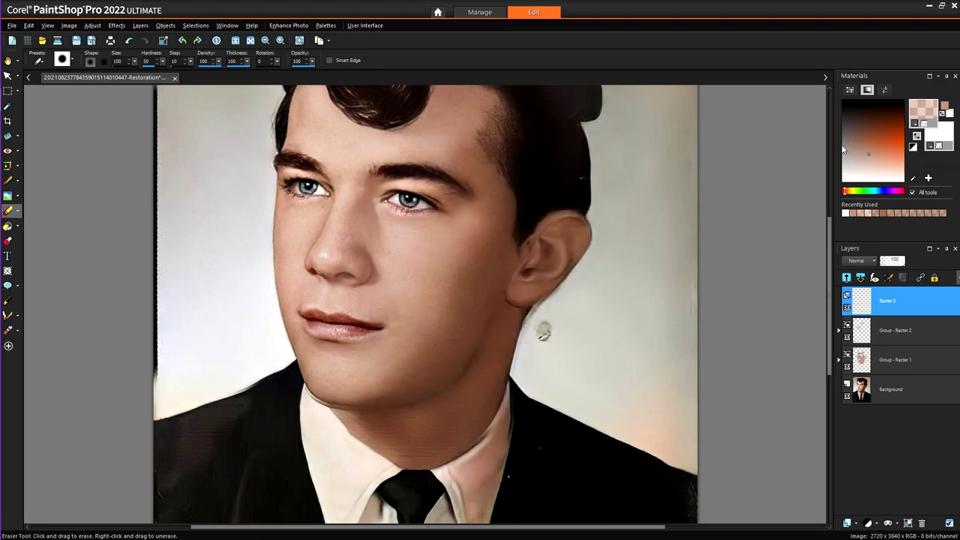
pyautogui.moveTo(852, 139); pyautogui.dragTo(842, 144)
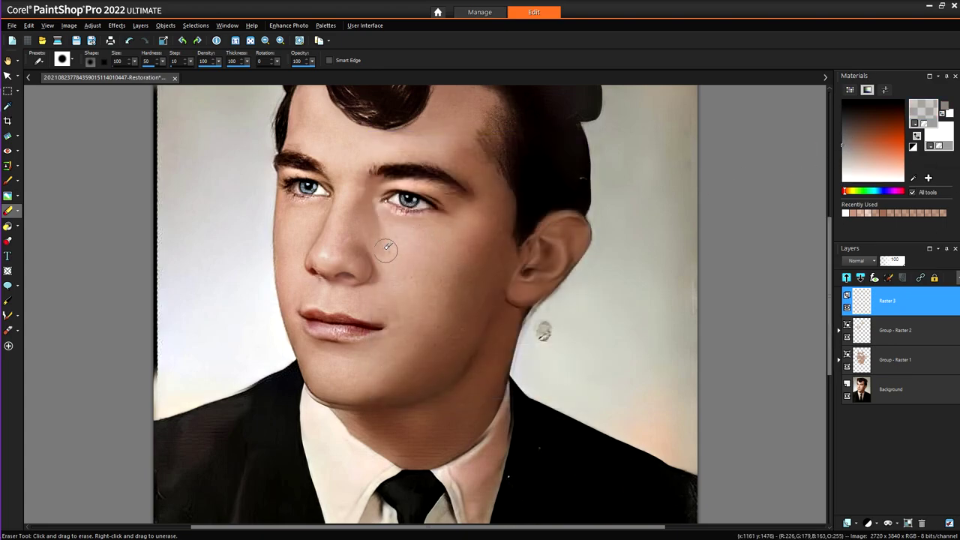
# Flood-fill Raster 3 with the grey Concrete material and centre the portrait in view
pyautogui.click(8, 226)
pyautogui.click(431, 279)
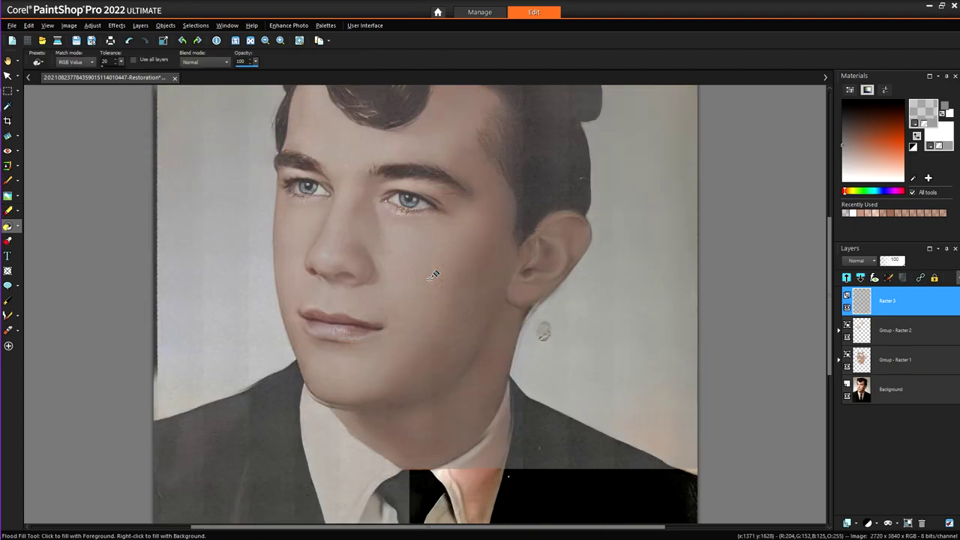
pyautogui.scroll(1, 432, 283)
pyautogui.scroll(1, 431, 274)
pyautogui.scroll(-3, 408, 240)
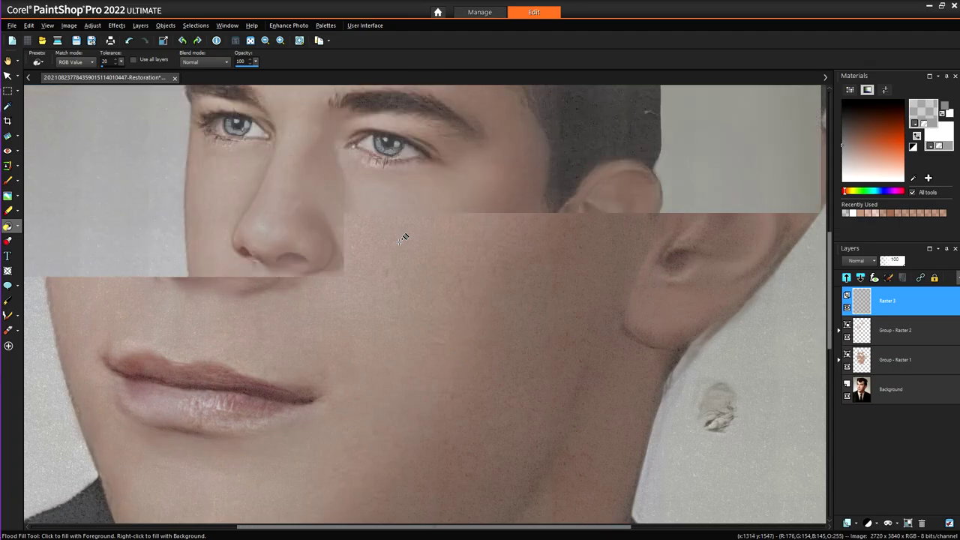
pyautogui.scroll(2, 274, 184)
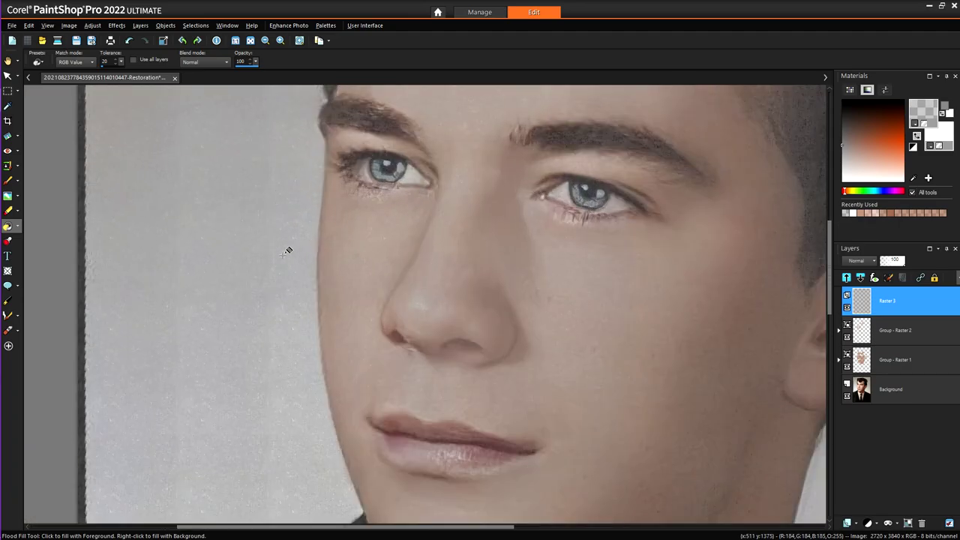
pyautogui.scroll(1, 287, 250)
pyautogui.scroll(-3, 720, 290)
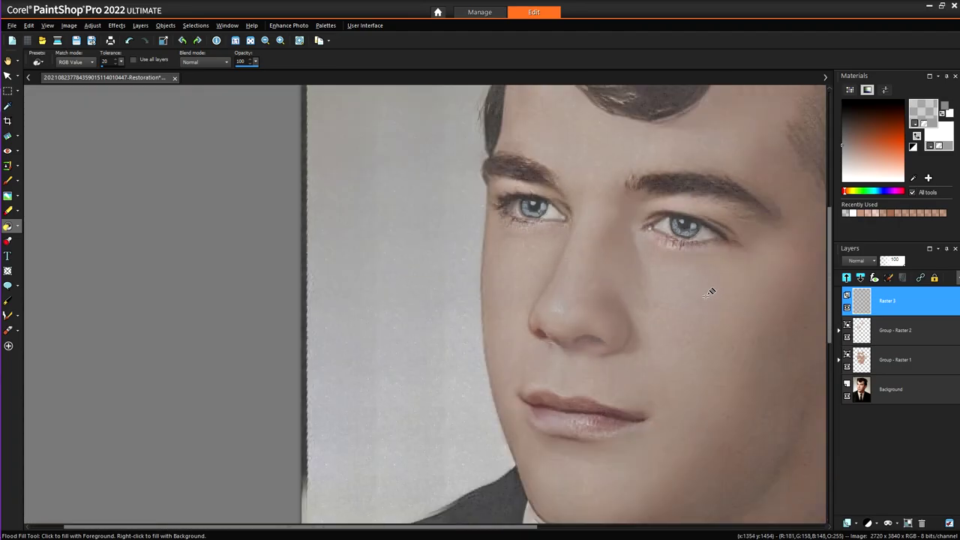
pyautogui.scroll(-1, 775, 304)
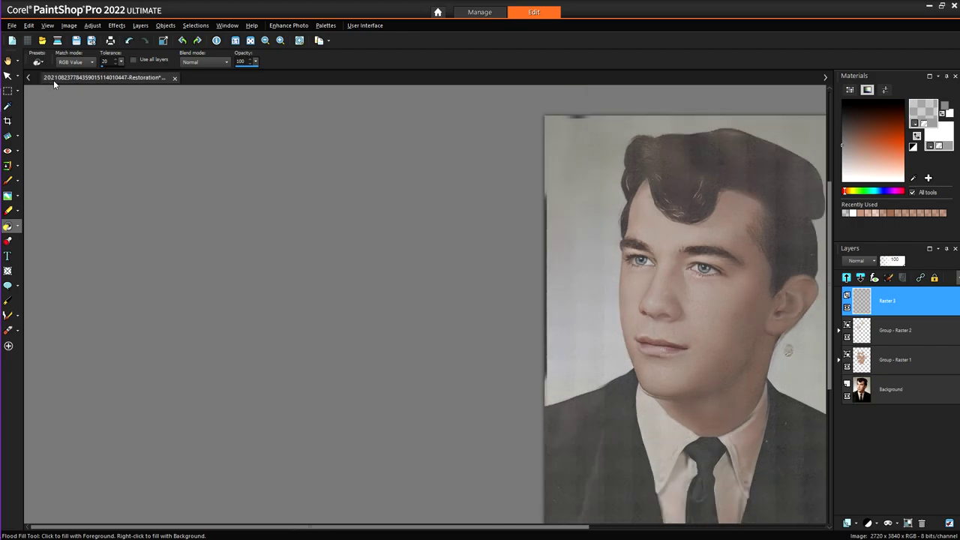
pyautogui.click(7, 60)
pyautogui.moveTo(493, 229); pyautogui.dragTo(323, 197)
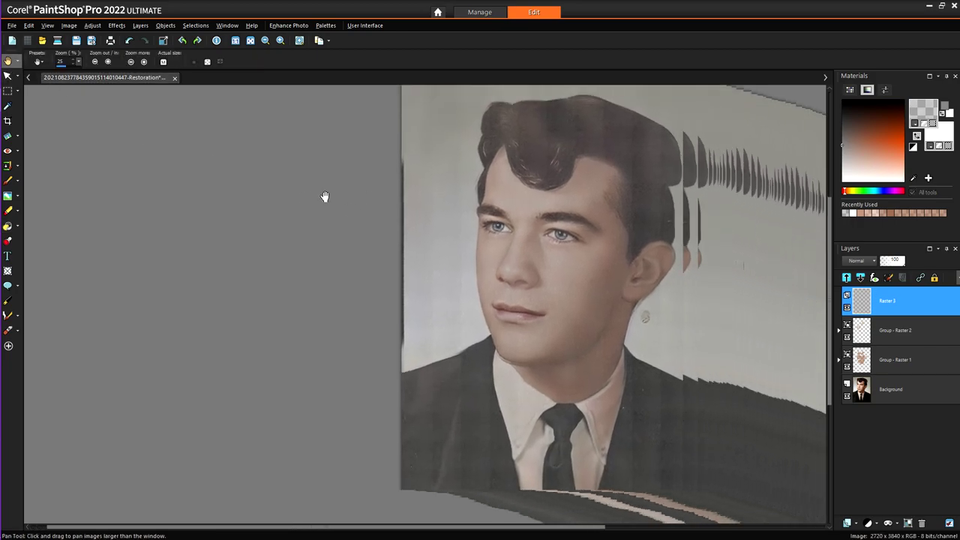
# Set Raster 3's blend mode to Luminance
pyautogui.doubleClick(870, 307)
pyautogui.click(741, 308)
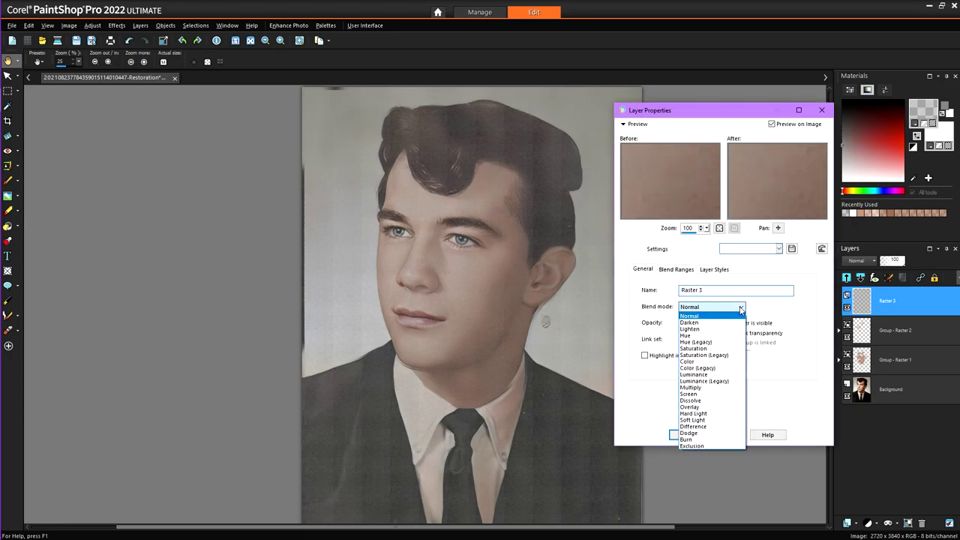
pyautogui.click(705, 375)
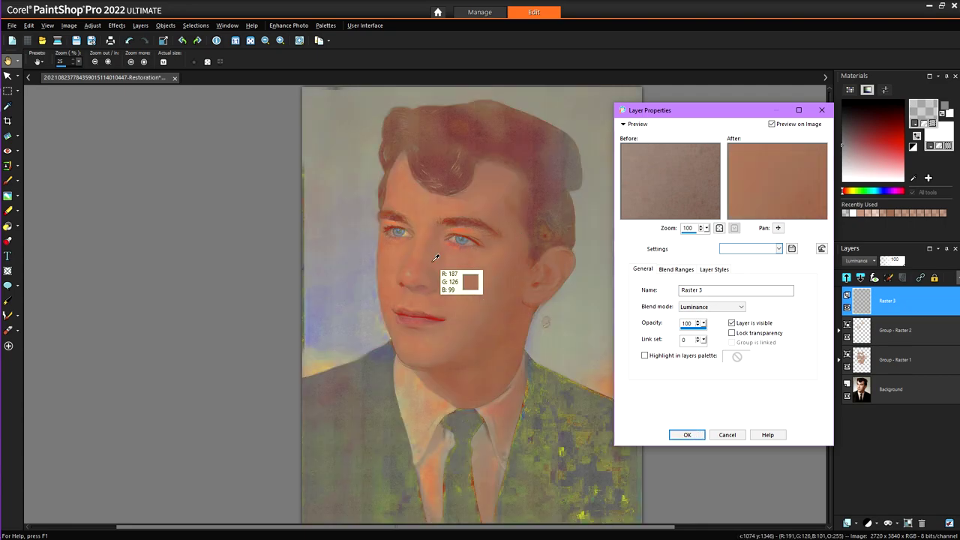
pyautogui.click(688, 435)
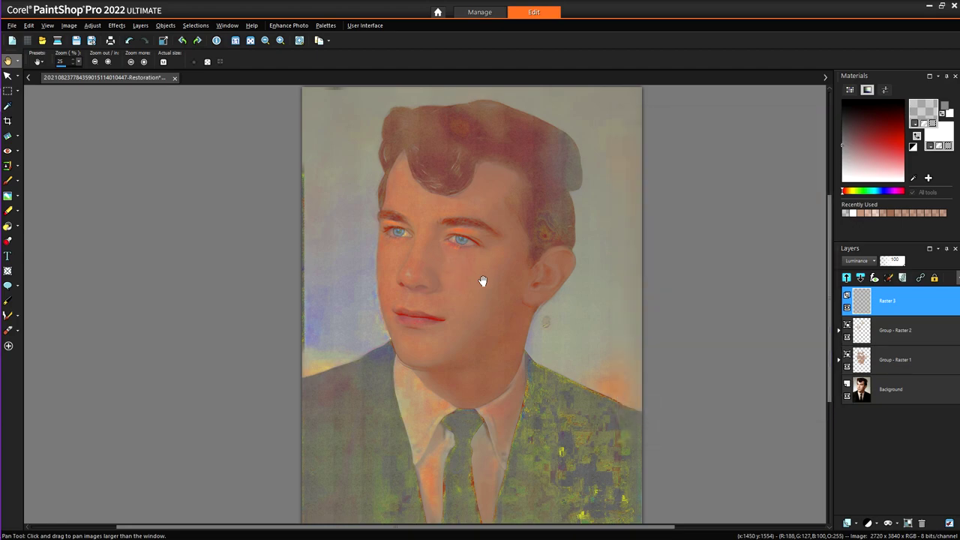
pyautogui.scroll(3, 483, 285)
pyautogui.scroll(2, 482, 292)
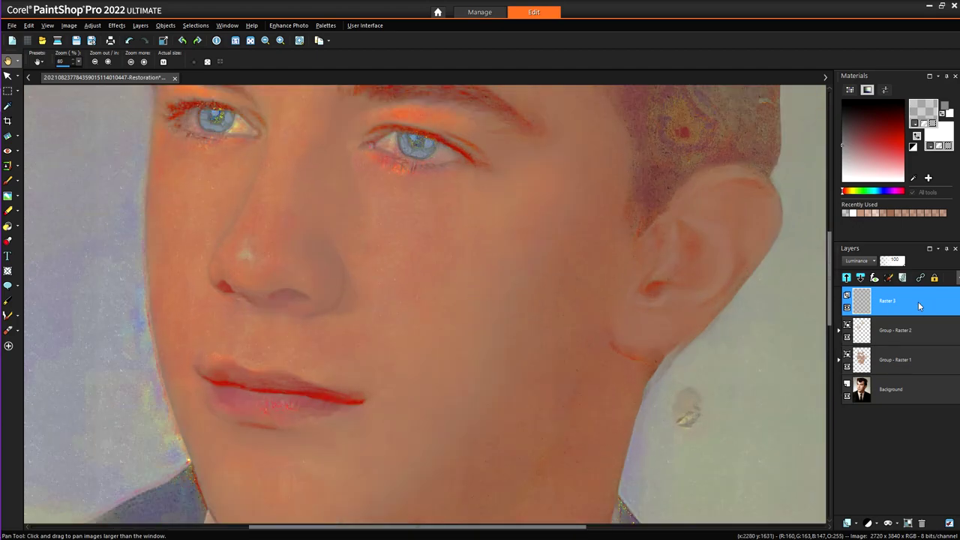
# Lower Raster 3's opacity to 26
pyautogui.doubleClick(867, 301)
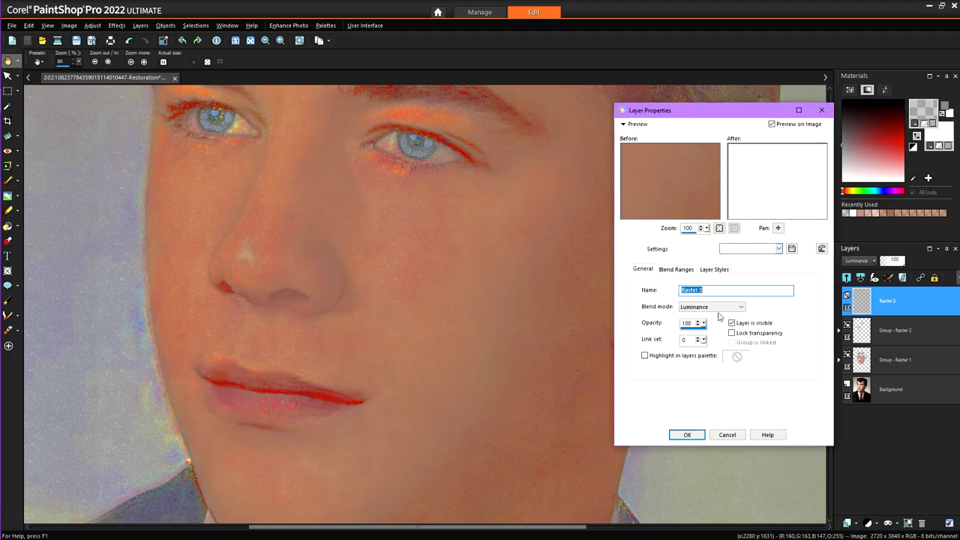
pyautogui.click(685, 324)
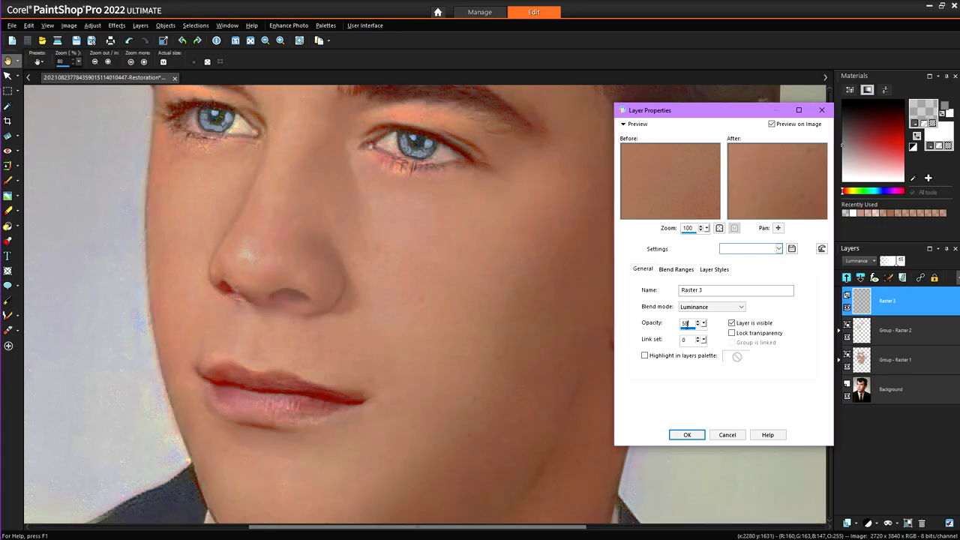
pyautogui.write('45')
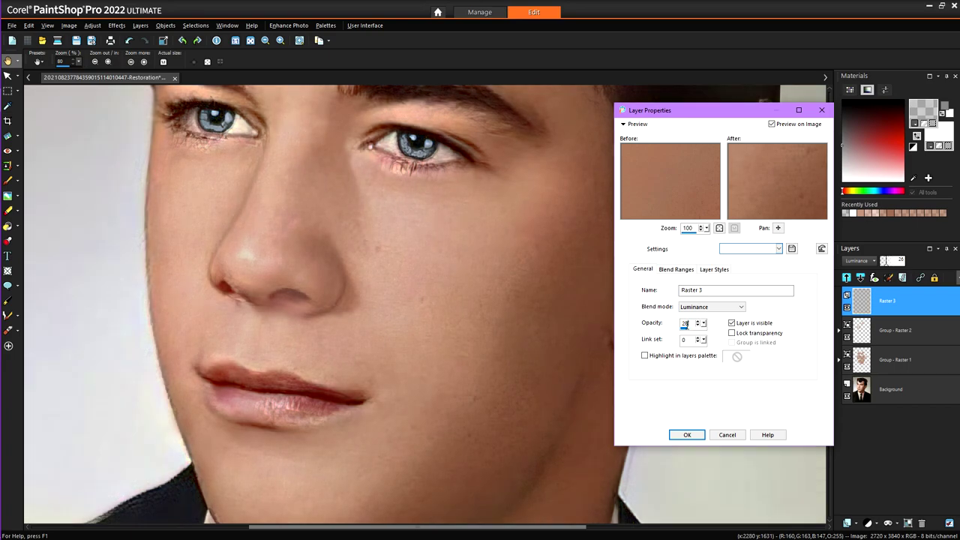
pyautogui.click(688, 435)
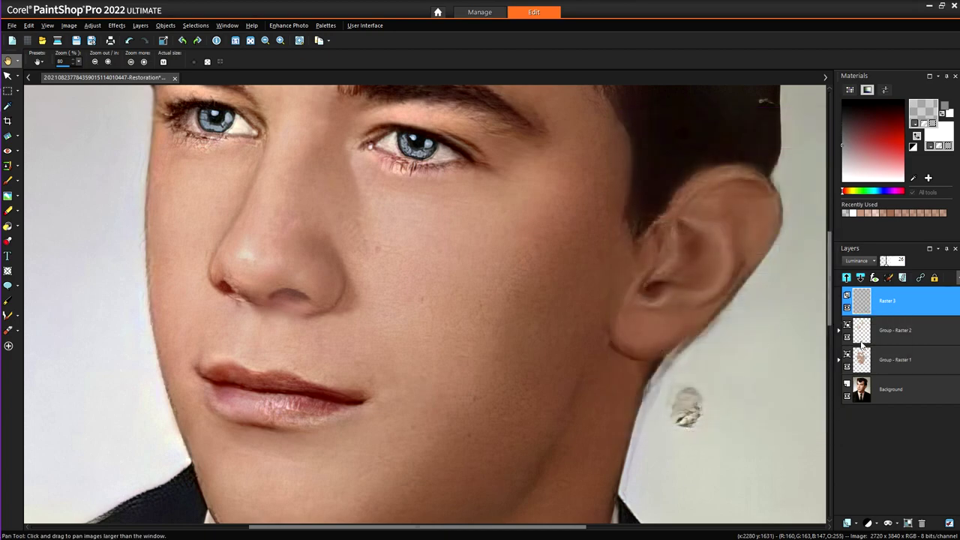
pyautogui.click(885, 525)
# Add a Hide All mask to the texture layer and make white the foreground colour
pyautogui.click(896, 444)
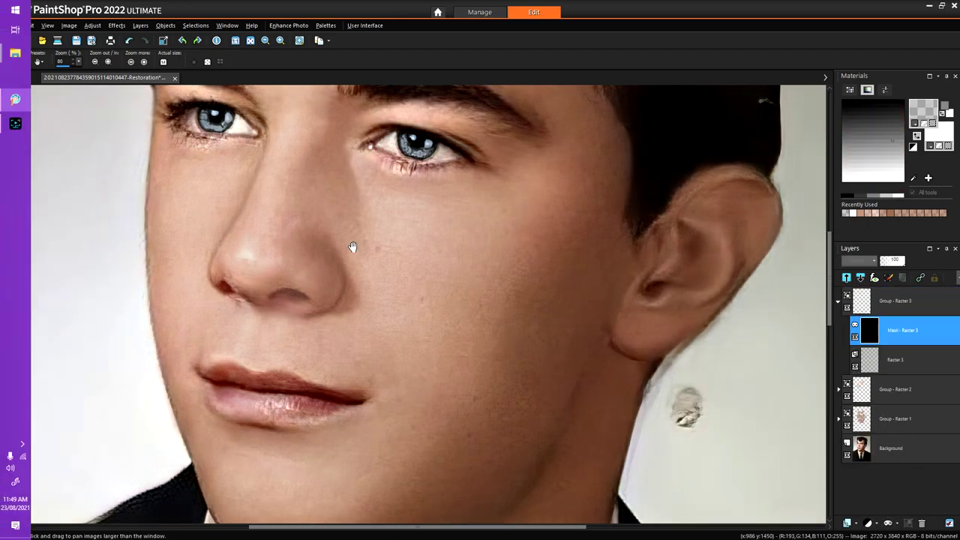
pyautogui.click(927, 123)
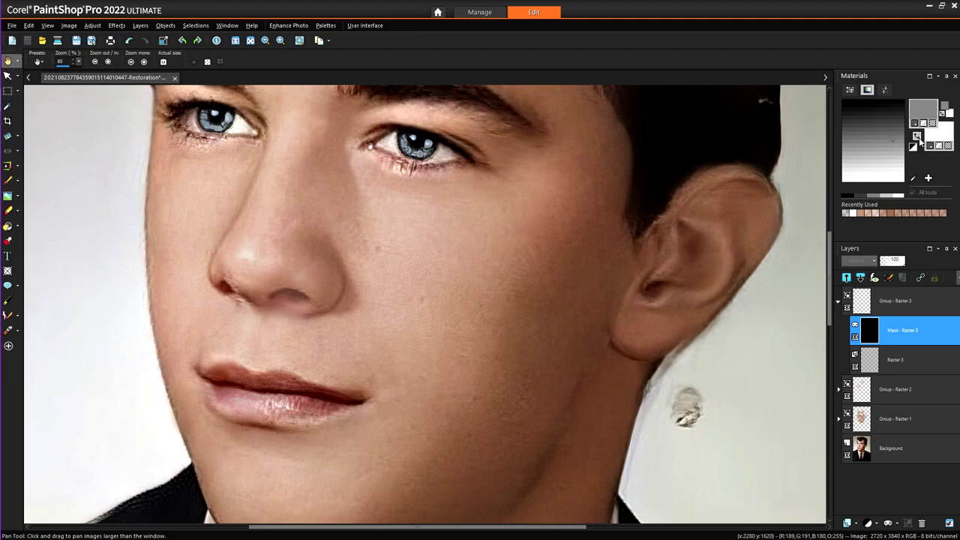
pyautogui.click(918, 138)
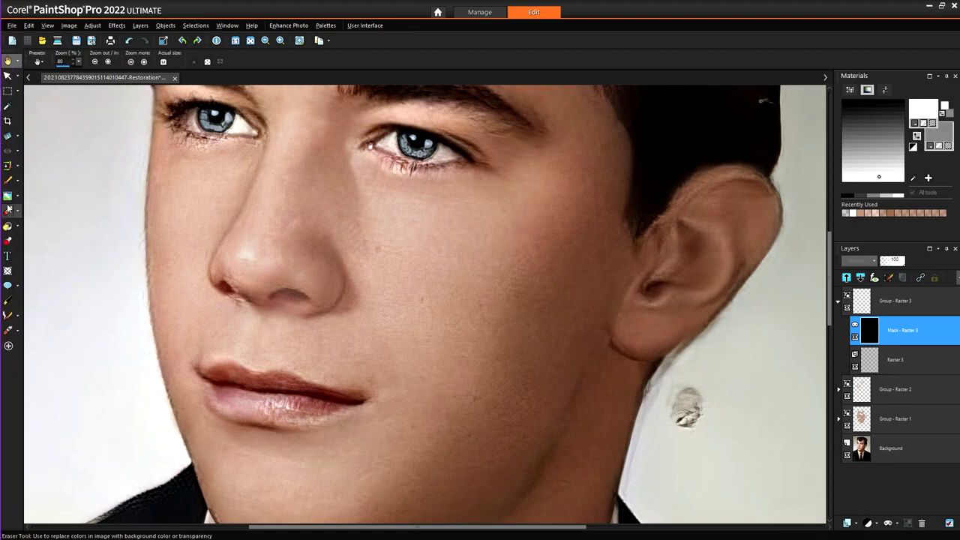
# Paint the texture back in along the neck, then open Group - Raster 3's properties
pyautogui.click(7, 180)
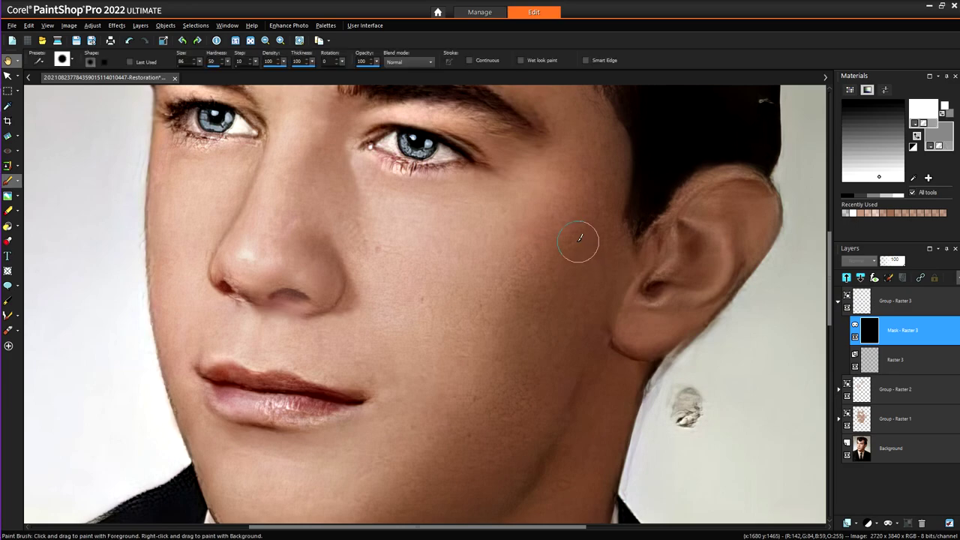
pyautogui.scroll(-5, 605, 261)
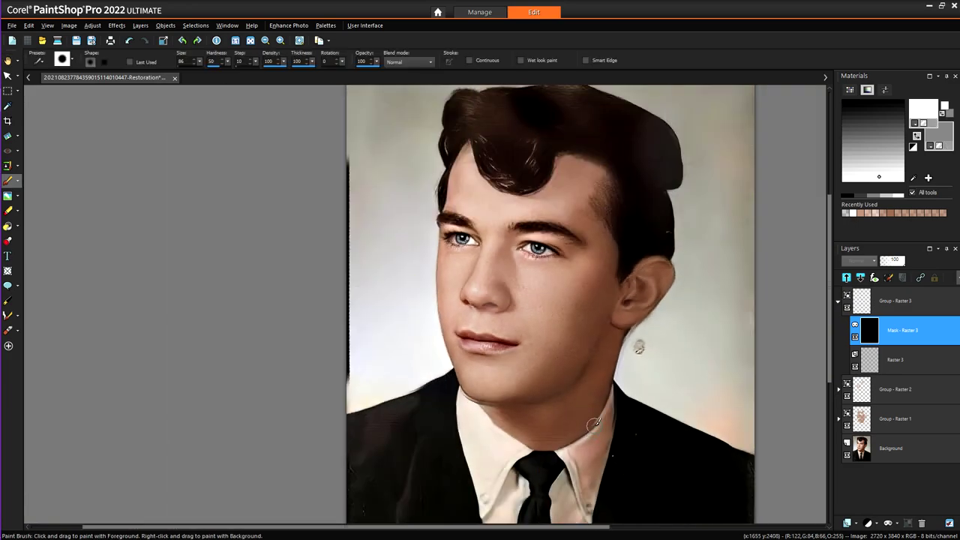
pyautogui.moveTo(553, 442); pyautogui.dragTo(559, 443)
pyautogui.scroll(3, 594, 405)
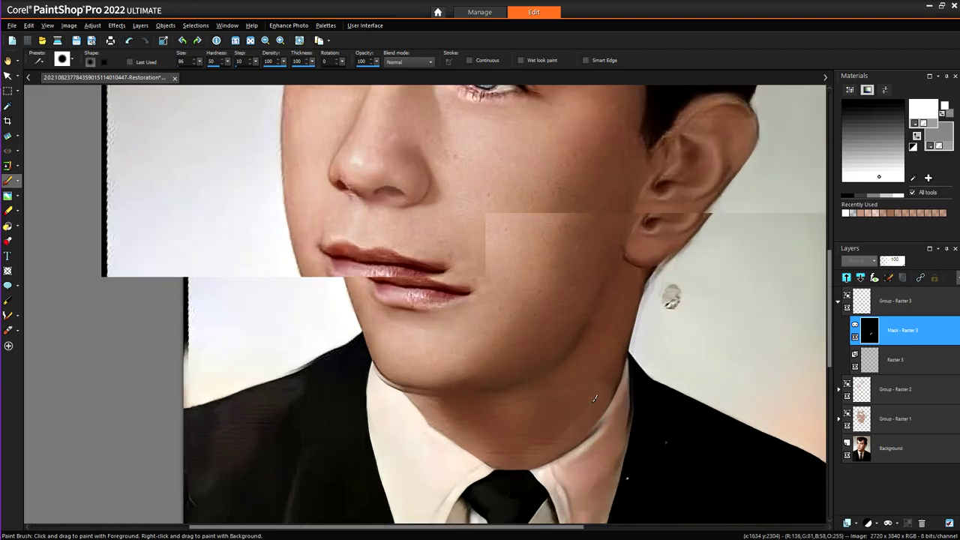
pyautogui.doubleClick(860, 300)
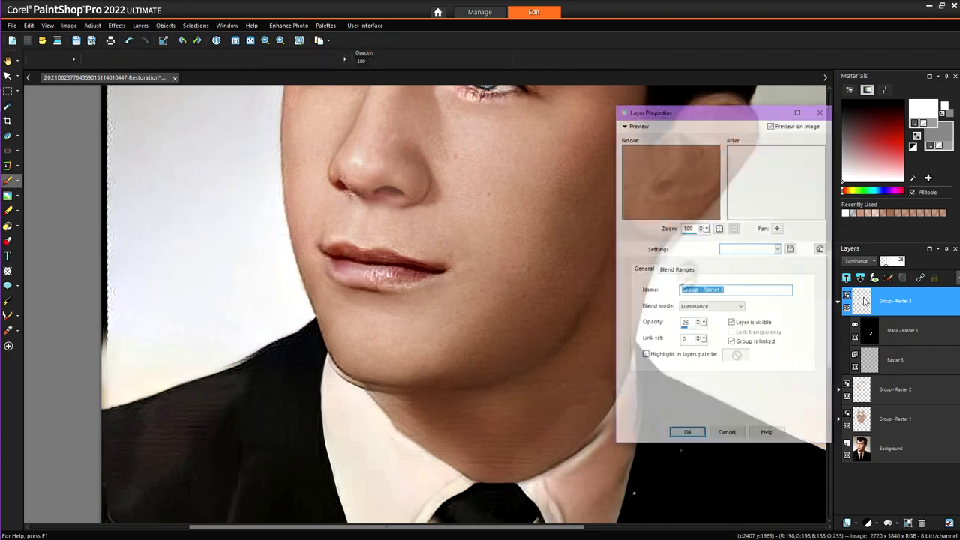
# Change Group - Raster 3's blend mode from Luminance to Burn, keeping opacity at 26
pyautogui.click(687, 323)
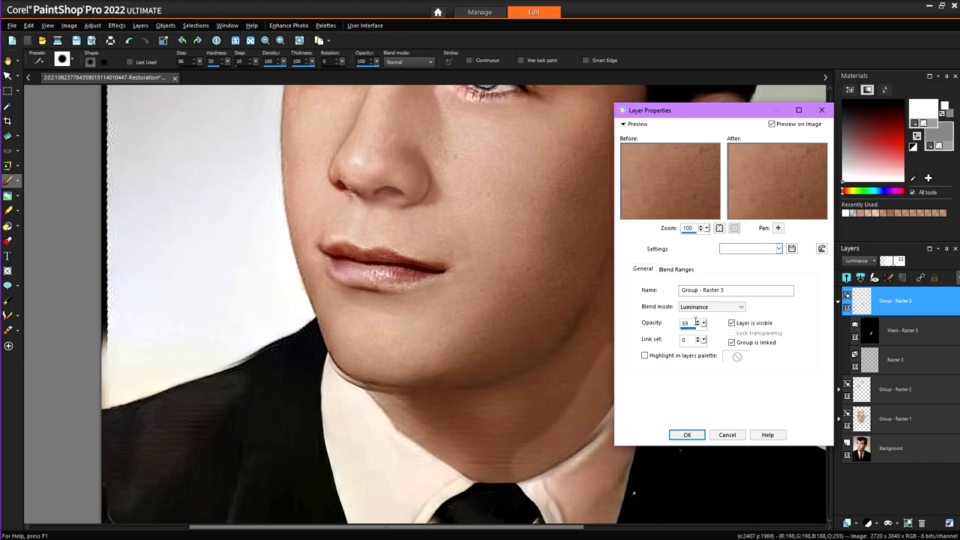
pyautogui.click(727, 435)
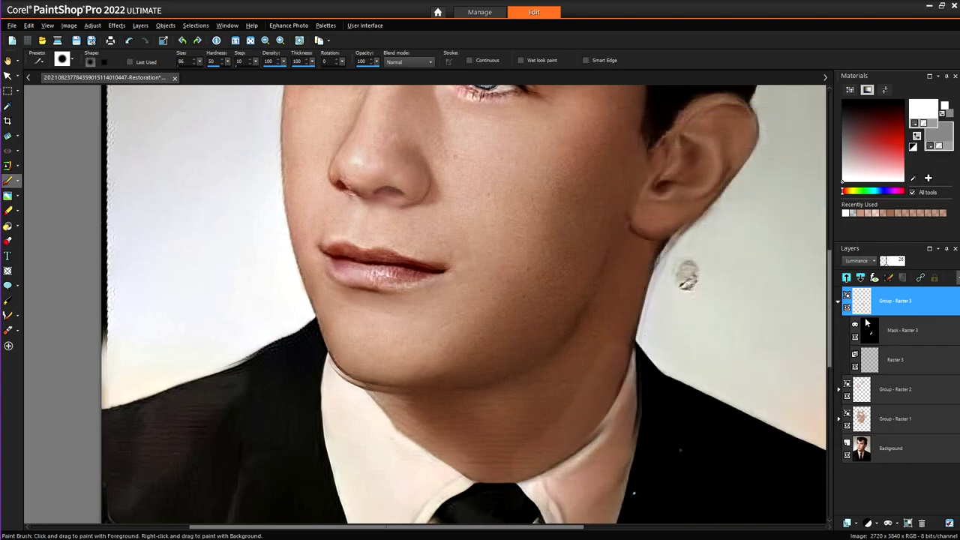
pyautogui.moveTo(866, 328)
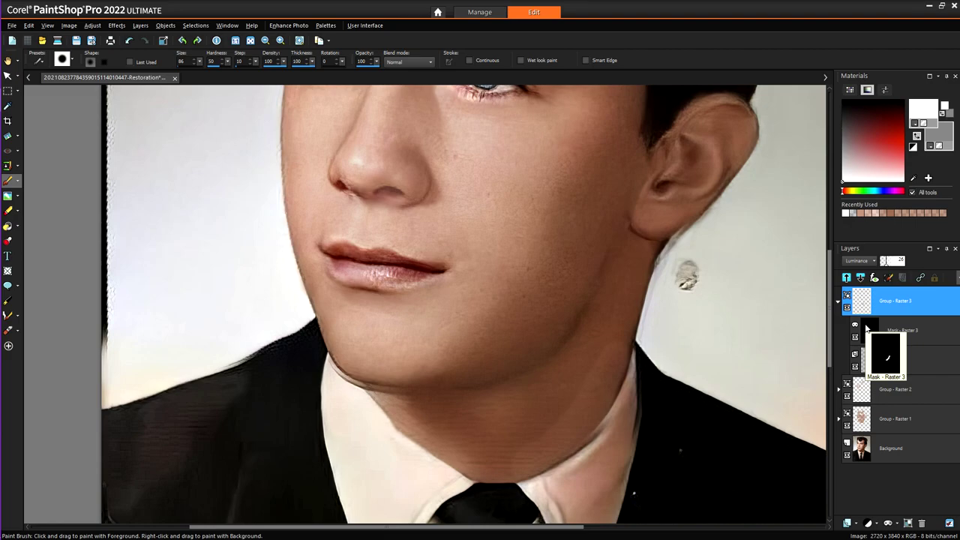
pyautogui.doubleClick(863, 304)
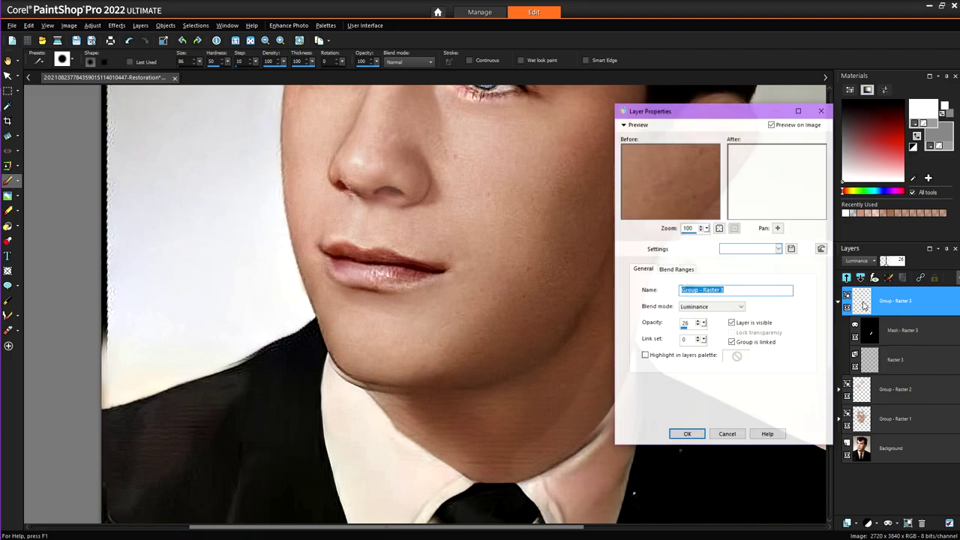
pyautogui.click(727, 307)
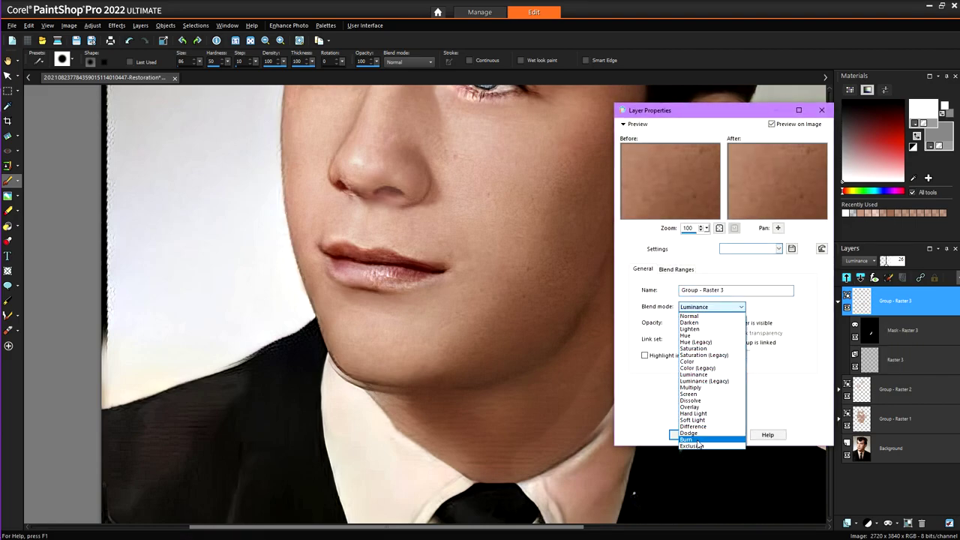
pyautogui.click(700, 442)
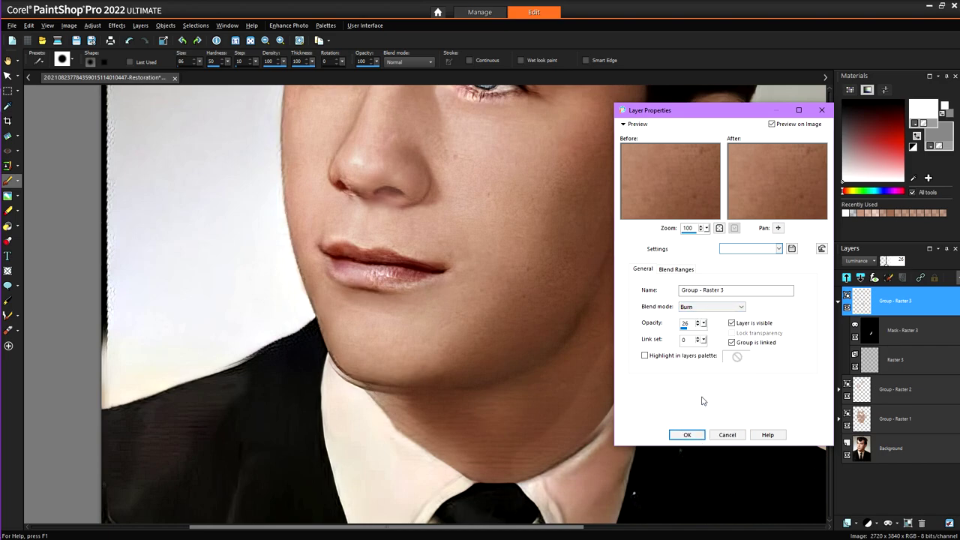
pyautogui.click(686, 435)
# Paint Mask - Raster 3 up the neck's right edge and under the jawline to deepen shadows
pyautogui.scroll(1, 578, 439)
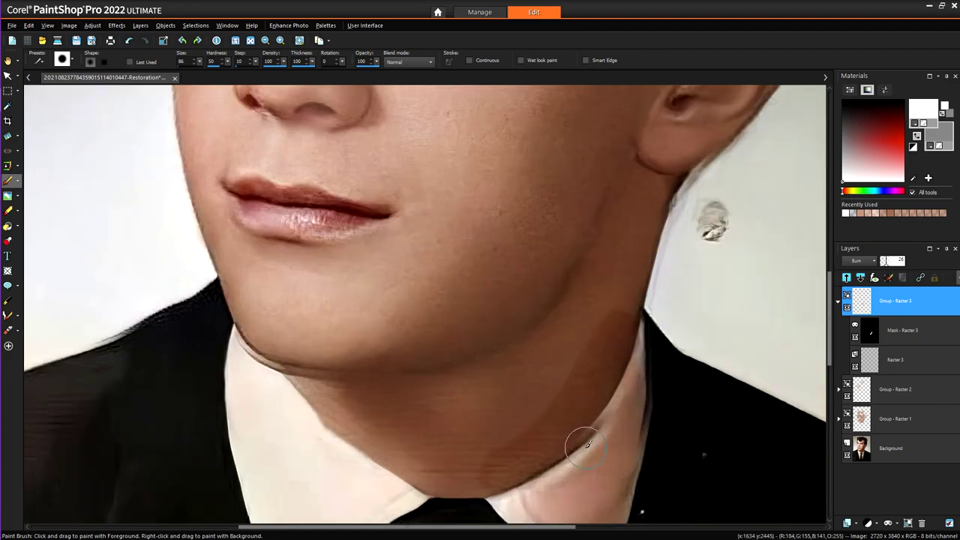
pyautogui.click(870, 333)
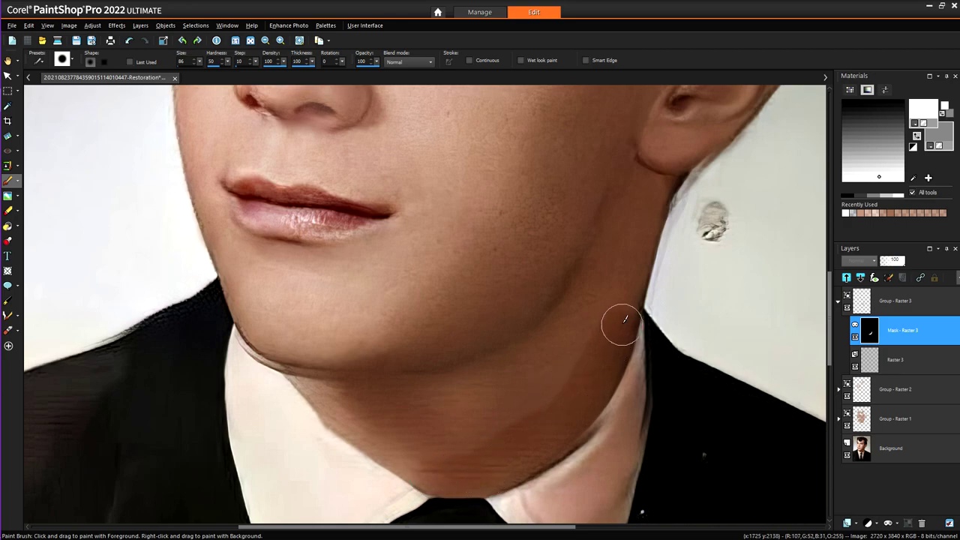
pyautogui.moveTo(624, 320)
pyautogui.mouseDown()
pyautogui.moveTo(624, 274)
pyautogui.moveTo(657, 185)
pyautogui.mouseUp()
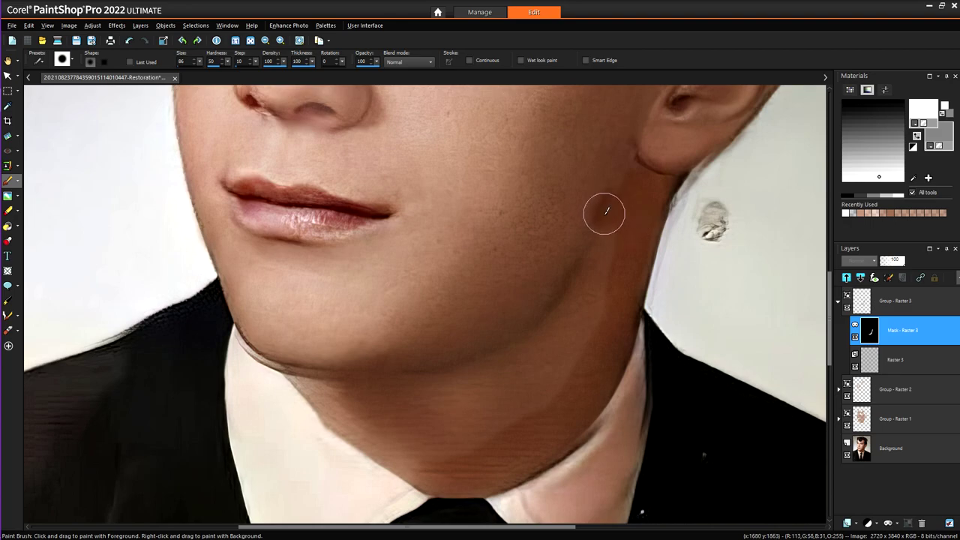
pyautogui.moveTo(605, 213); pyautogui.dragTo(536, 326)
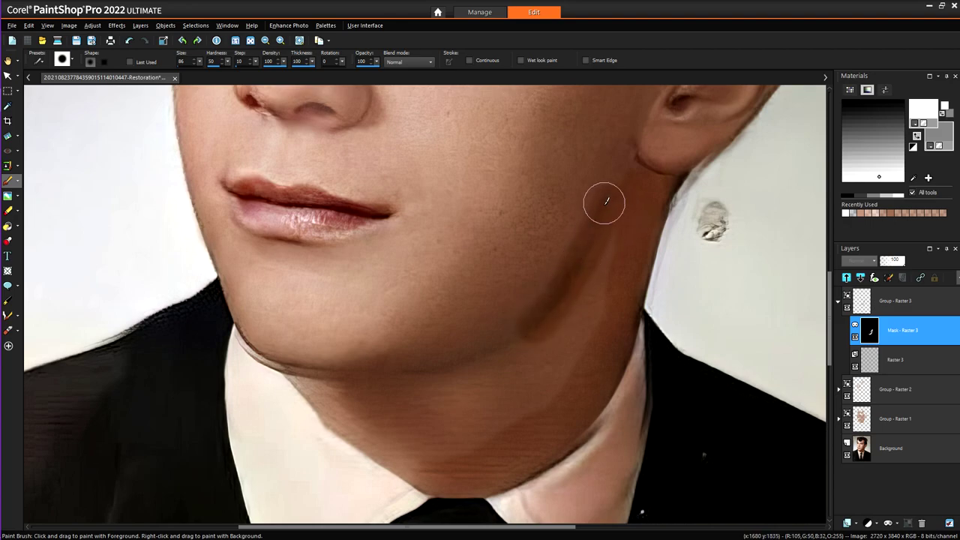
pyautogui.moveTo(606, 201)
pyautogui.mouseDown()
pyautogui.moveTo(551, 296)
pyautogui.moveTo(514, 332)
pyautogui.moveTo(529, 326)
pyautogui.moveTo(452, 357)
pyautogui.moveTo(496, 347)
pyautogui.moveTo(540, 364)
pyautogui.mouseUp()
pyautogui.moveTo(604, 257)
pyautogui.mouseDown()
pyautogui.moveTo(583, 330)
pyautogui.moveTo(520, 395)
pyautogui.moveTo(561, 316)
pyautogui.moveTo(576, 324)
pyautogui.moveTo(492, 403)
pyautogui.moveTo(550, 325)
pyautogui.moveTo(490, 386)
pyautogui.moveTo(566, 361)
pyautogui.moveTo(496, 422)
pyautogui.moveTo(413, 444)
pyautogui.moveTo(405, 450)
pyautogui.moveTo(426, 465)
pyautogui.moveTo(410, 467)
pyautogui.moveTo(524, 416)
pyautogui.mouseUp()
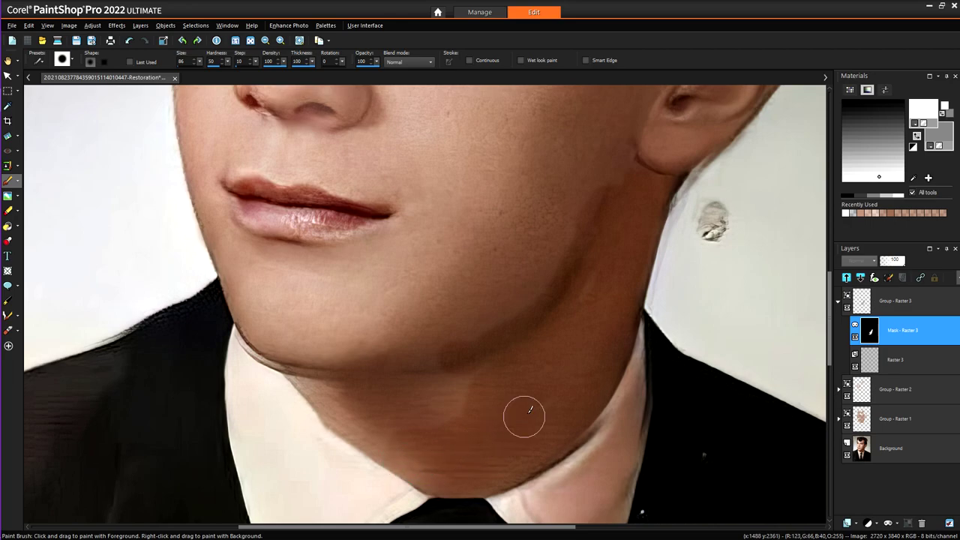
pyautogui.scroll(-1, 611, 225)
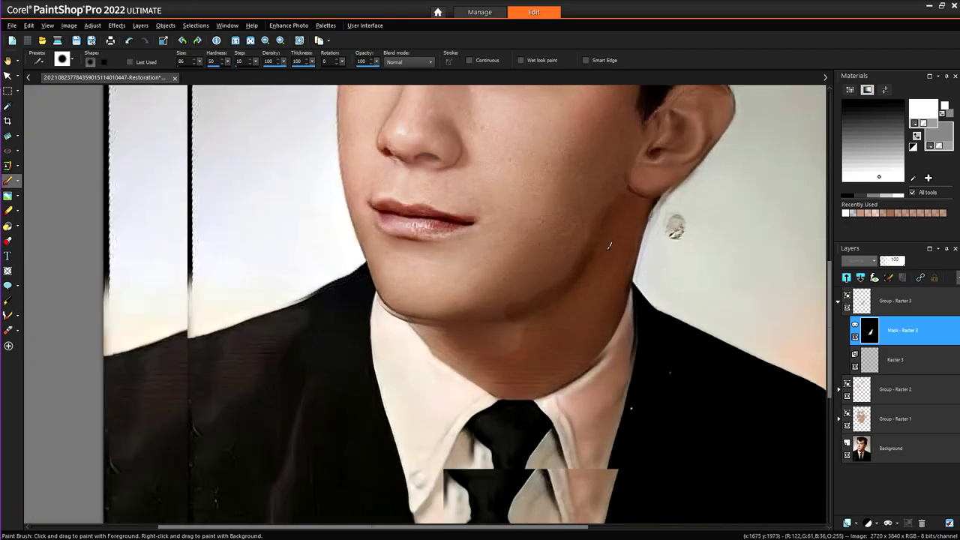
# Smudge the jaw shadow down toward the collar with a size-187 Smudge Brush
pyautogui.click(8, 196)
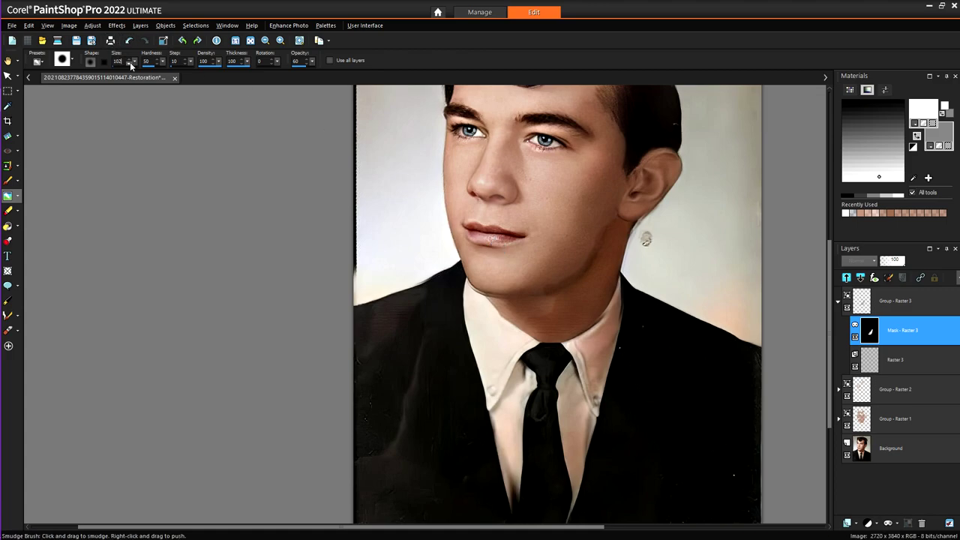
pyautogui.moveTo(133, 63); pyautogui.dragTo(143, 68)
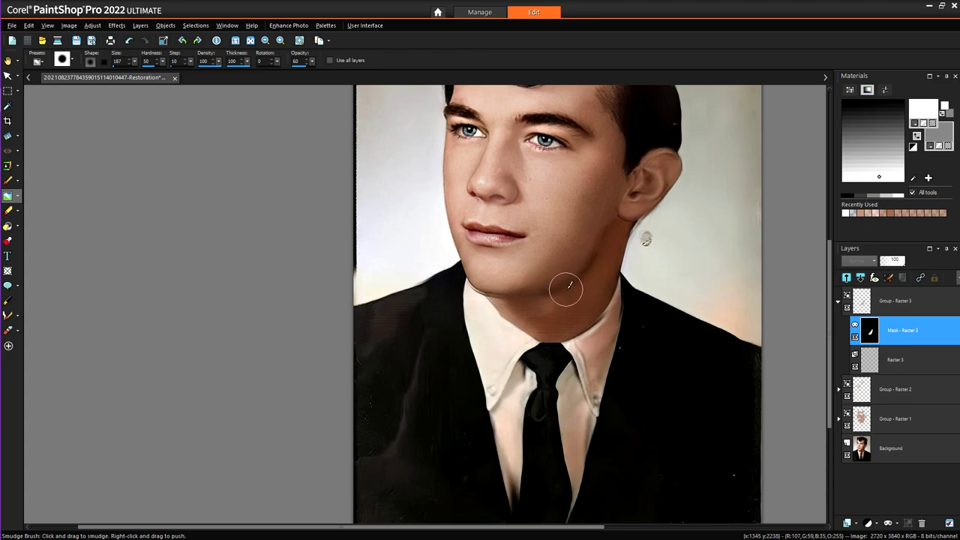
pyautogui.scroll(4, 558, 304)
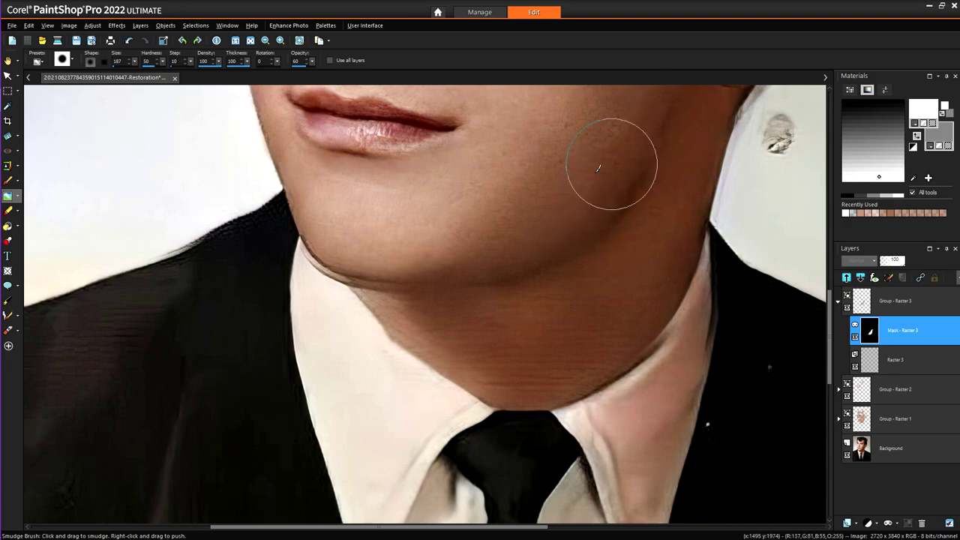
pyautogui.moveTo(591, 213)
pyautogui.mouseDown()
pyautogui.moveTo(535, 246)
pyautogui.moveTo(573, 268)
pyautogui.moveTo(491, 277)
pyautogui.moveTo(508, 311)
pyautogui.moveTo(495, 325)
pyautogui.moveTo(425, 329)
pyautogui.moveTo(503, 334)
pyautogui.moveTo(454, 349)
pyautogui.mouseUp()
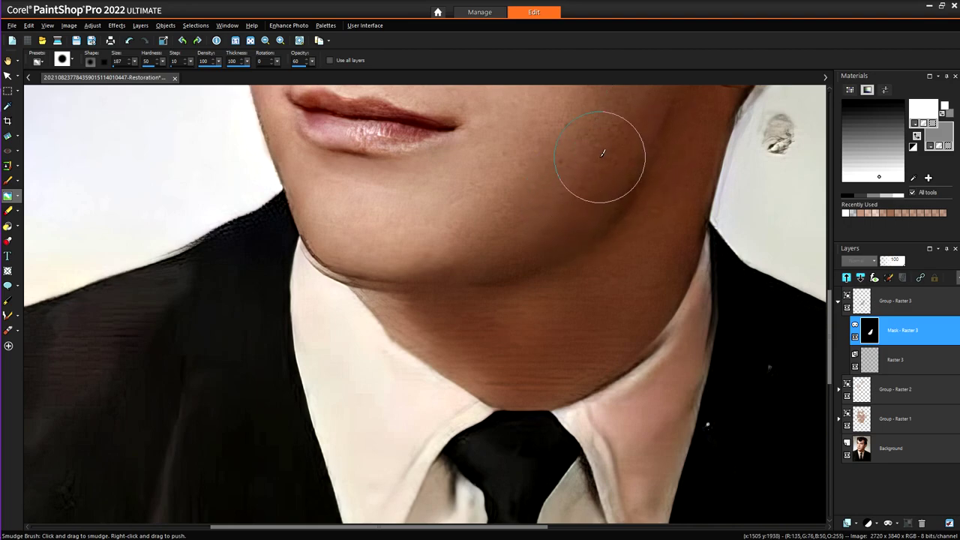
pyautogui.scroll(-4, 609, 152)
pyautogui.scroll(4, 614, 152)
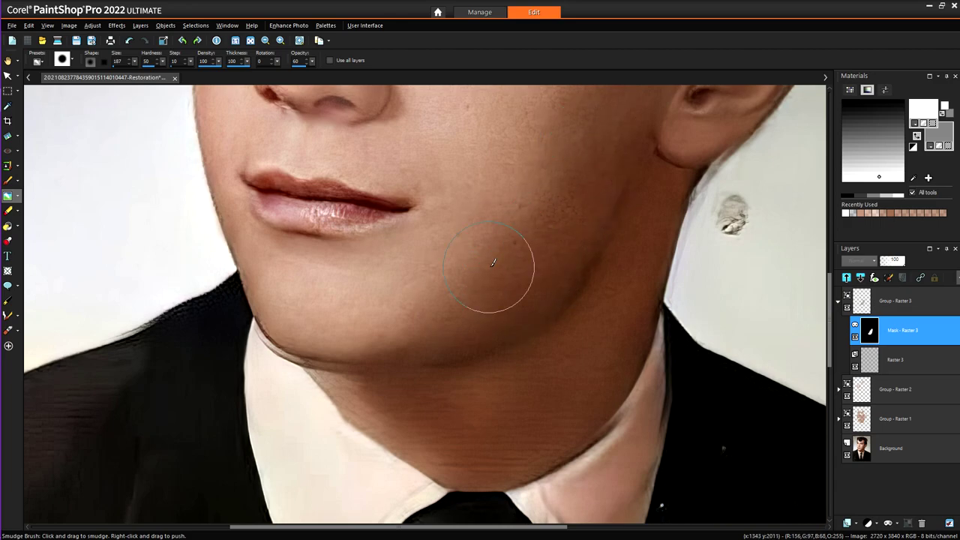
pyautogui.scroll(-1, 537, 223)
pyautogui.scroll(-2, 598, 189)
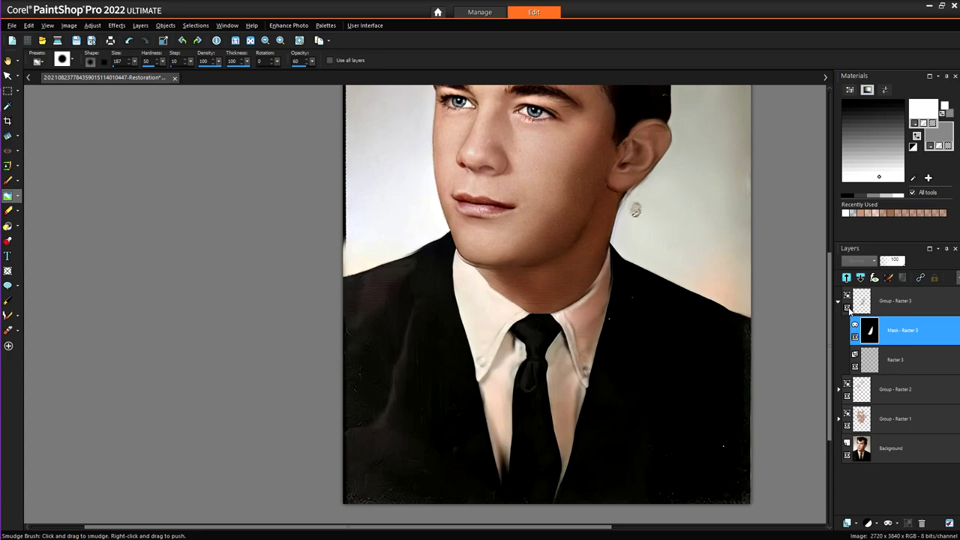
# Collapse Group - Raster 3 and lower its opacity from 26 to 7 in Layer Properties
pyautogui.click(838, 302)
pyautogui.click(863, 307)
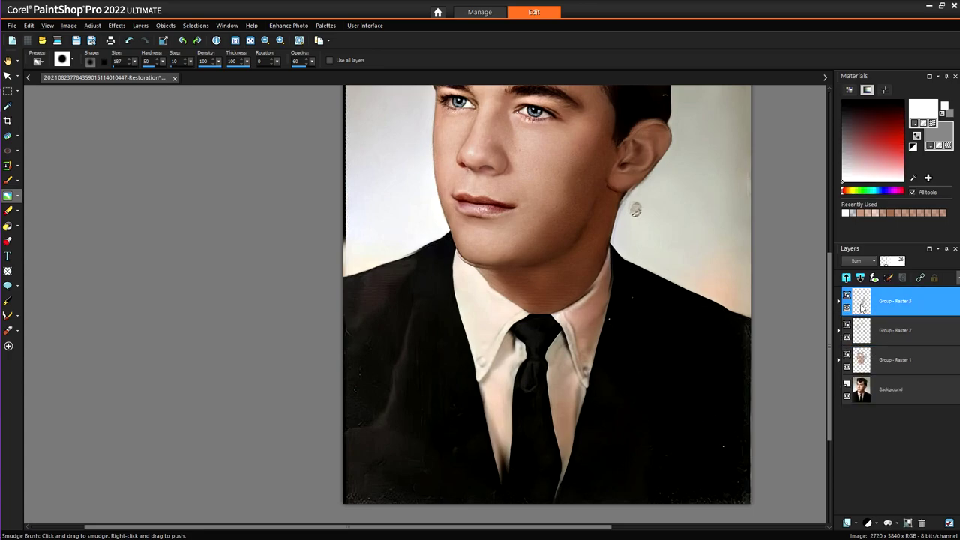
pyautogui.doubleClick(862, 306)
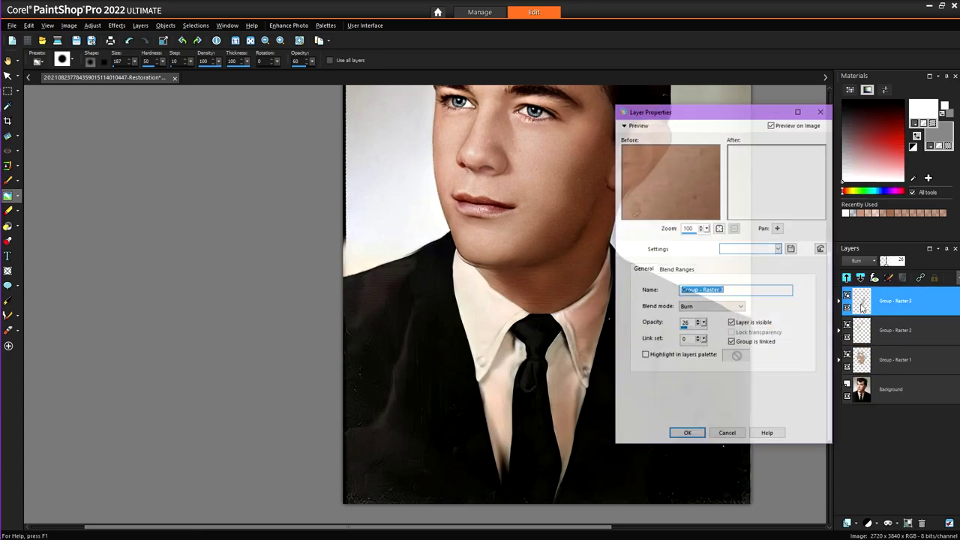
pyautogui.click(689, 324)
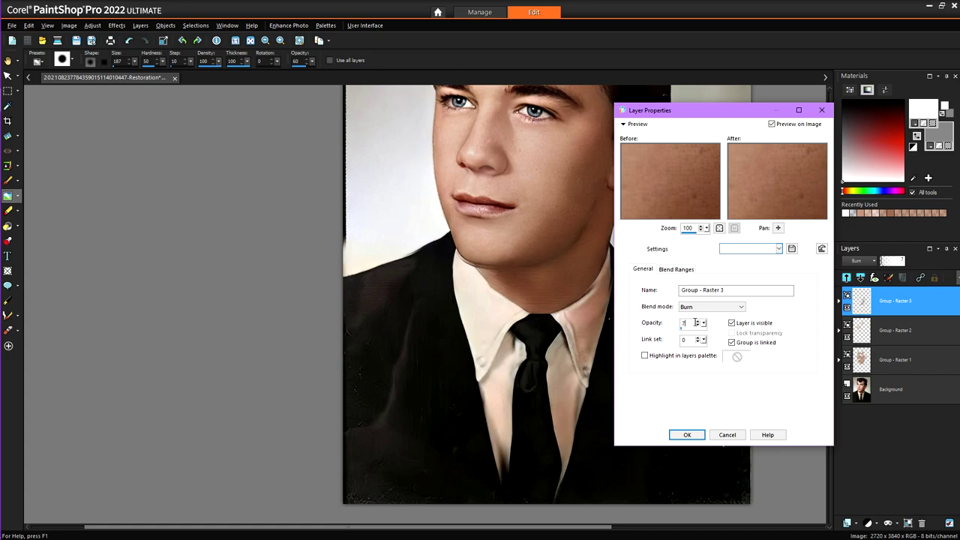
pyautogui.press('Return')
pyautogui.scroll(3, 547, 291)
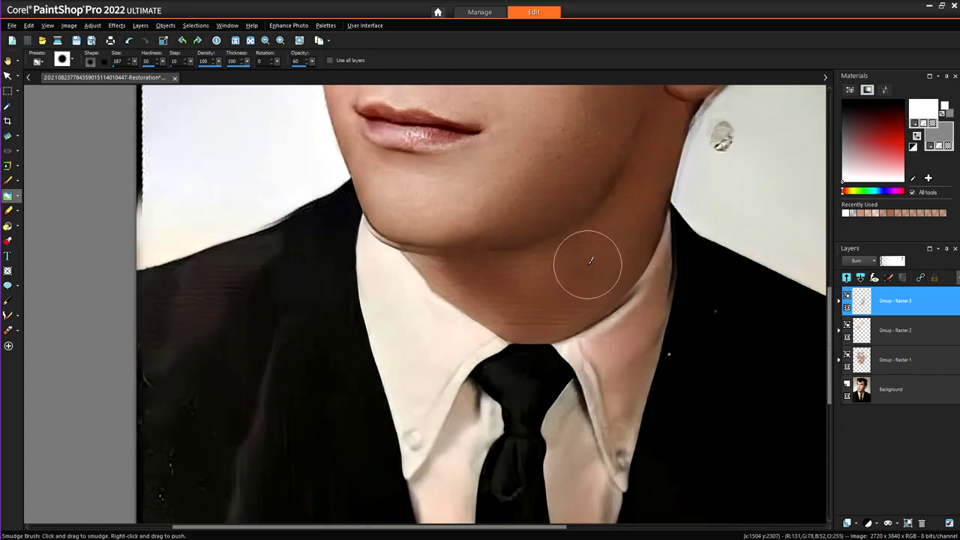
pyautogui.click(839, 300)
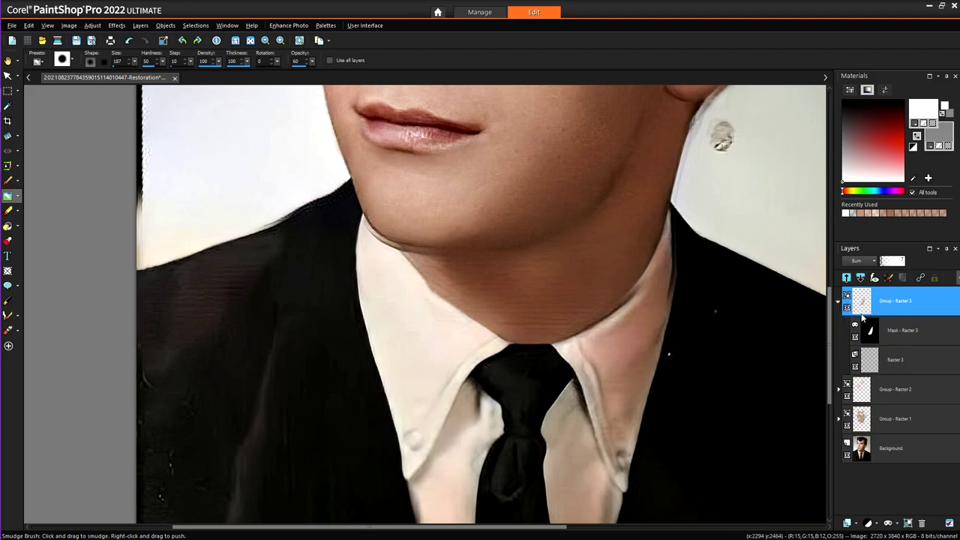
pyautogui.click(870, 330)
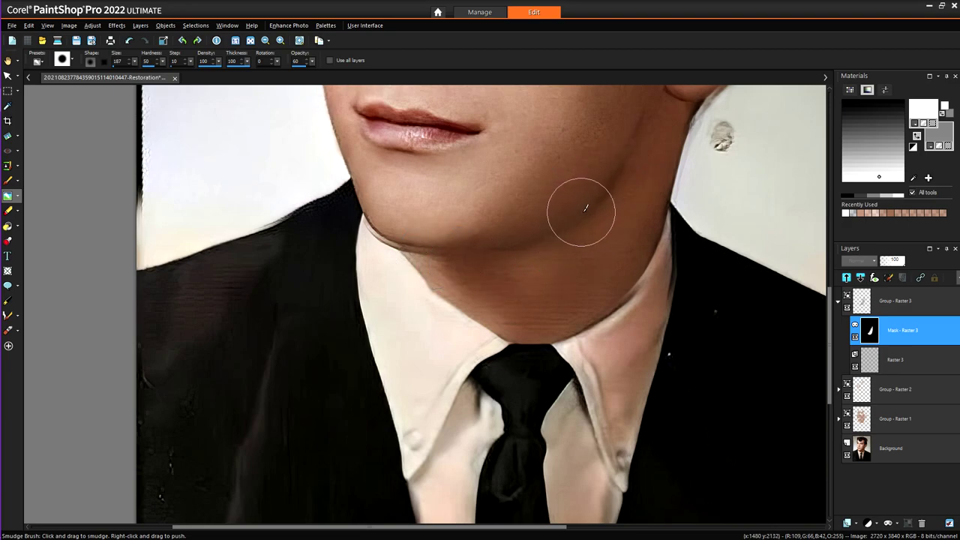
pyautogui.click(837, 303)
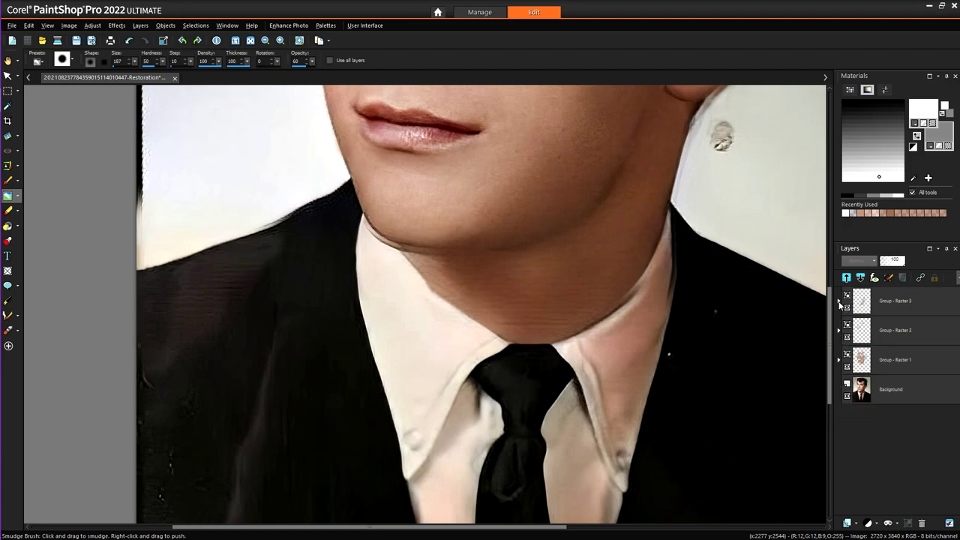
pyautogui.scroll(-4, 622, 247)
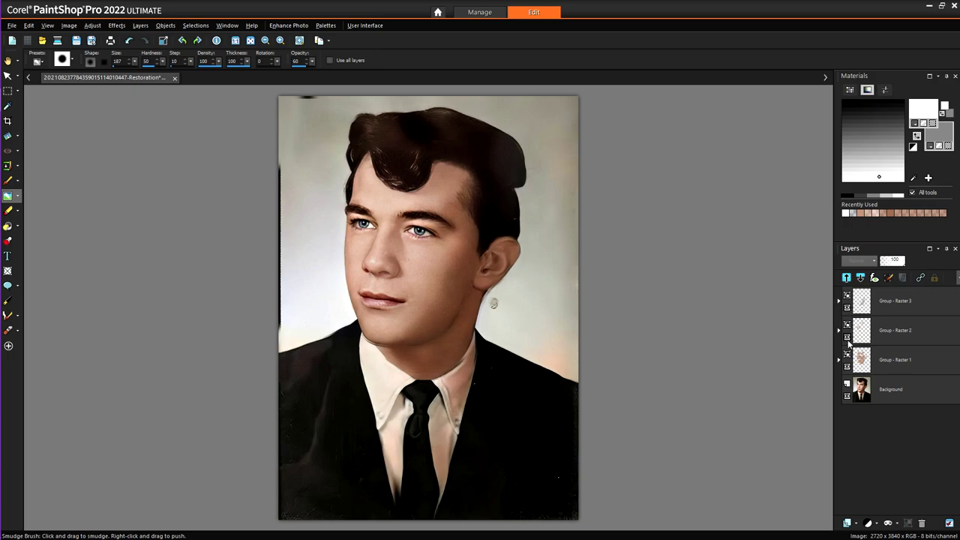
pyautogui.click(847, 366)
pyautogui.click(847, 337)
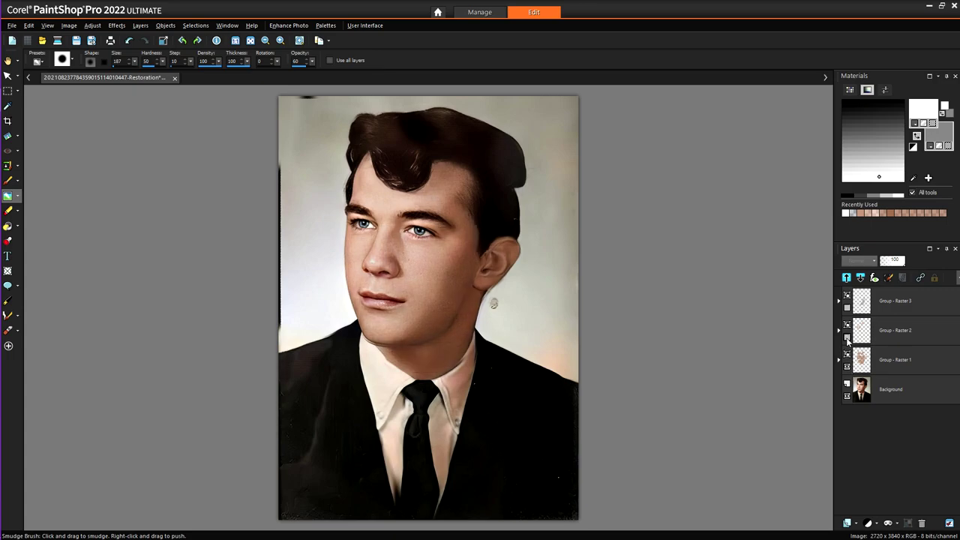
pyautogui.click(847, 336)
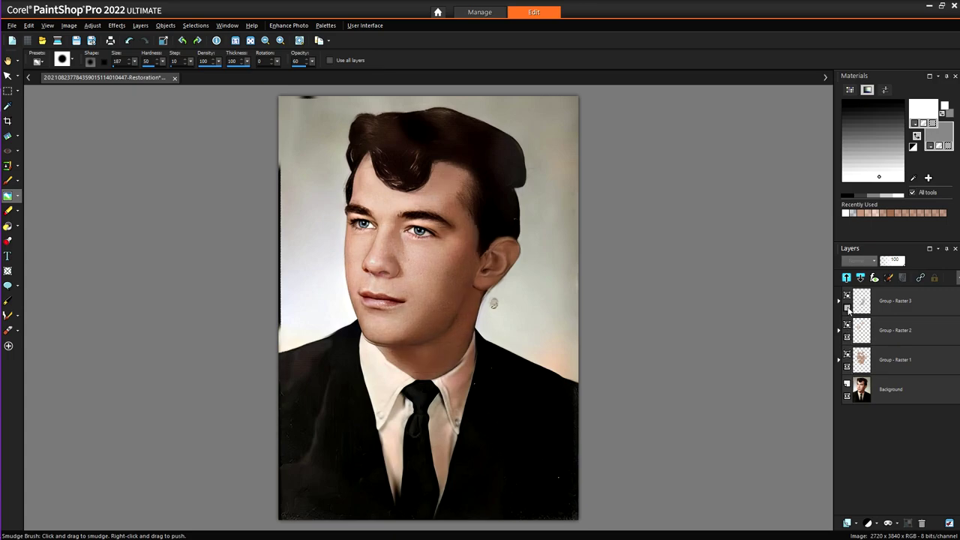
pyautogui.scroll(2, 469, 292)
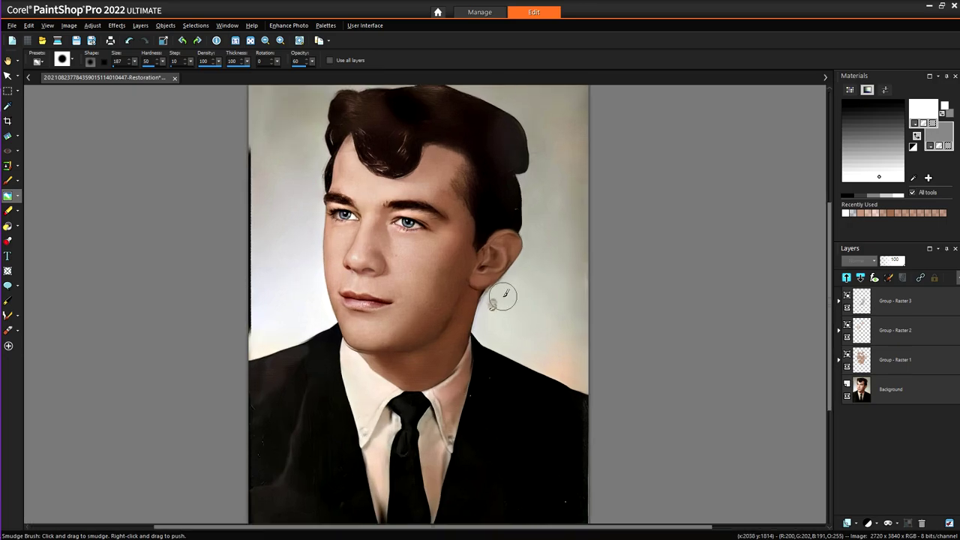
pyautogui.scroll(1, 480, 302)
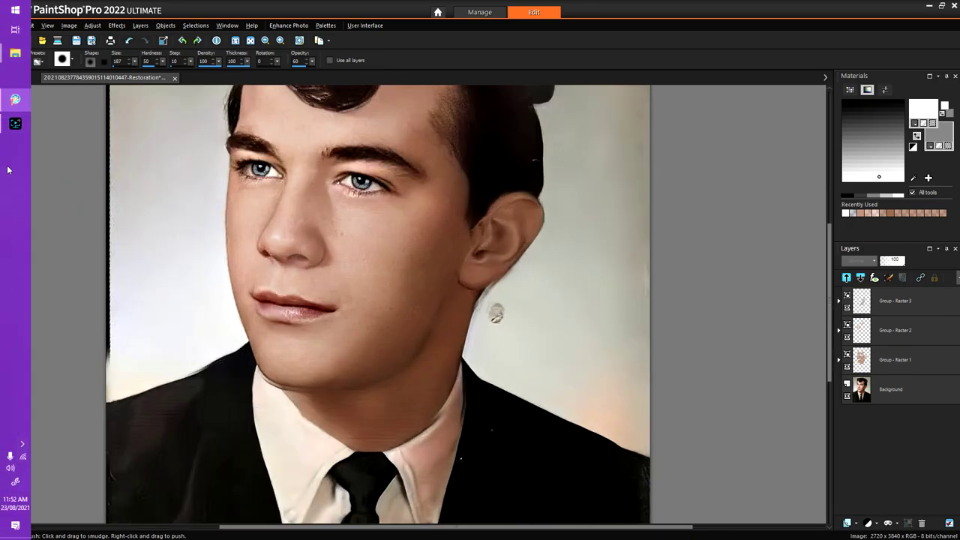
# Bring up Screen Recorder from the taskbar and pause the recording
pyautogui.moveTo(15, 126)
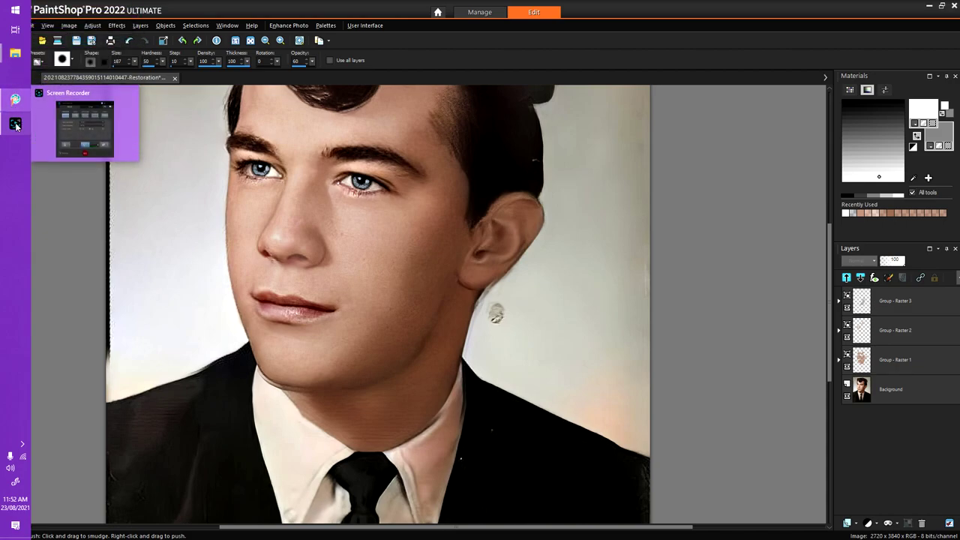
pyautogui.click(15, 126)
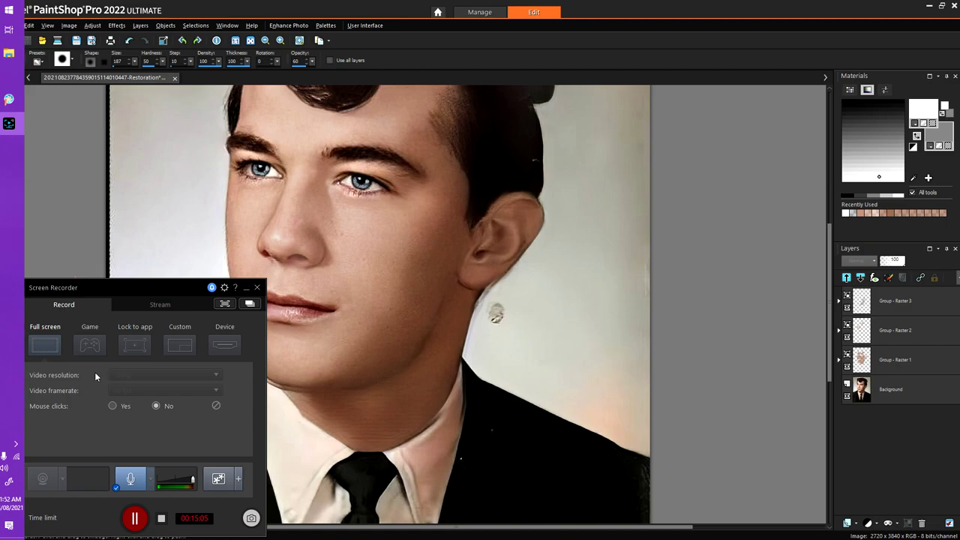
pyautogui.click(136, 519)
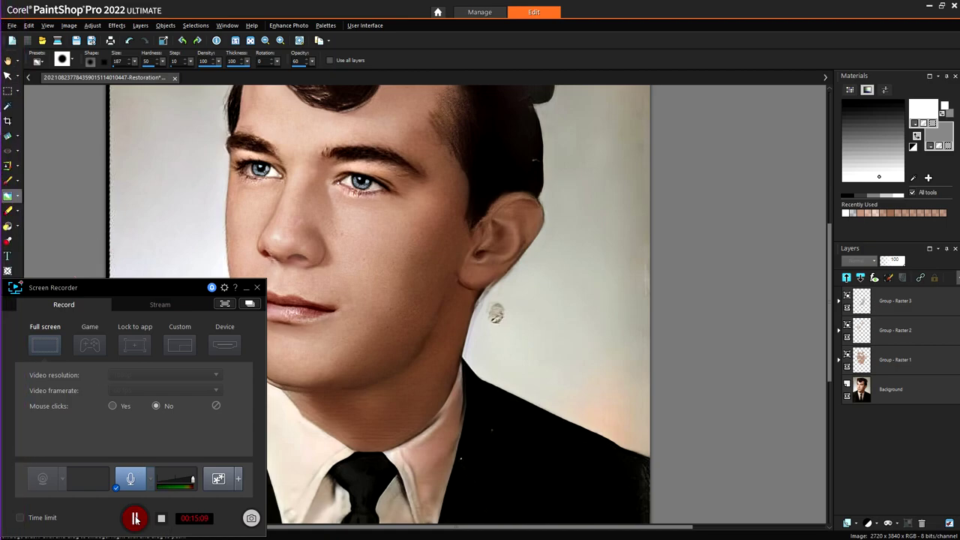